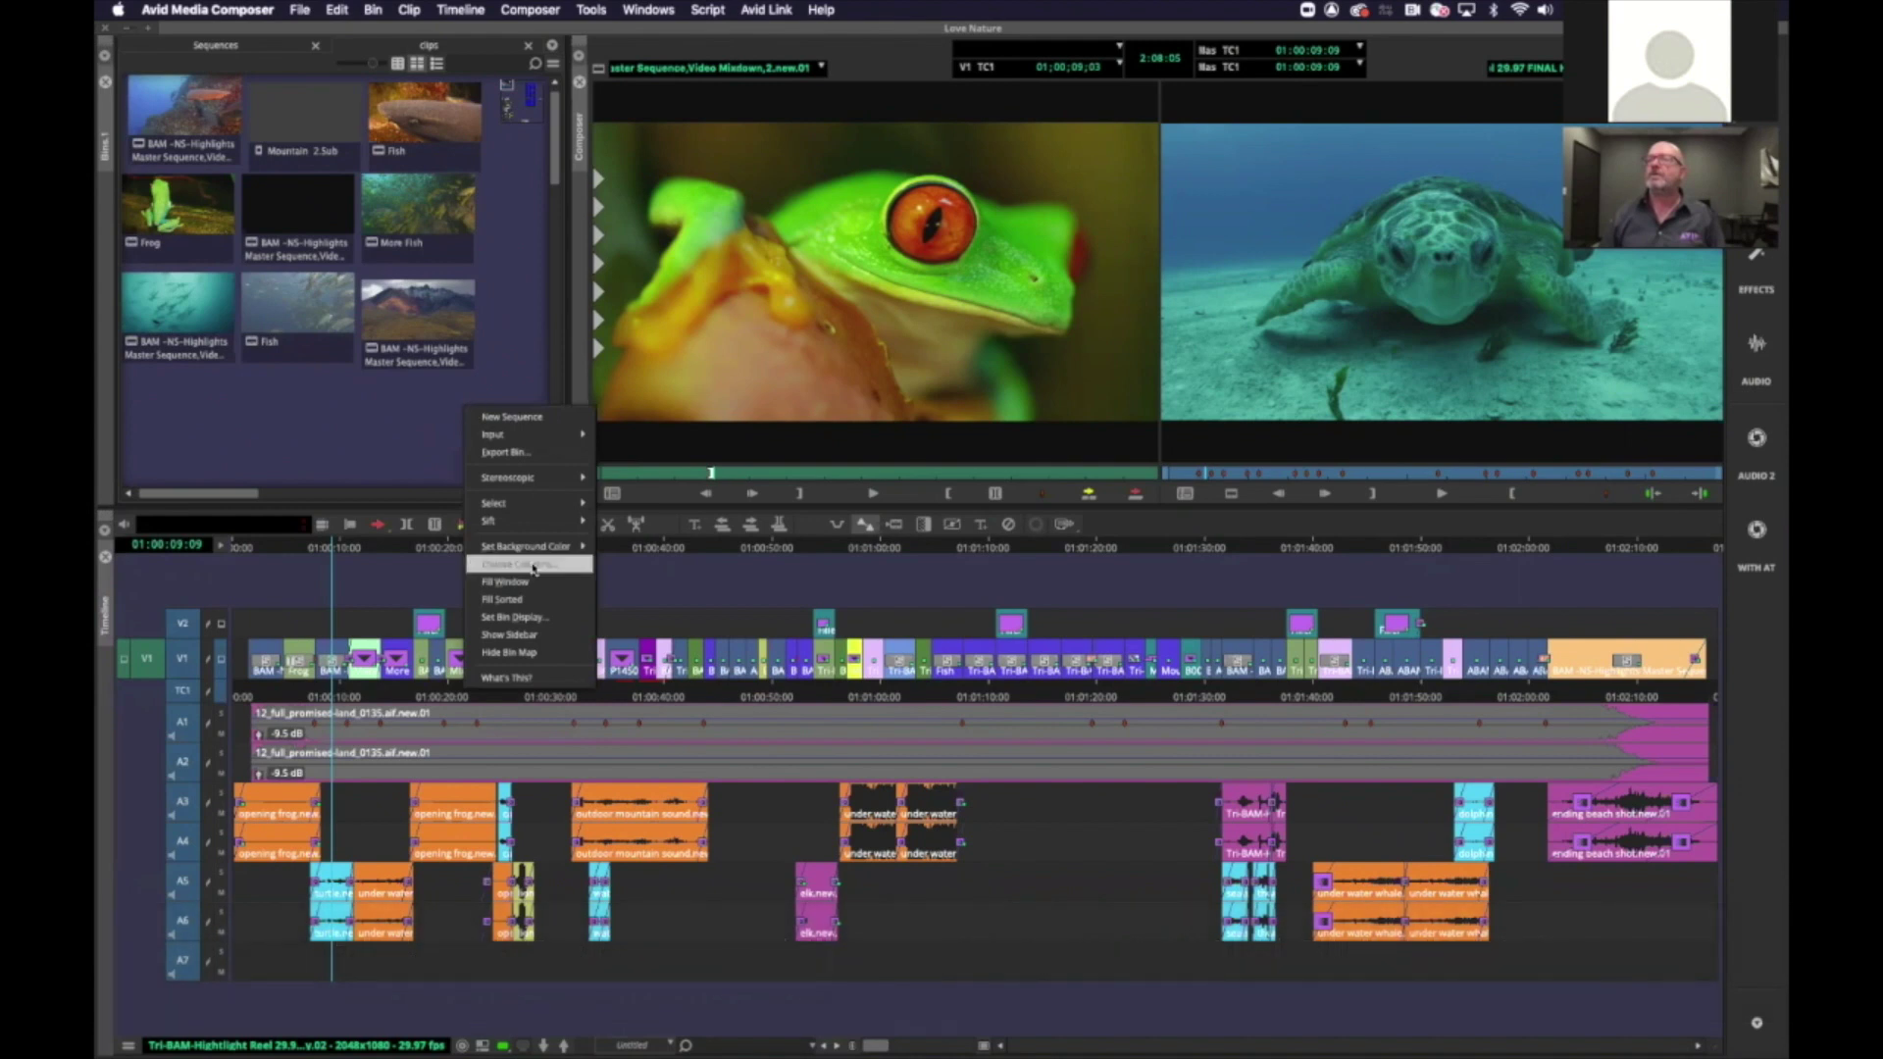
Try to hide the bin map in the clips bin
left_click(542, 651)
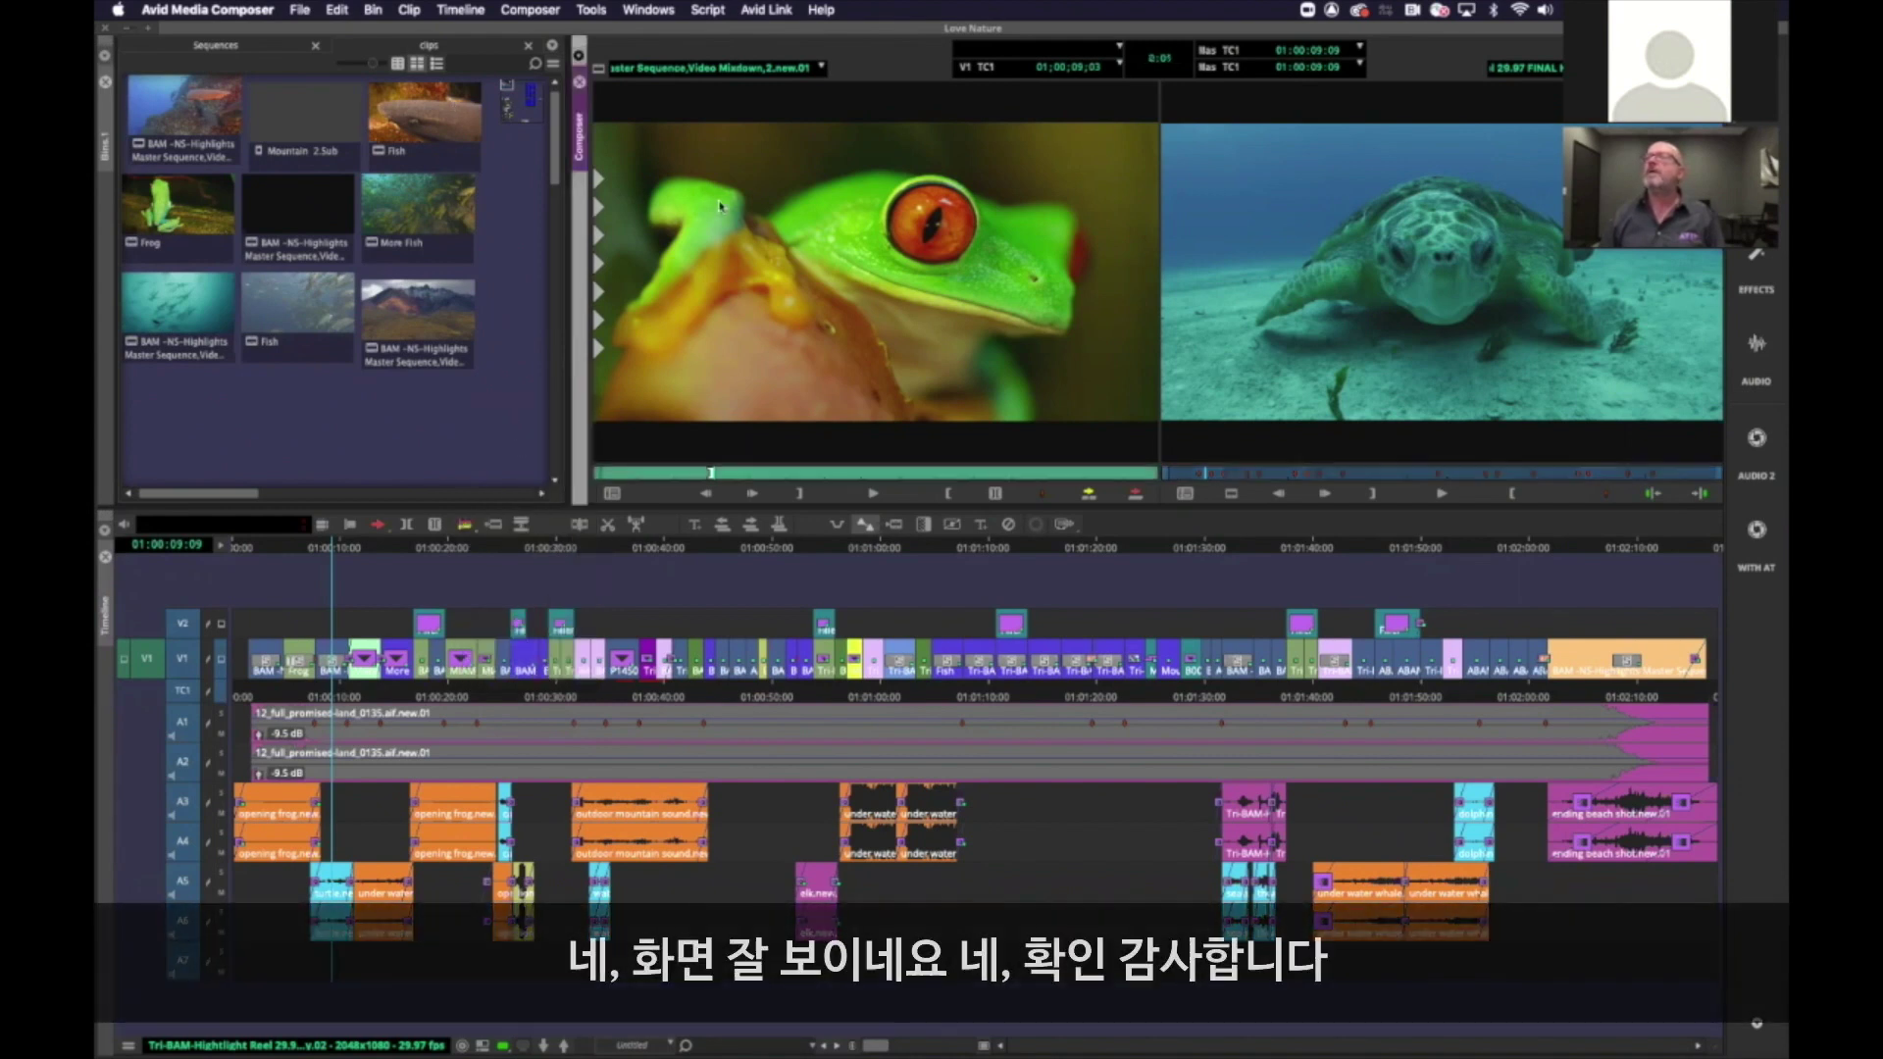
mouse_move(554, 123)
left_mouse_down()
mouse_move(552, 218)
mouse_move(554, 108)
left_mouse_up()
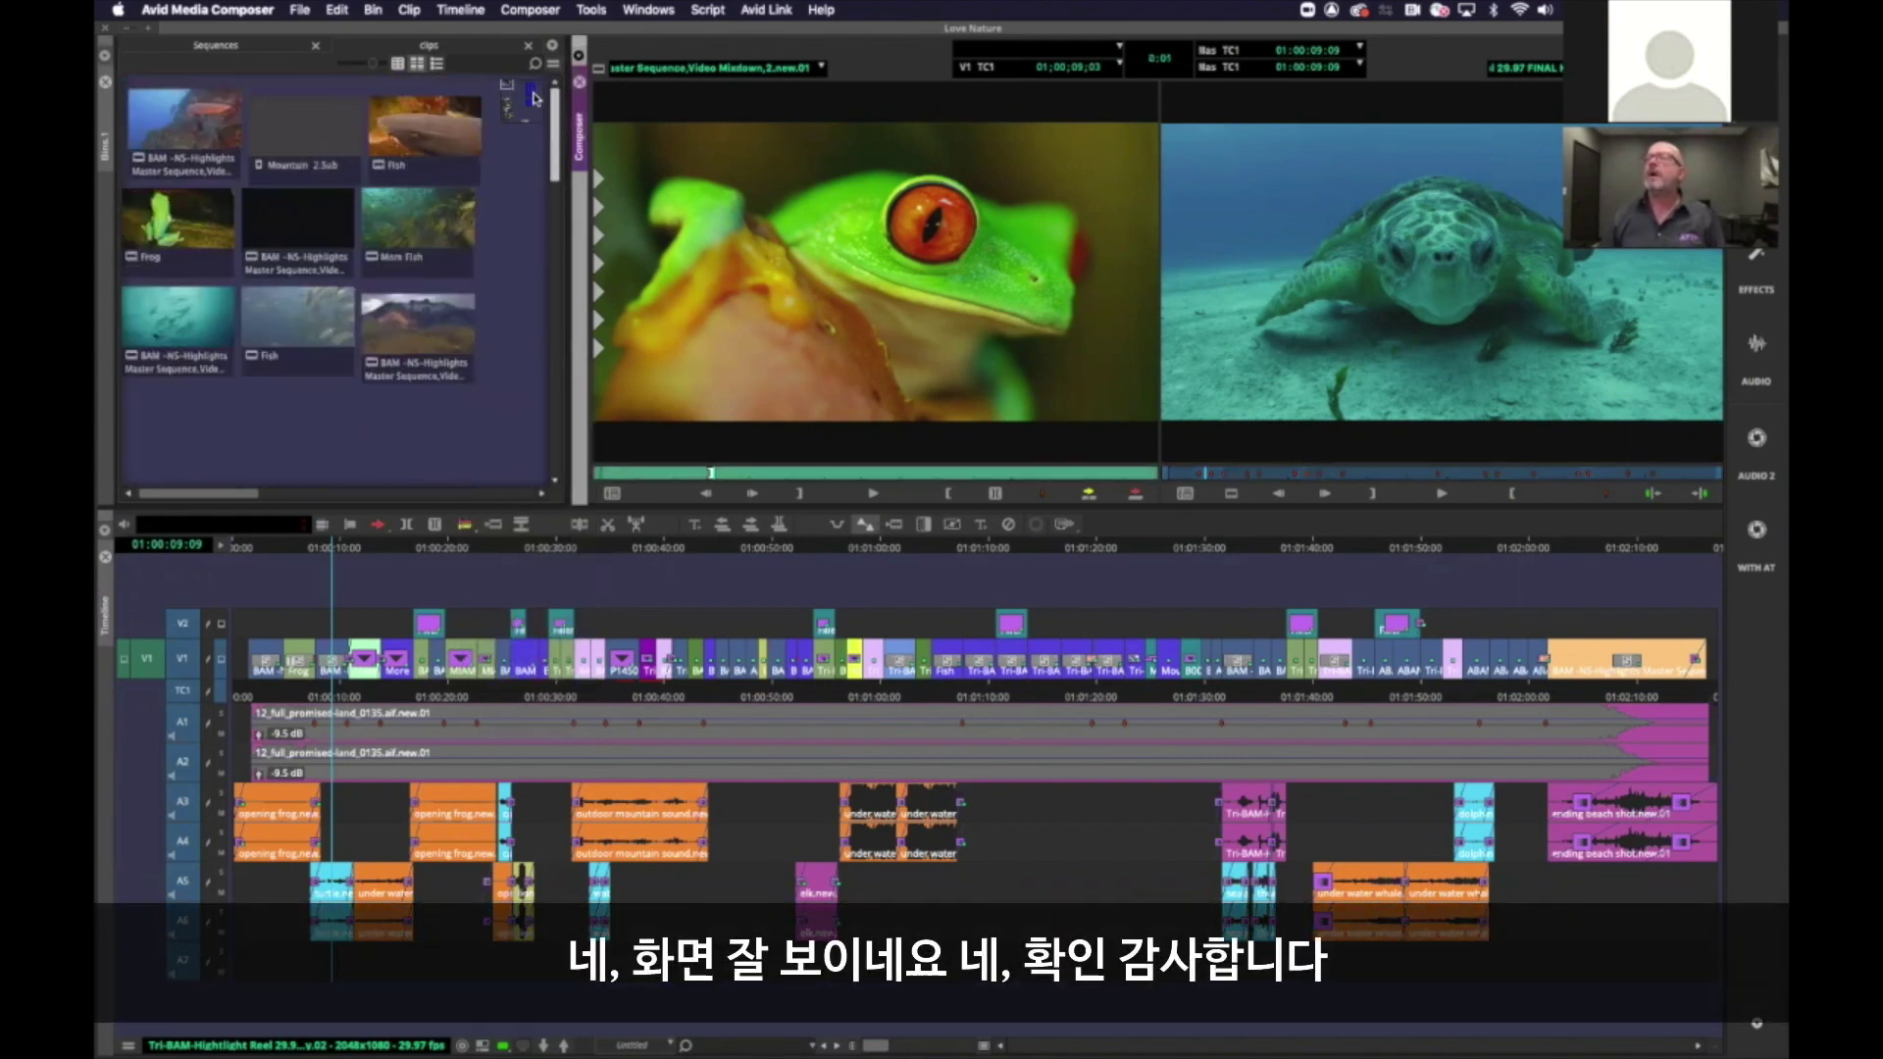
right_click(510, 186)
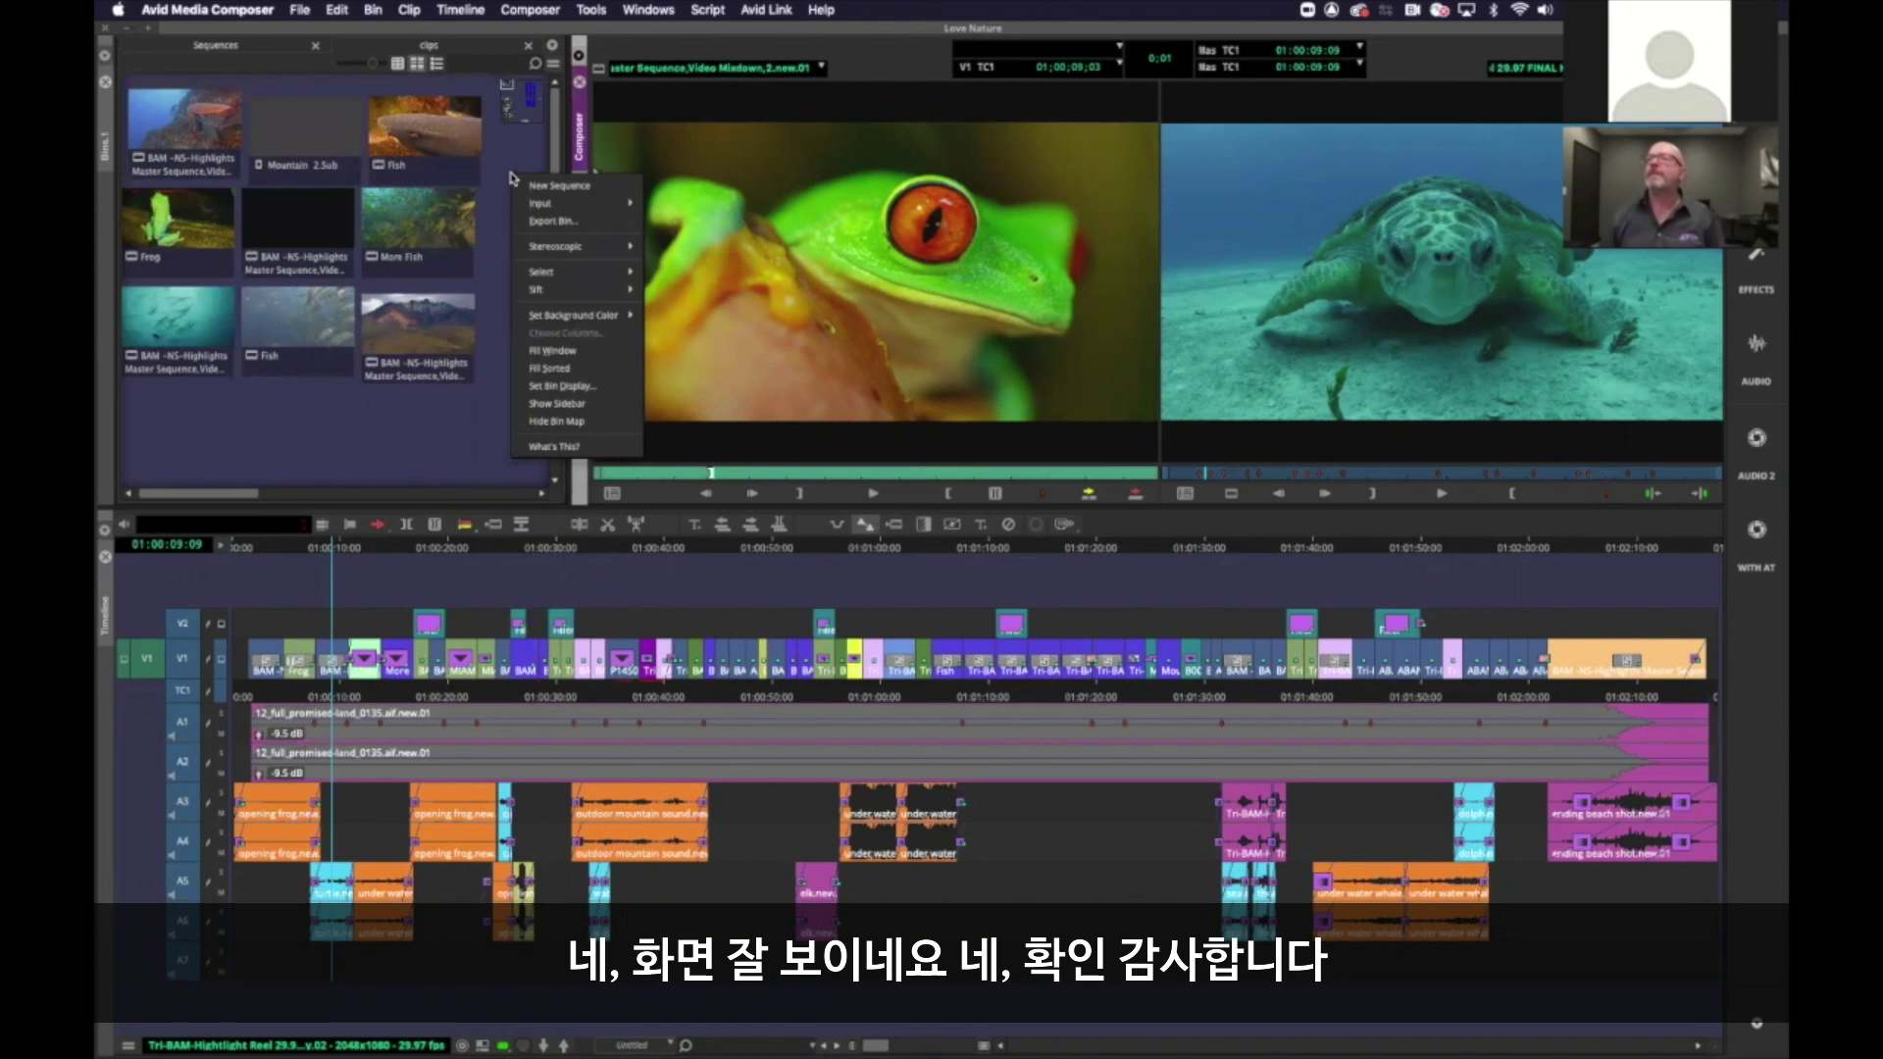
left_click(559, 423)
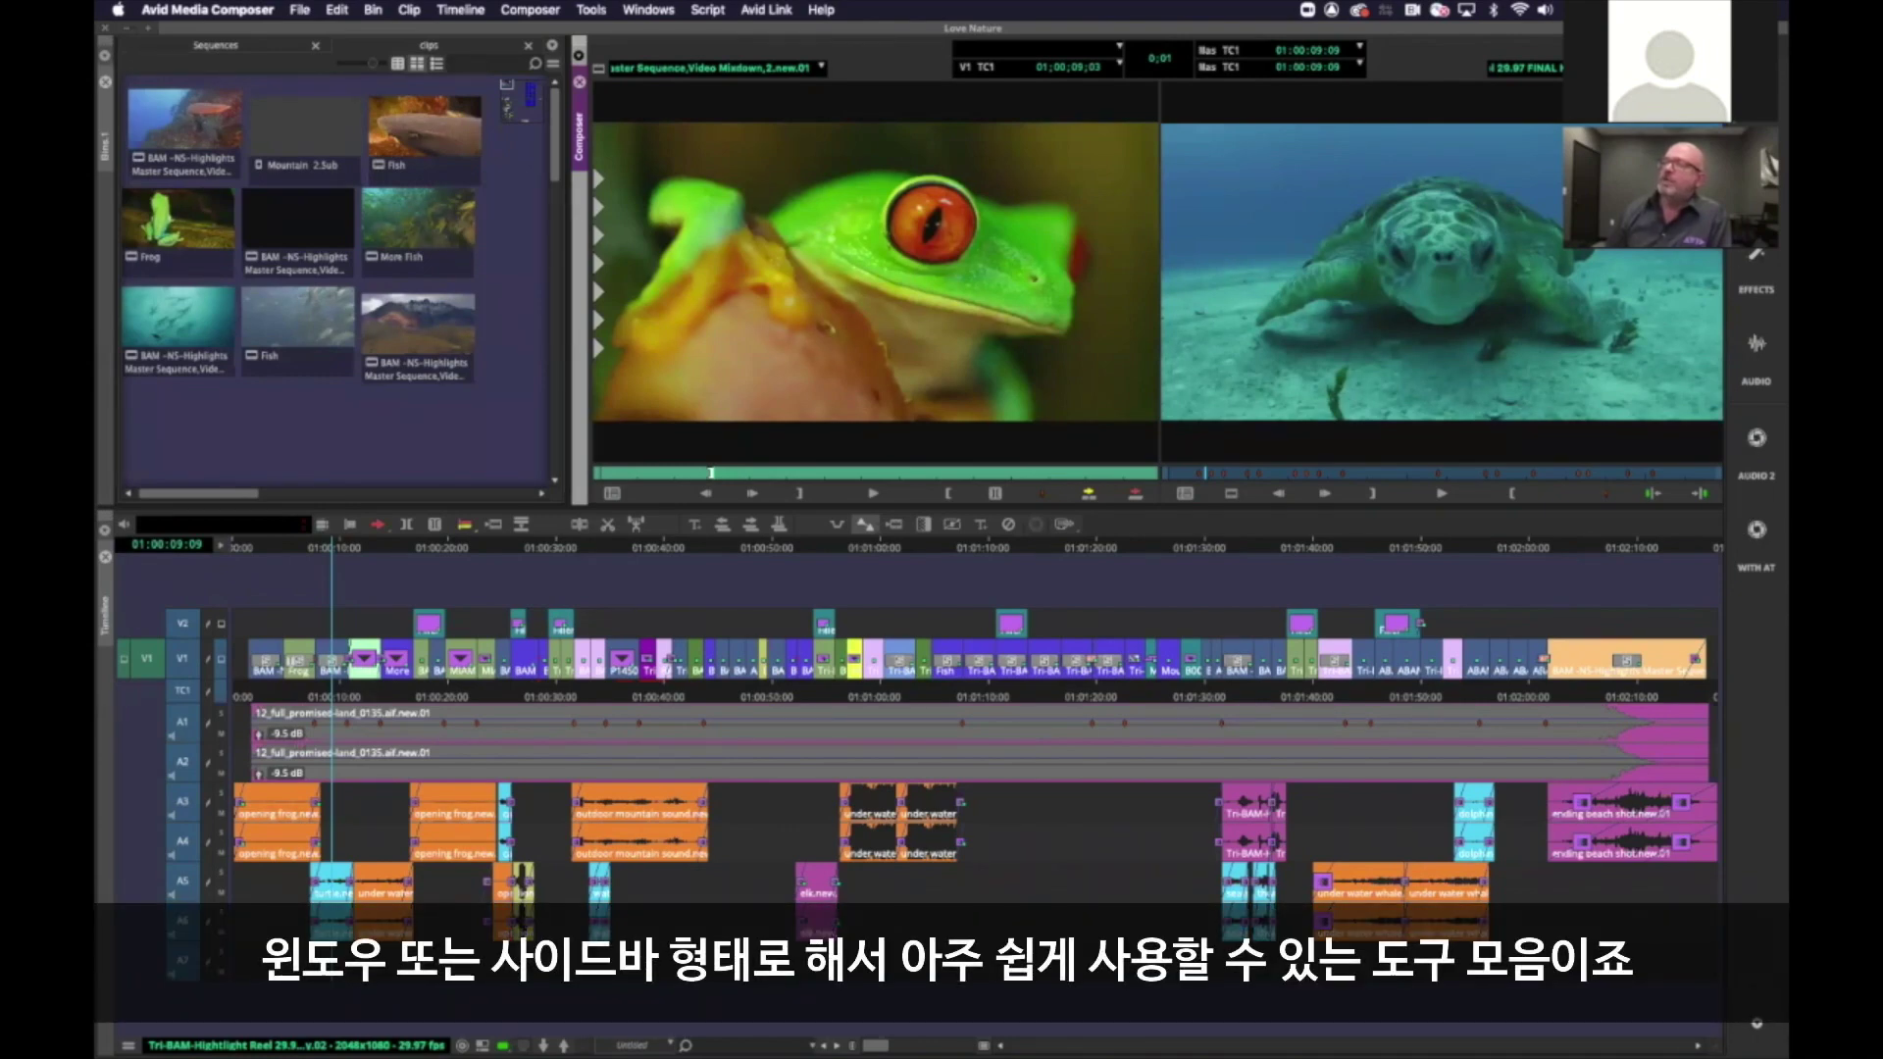
View the Color and Effects workspaces, and return to the Edit workspace
left_click(1757, 167)
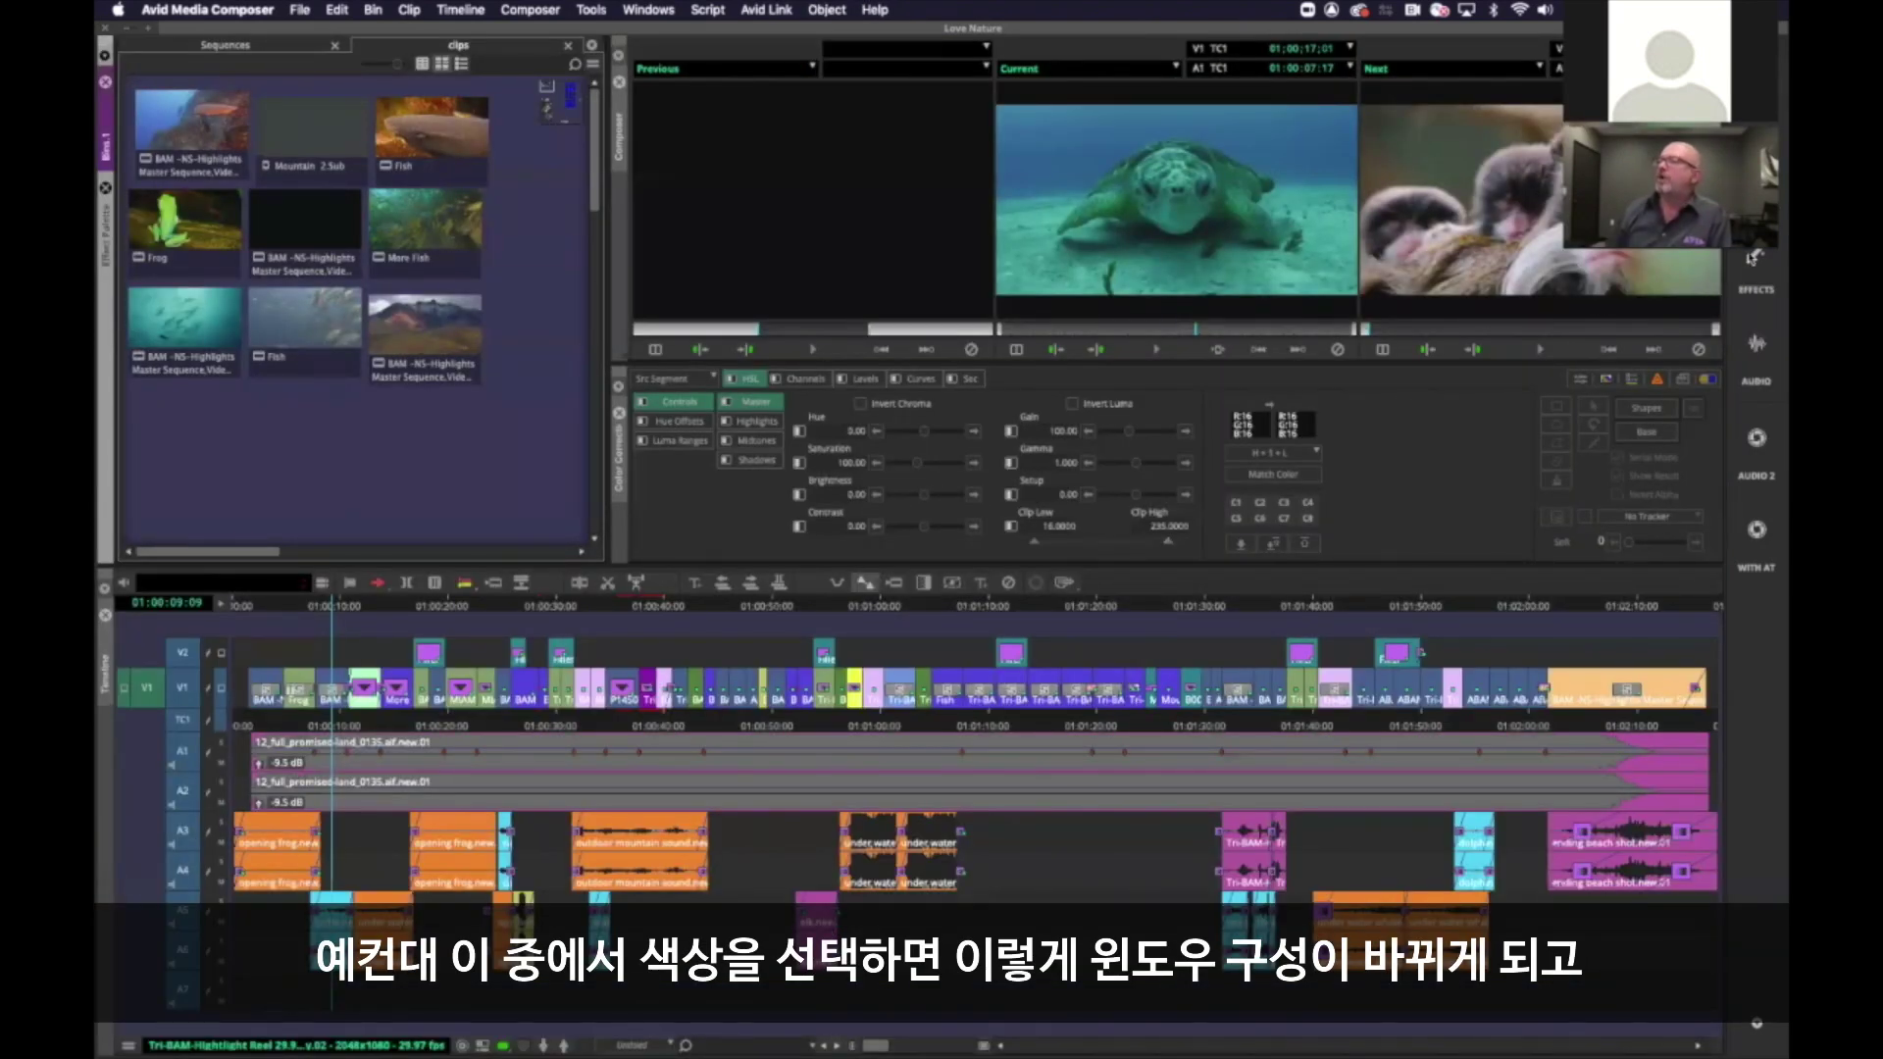
left_click(1757, 258)
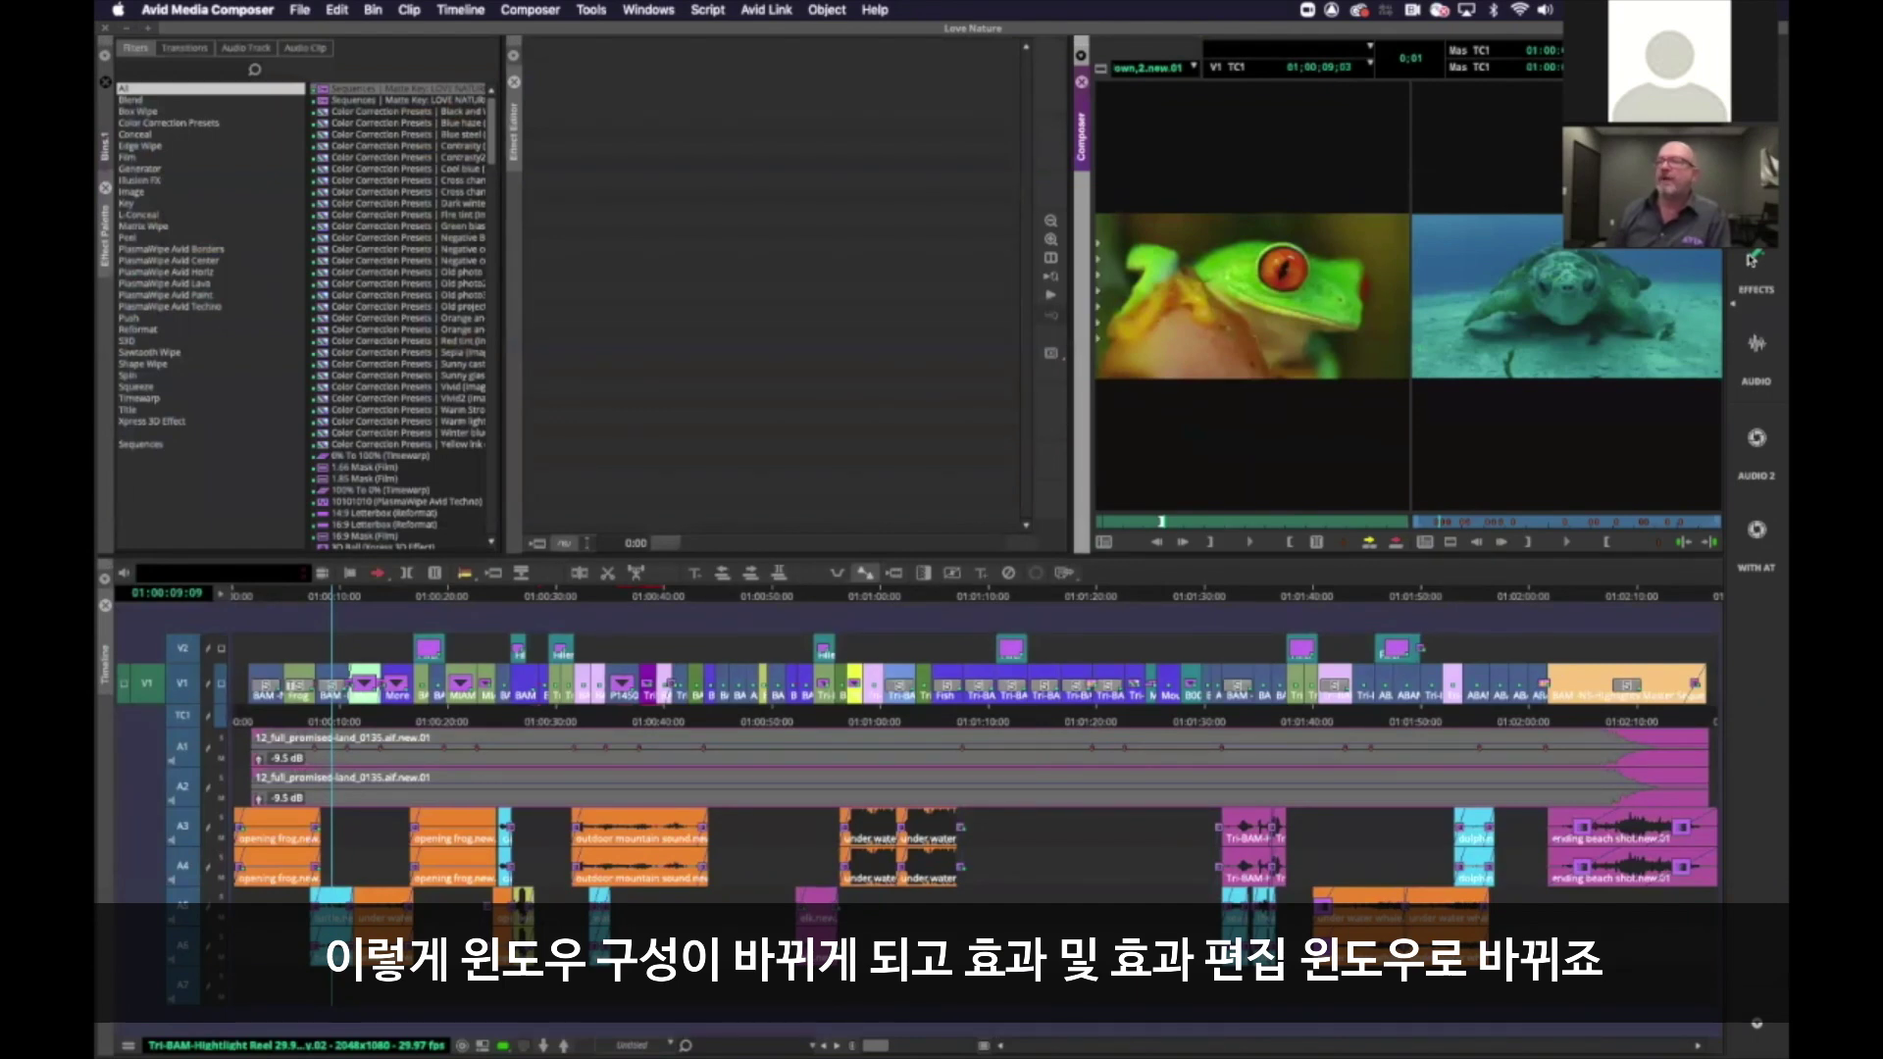
key("F5")
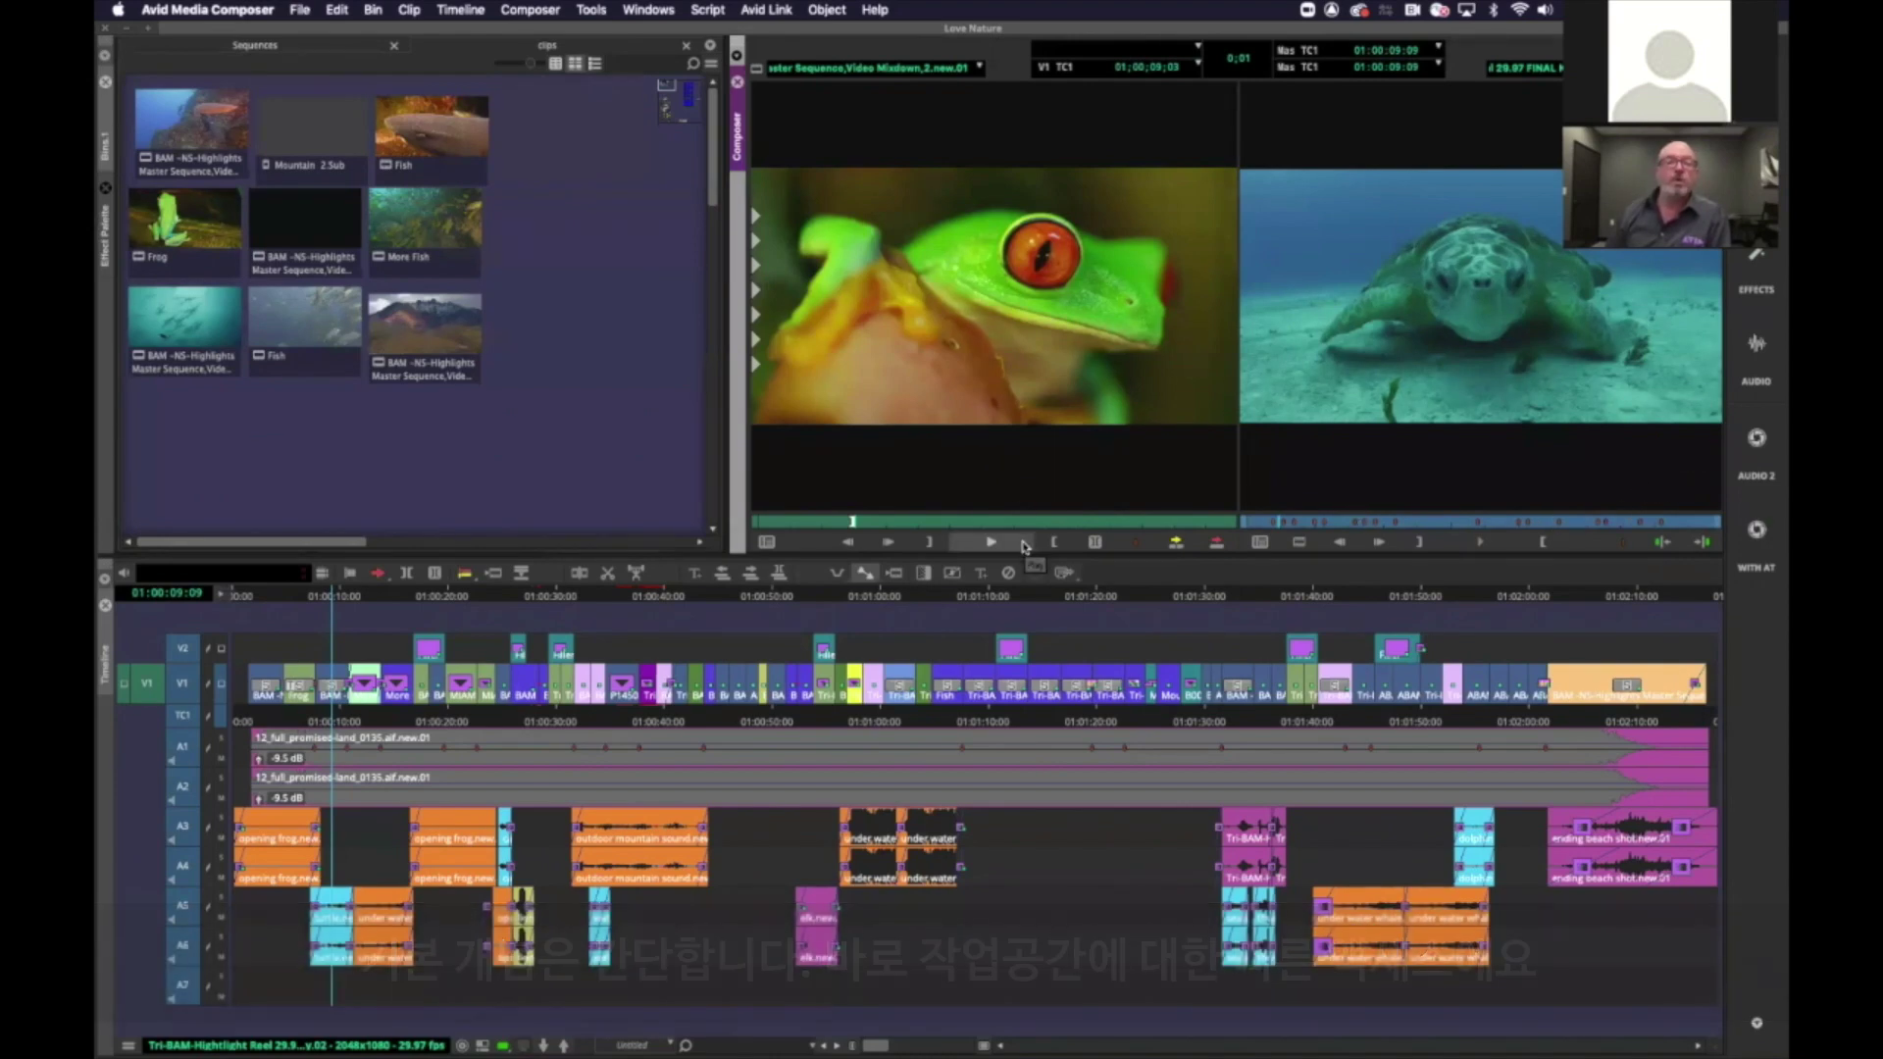
Look through the list of available workspaces and close it without choosing one
left_click(655, 9)
mouse_move(658, 33)
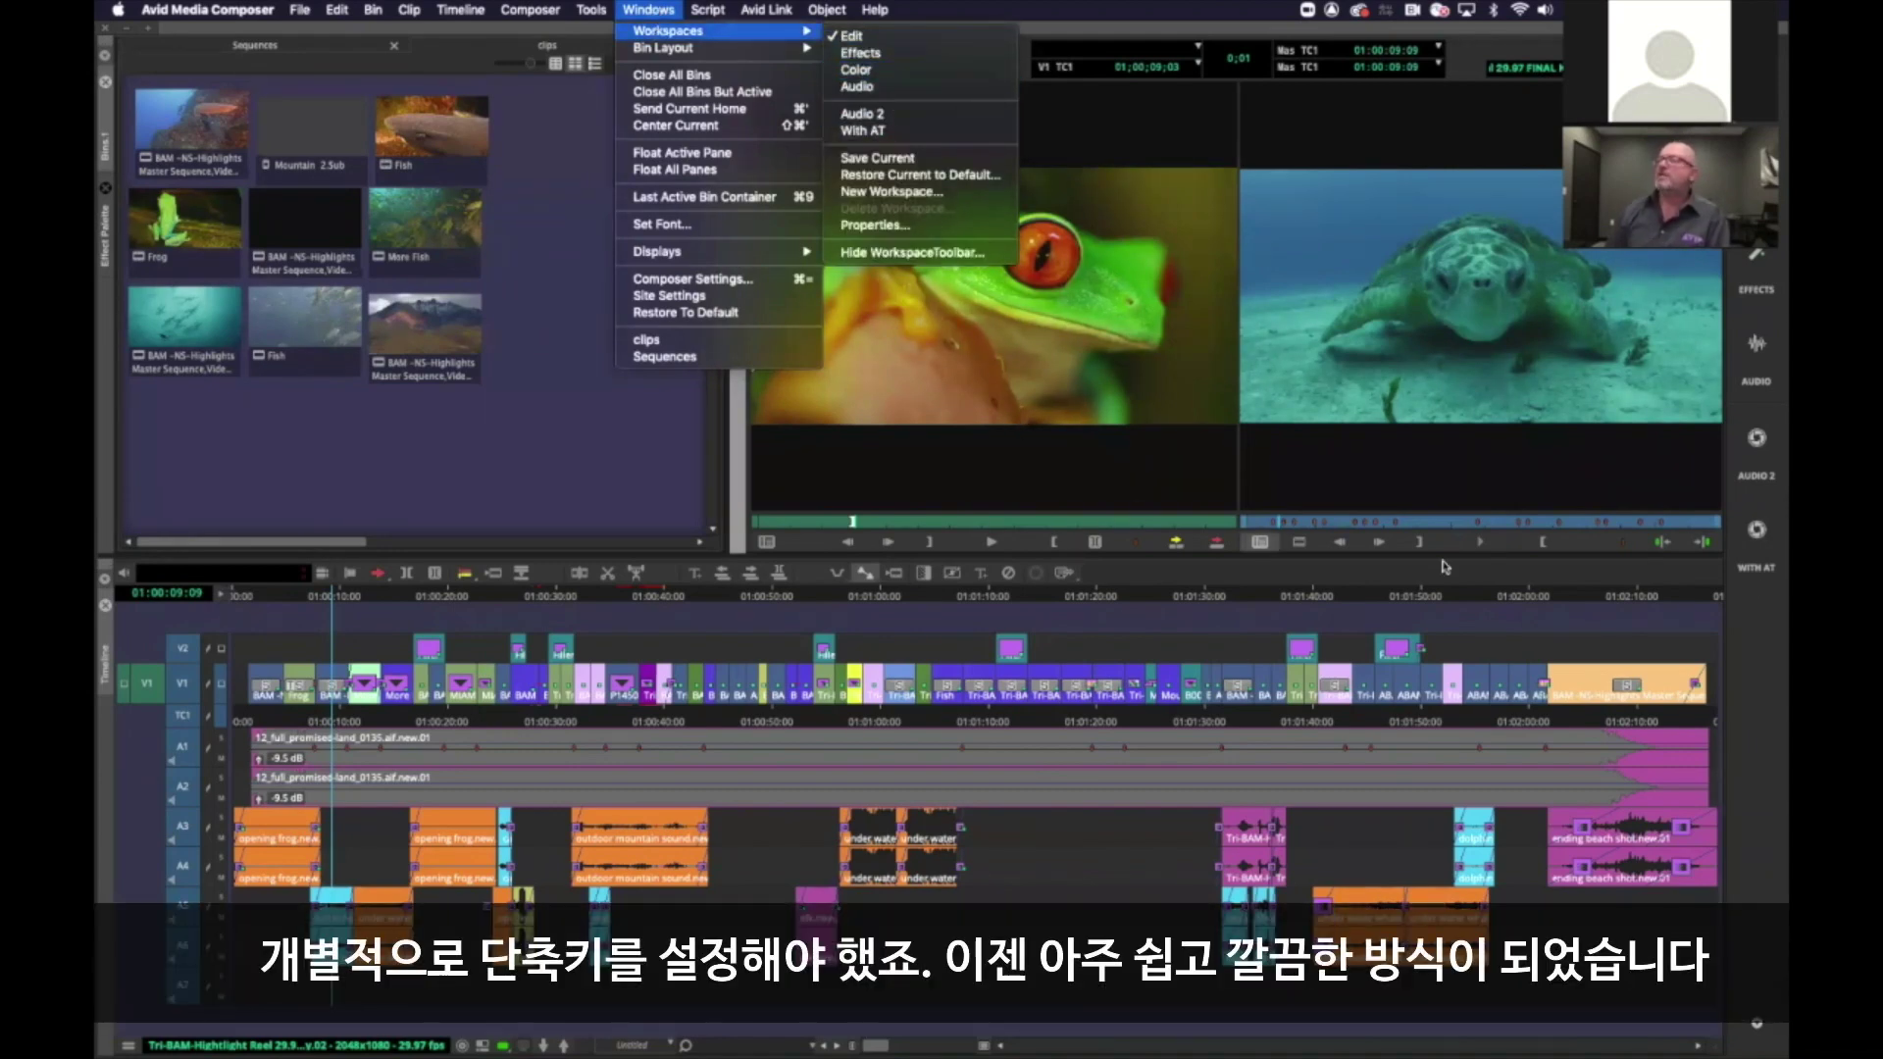
left_click(1746, 625)
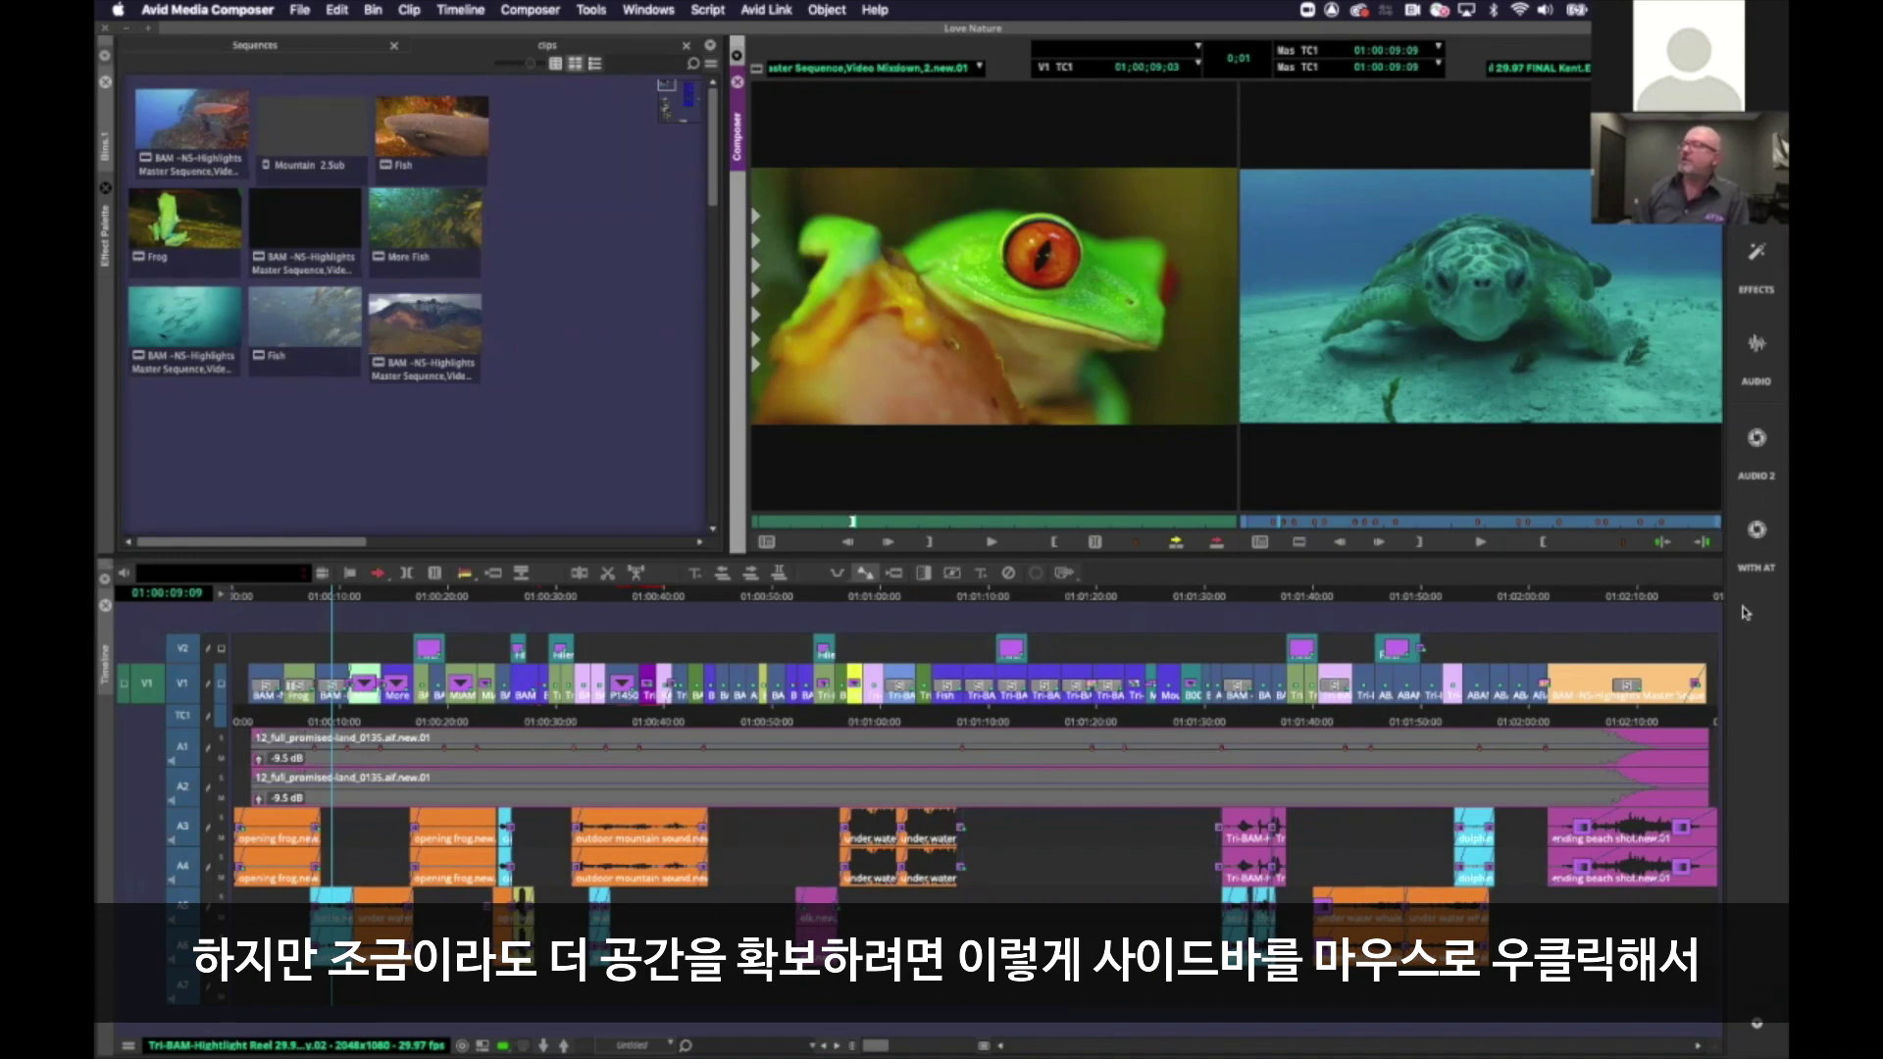
Hide the workspace bar and show it again
right_click(1747, 613)
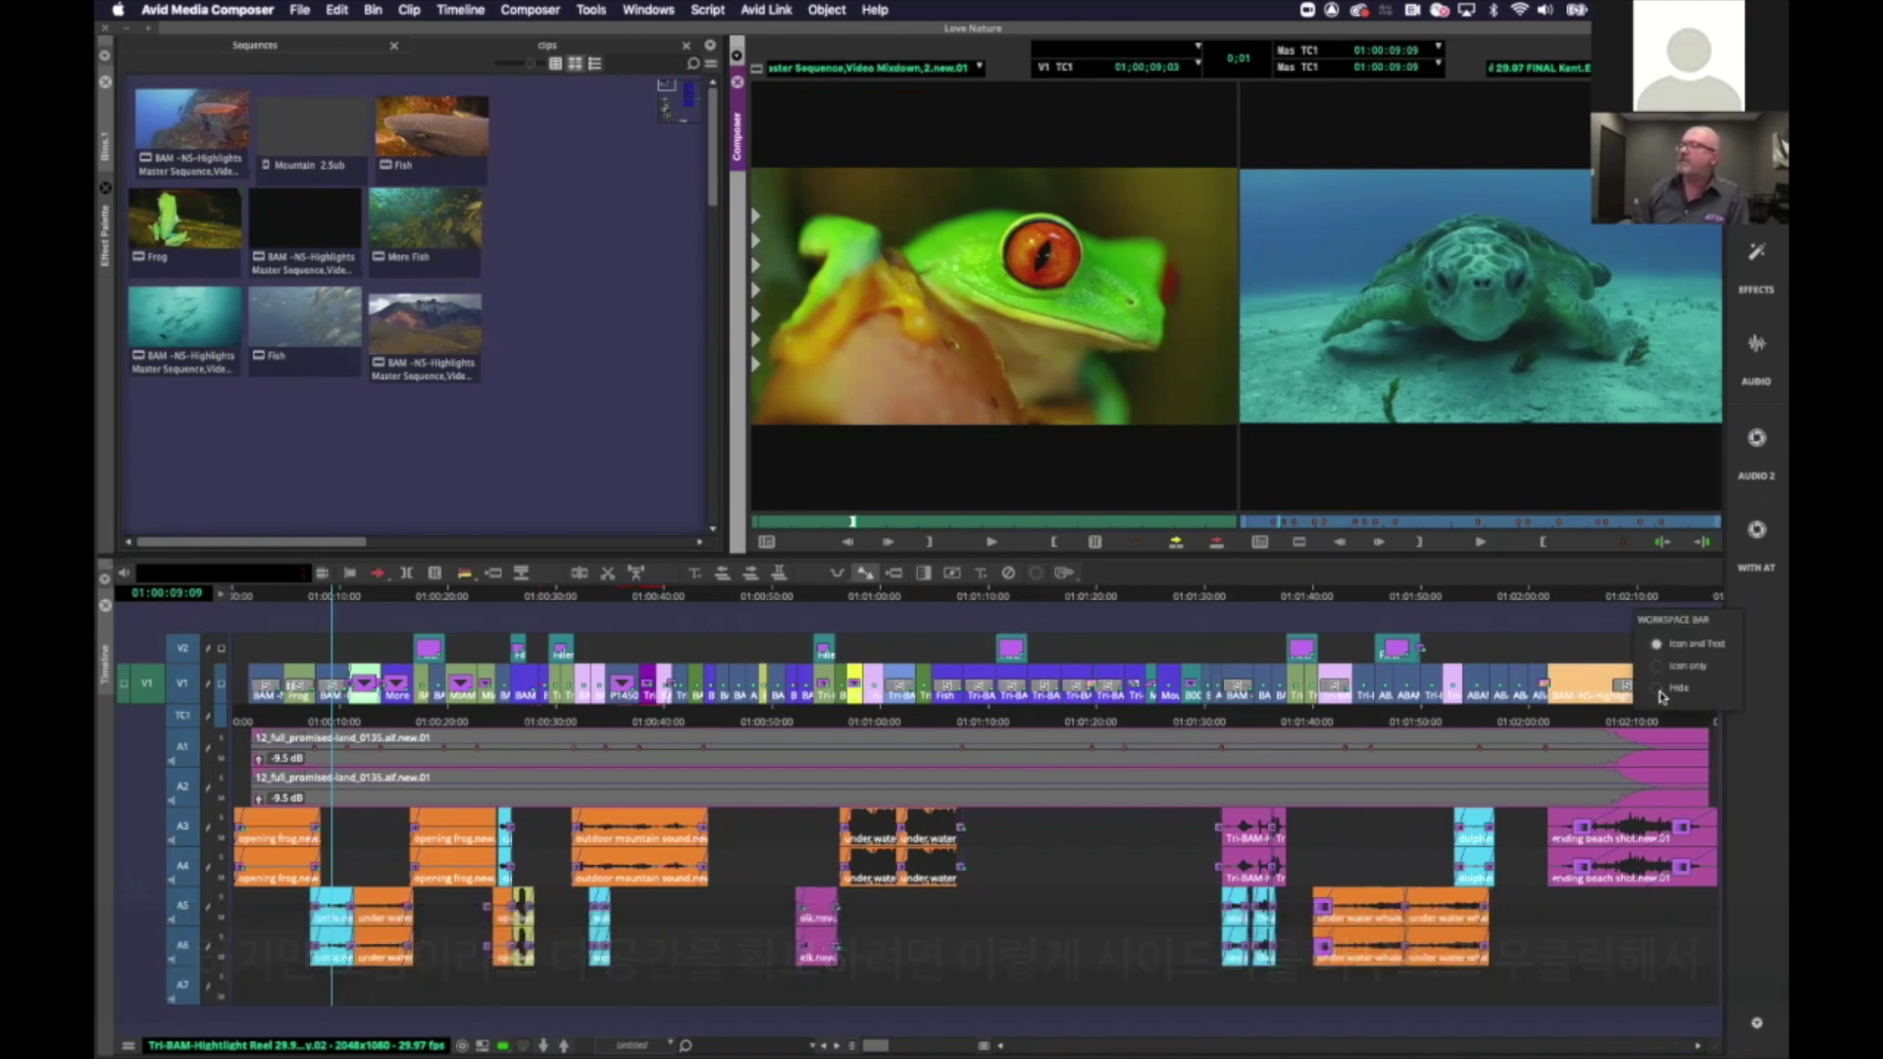
left_click(1667, 690)
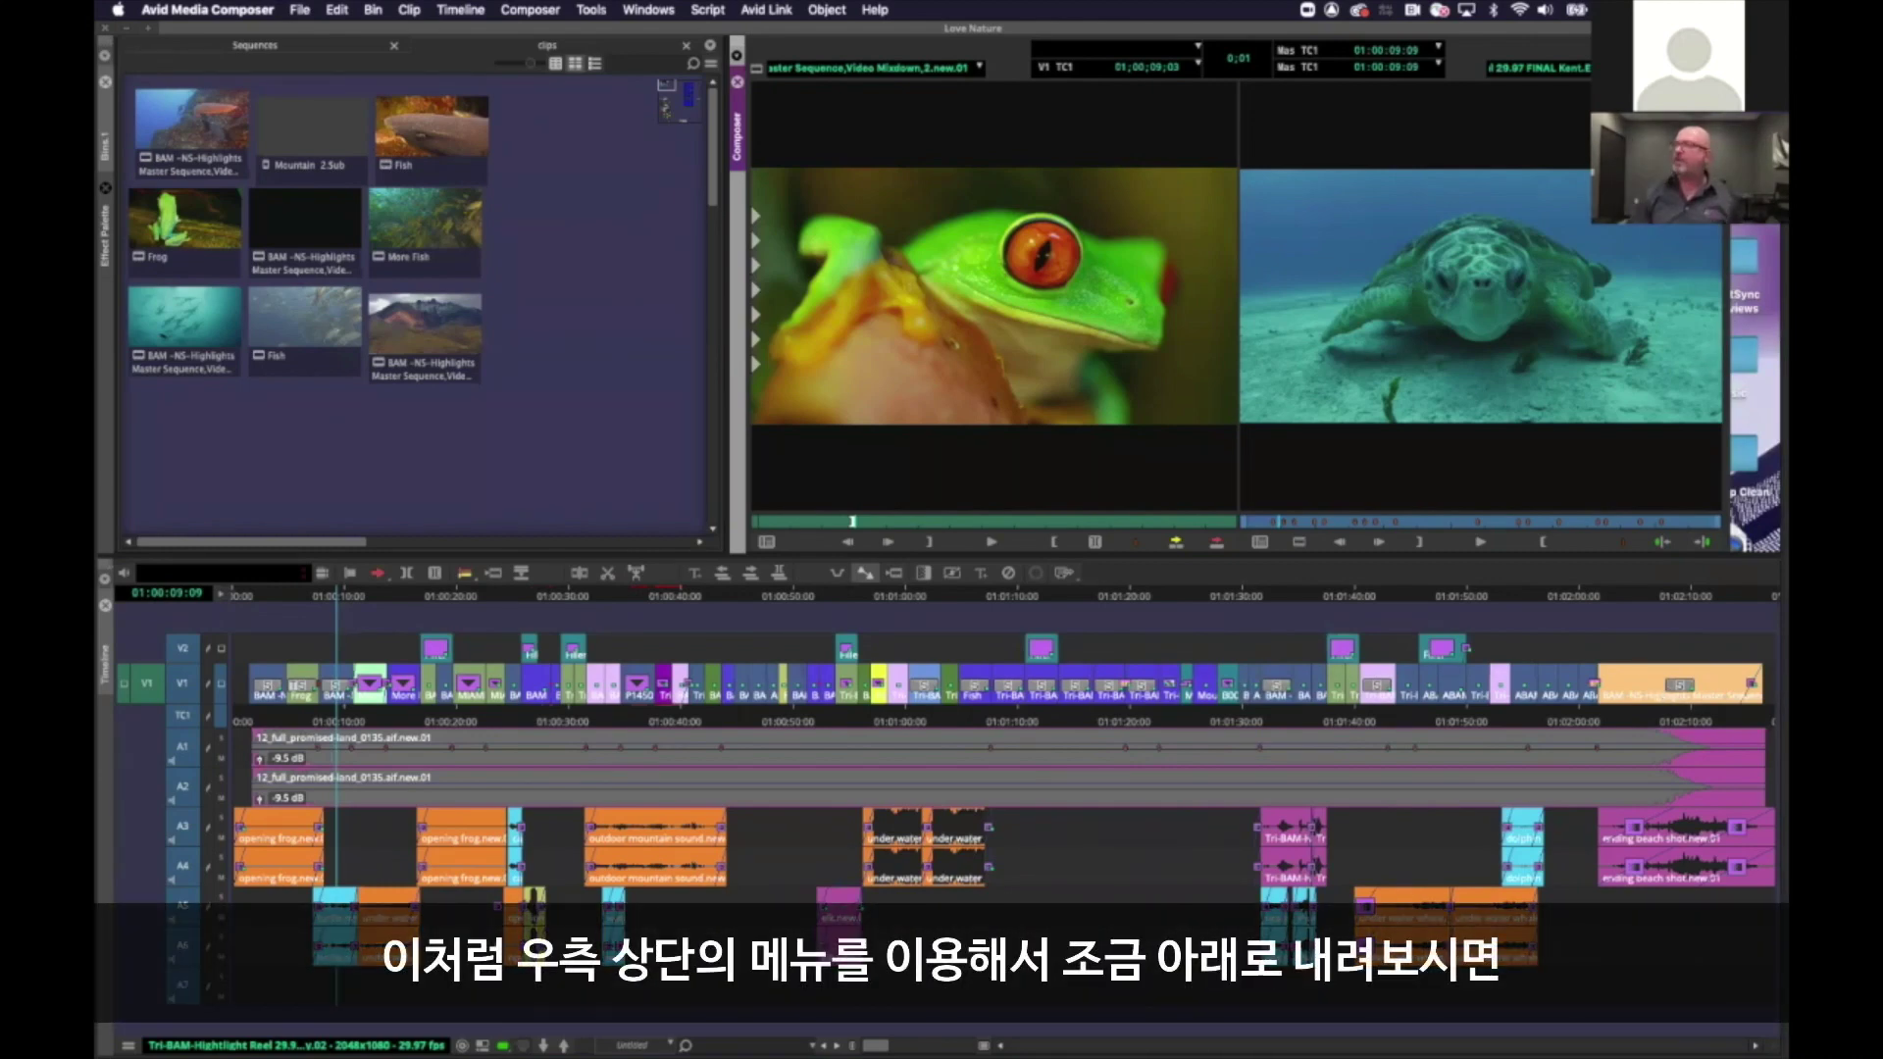
right_click(1781, 230)
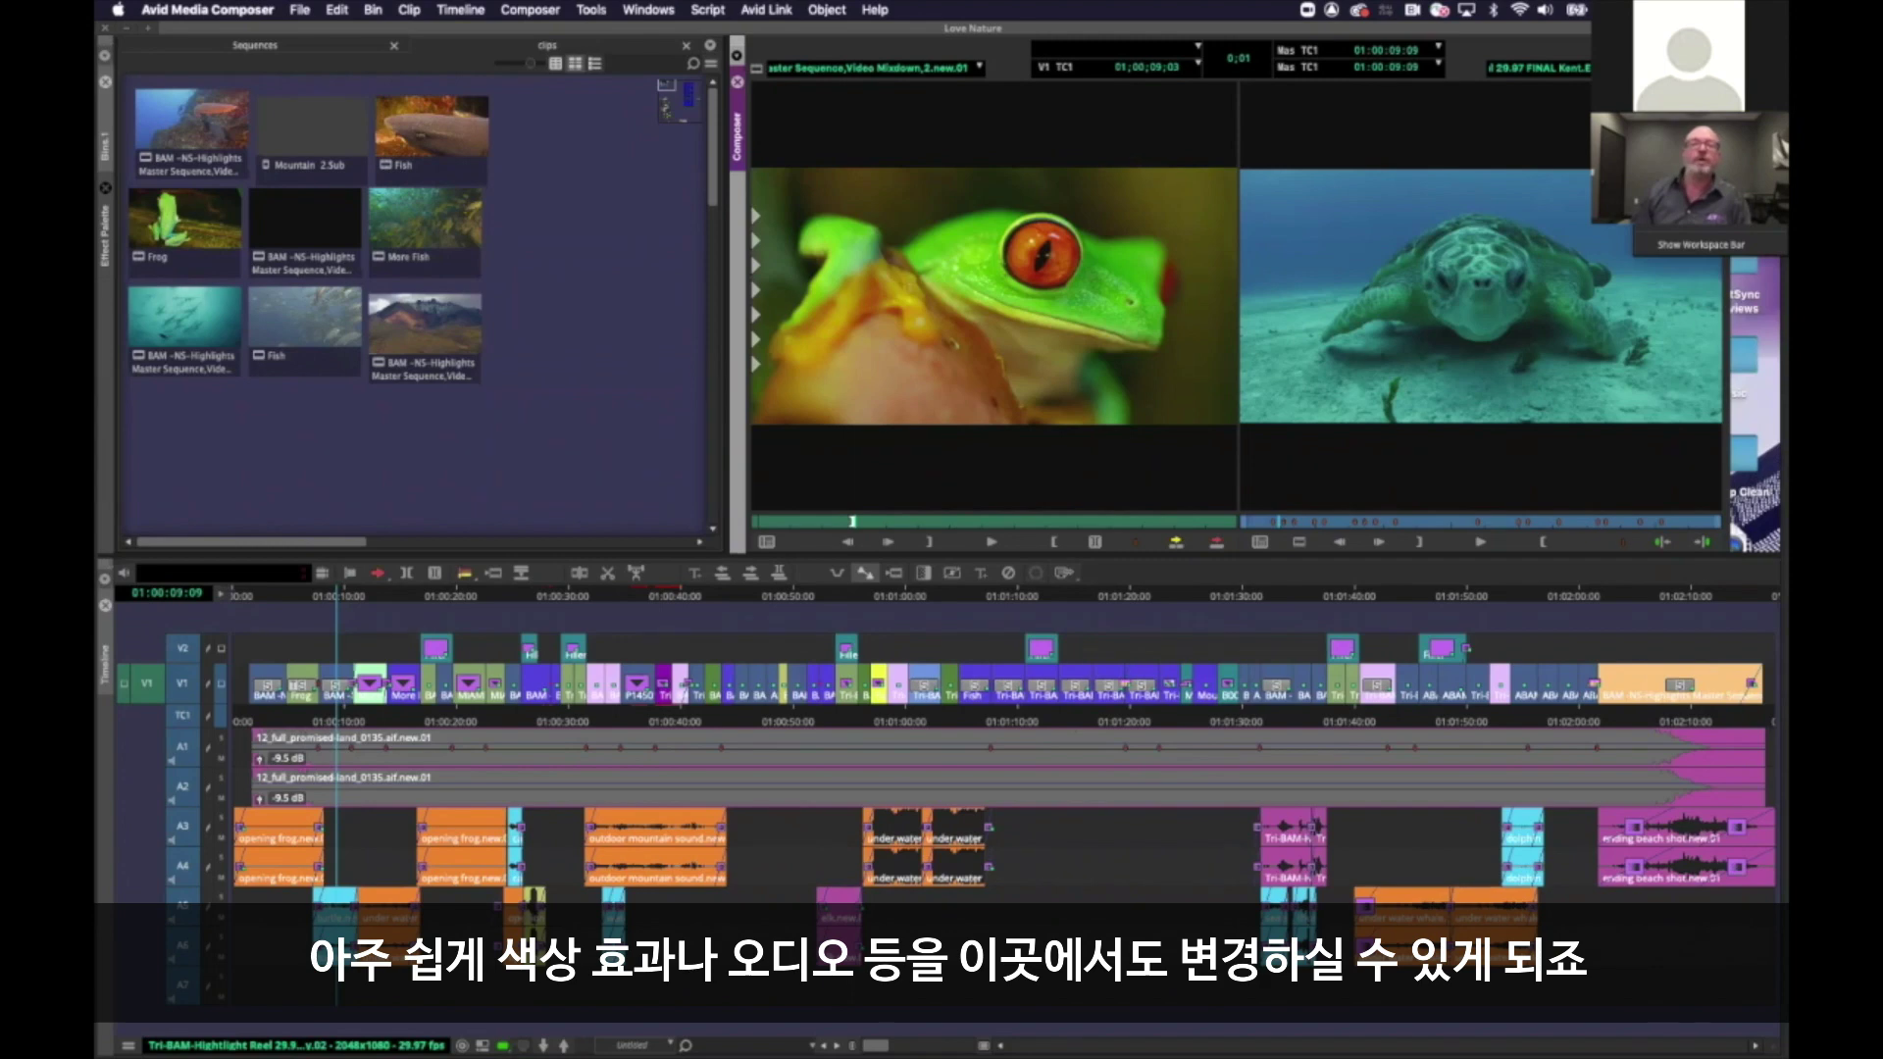
left_click(1702, 244)
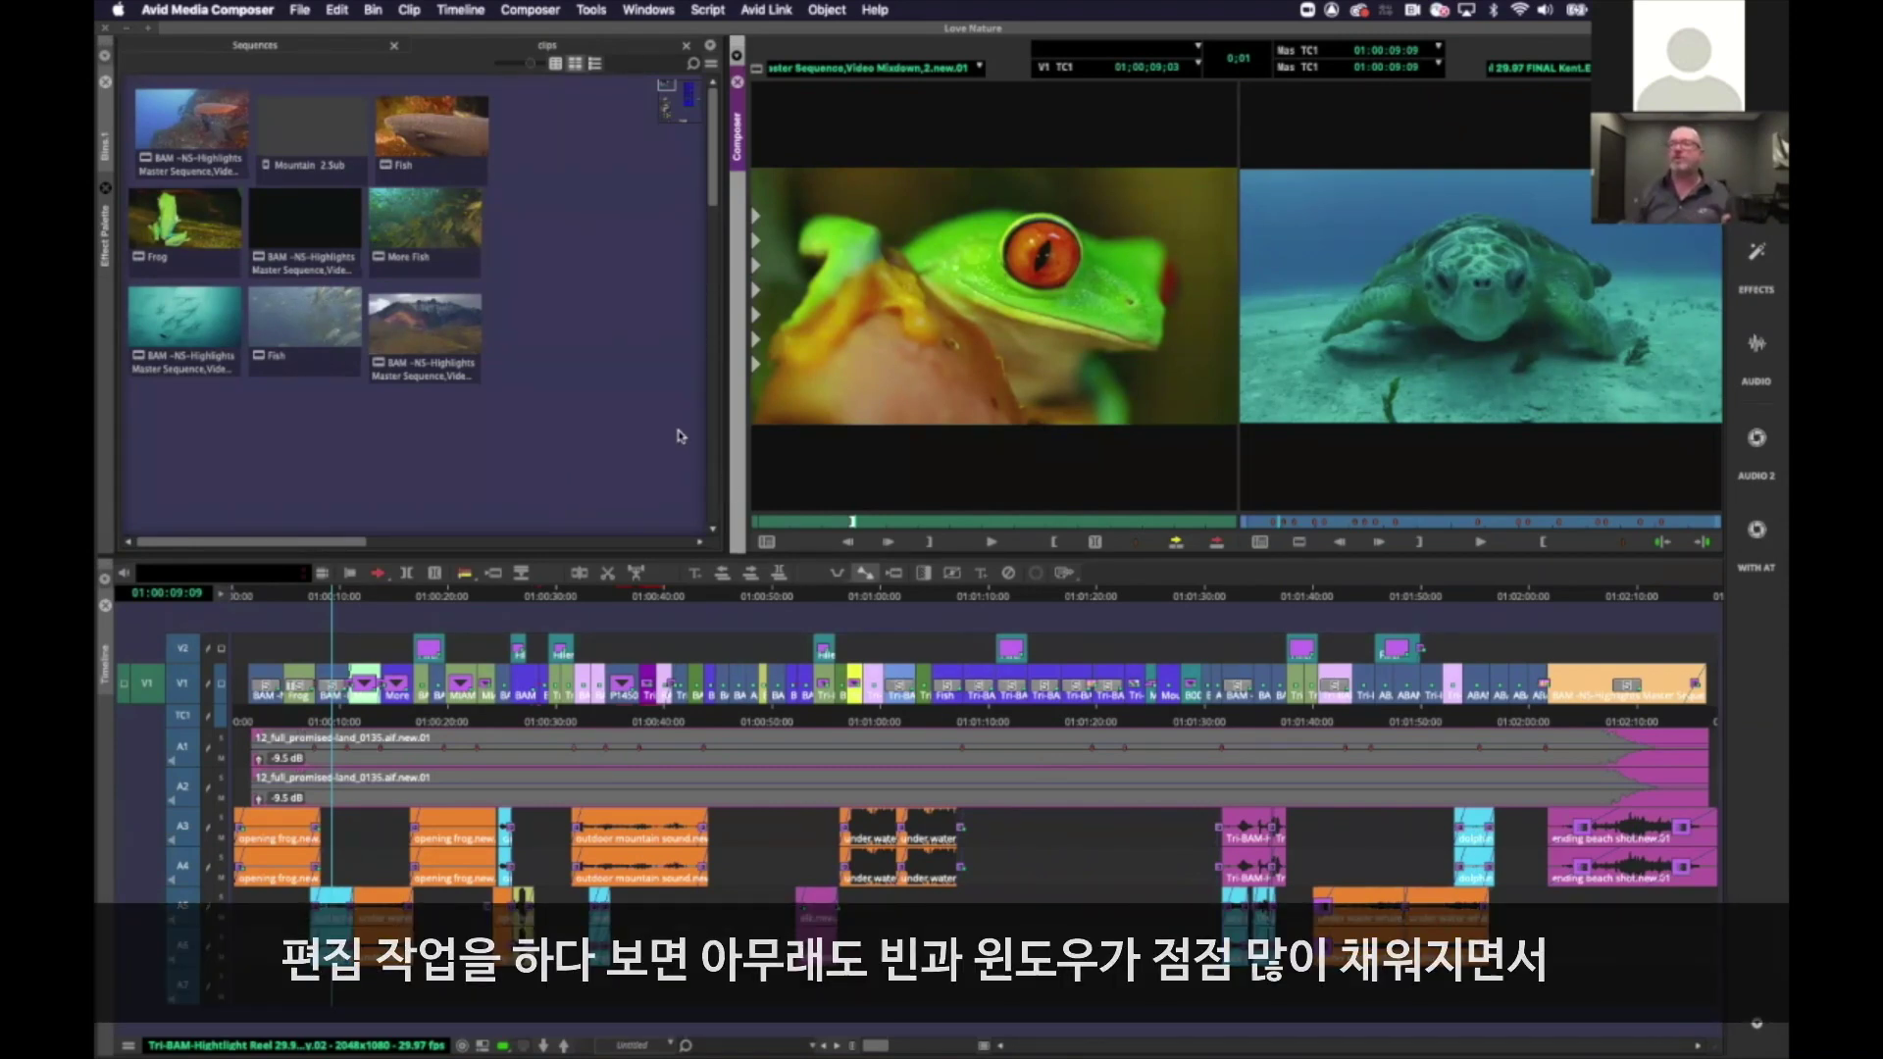
Resize the docked panels so the bins panel is slightly narrower and the timeline is taller
left_click_drag(728, 340, 575, 452)
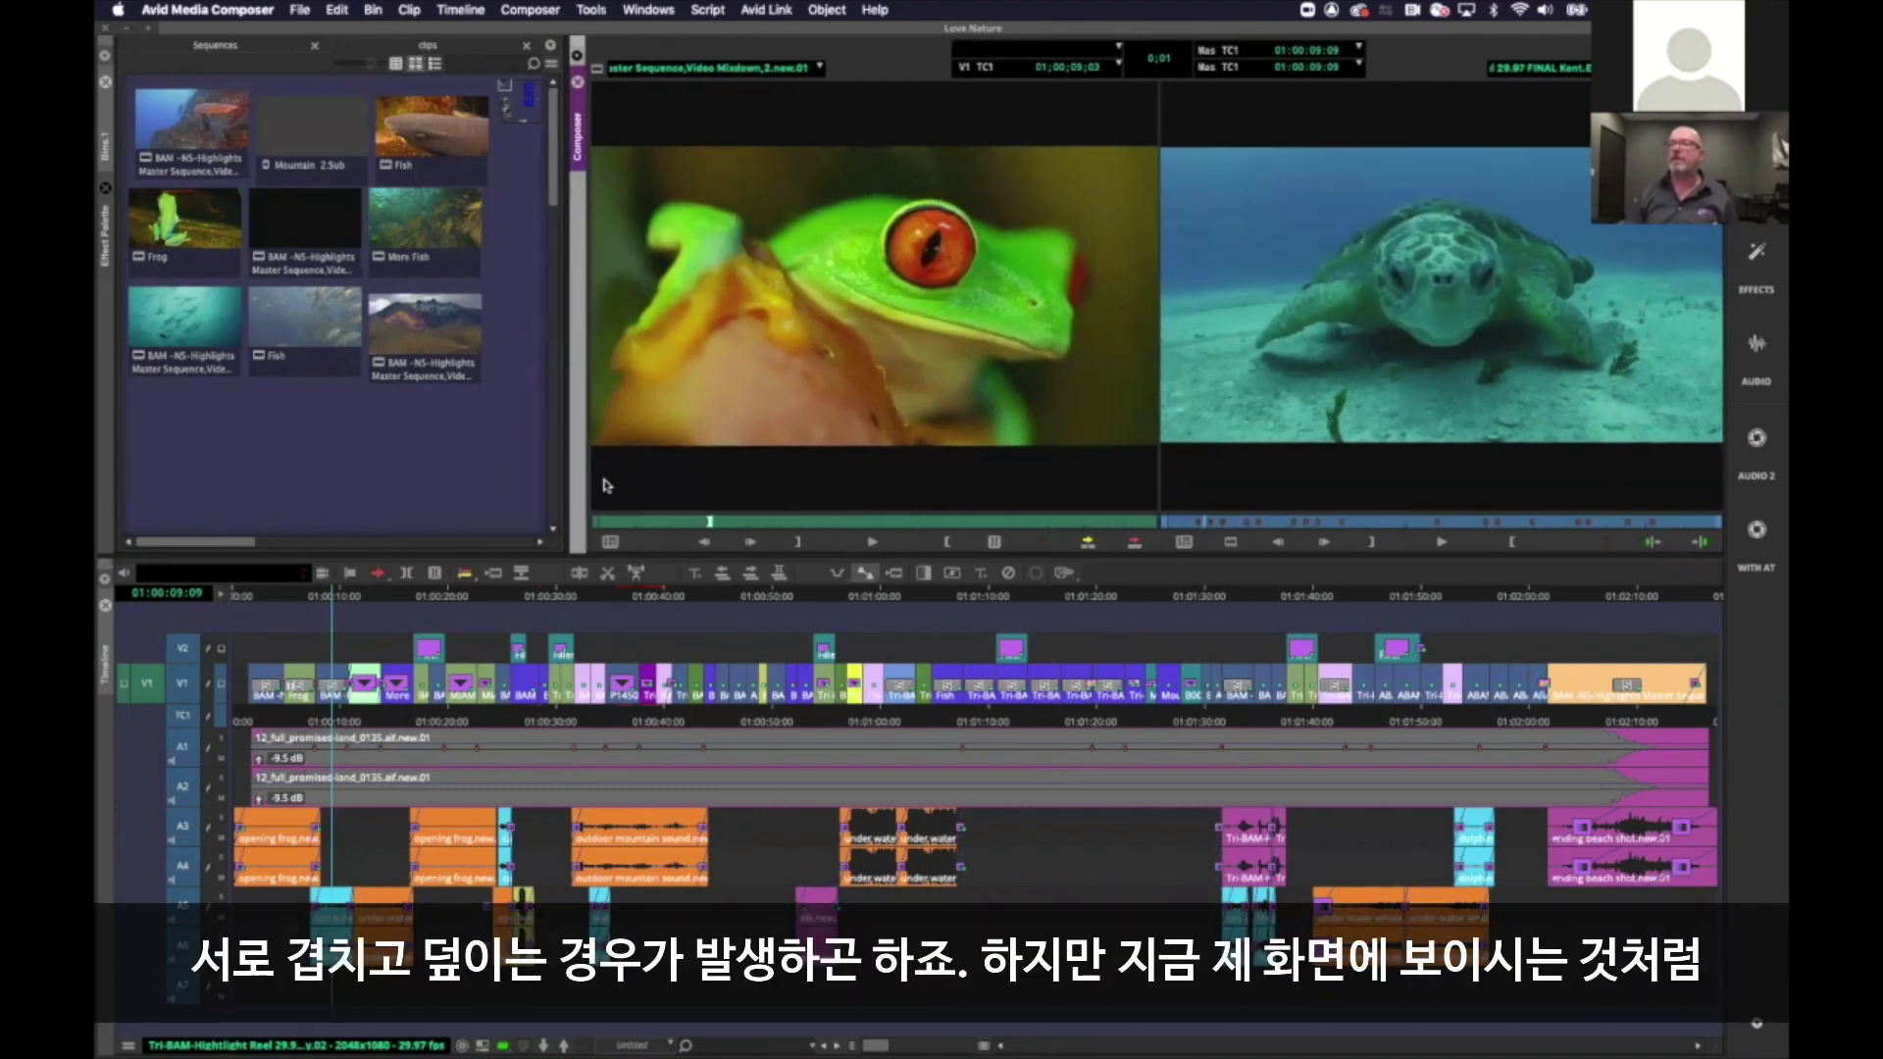
left_click_drag(842, 405, 726, 140)
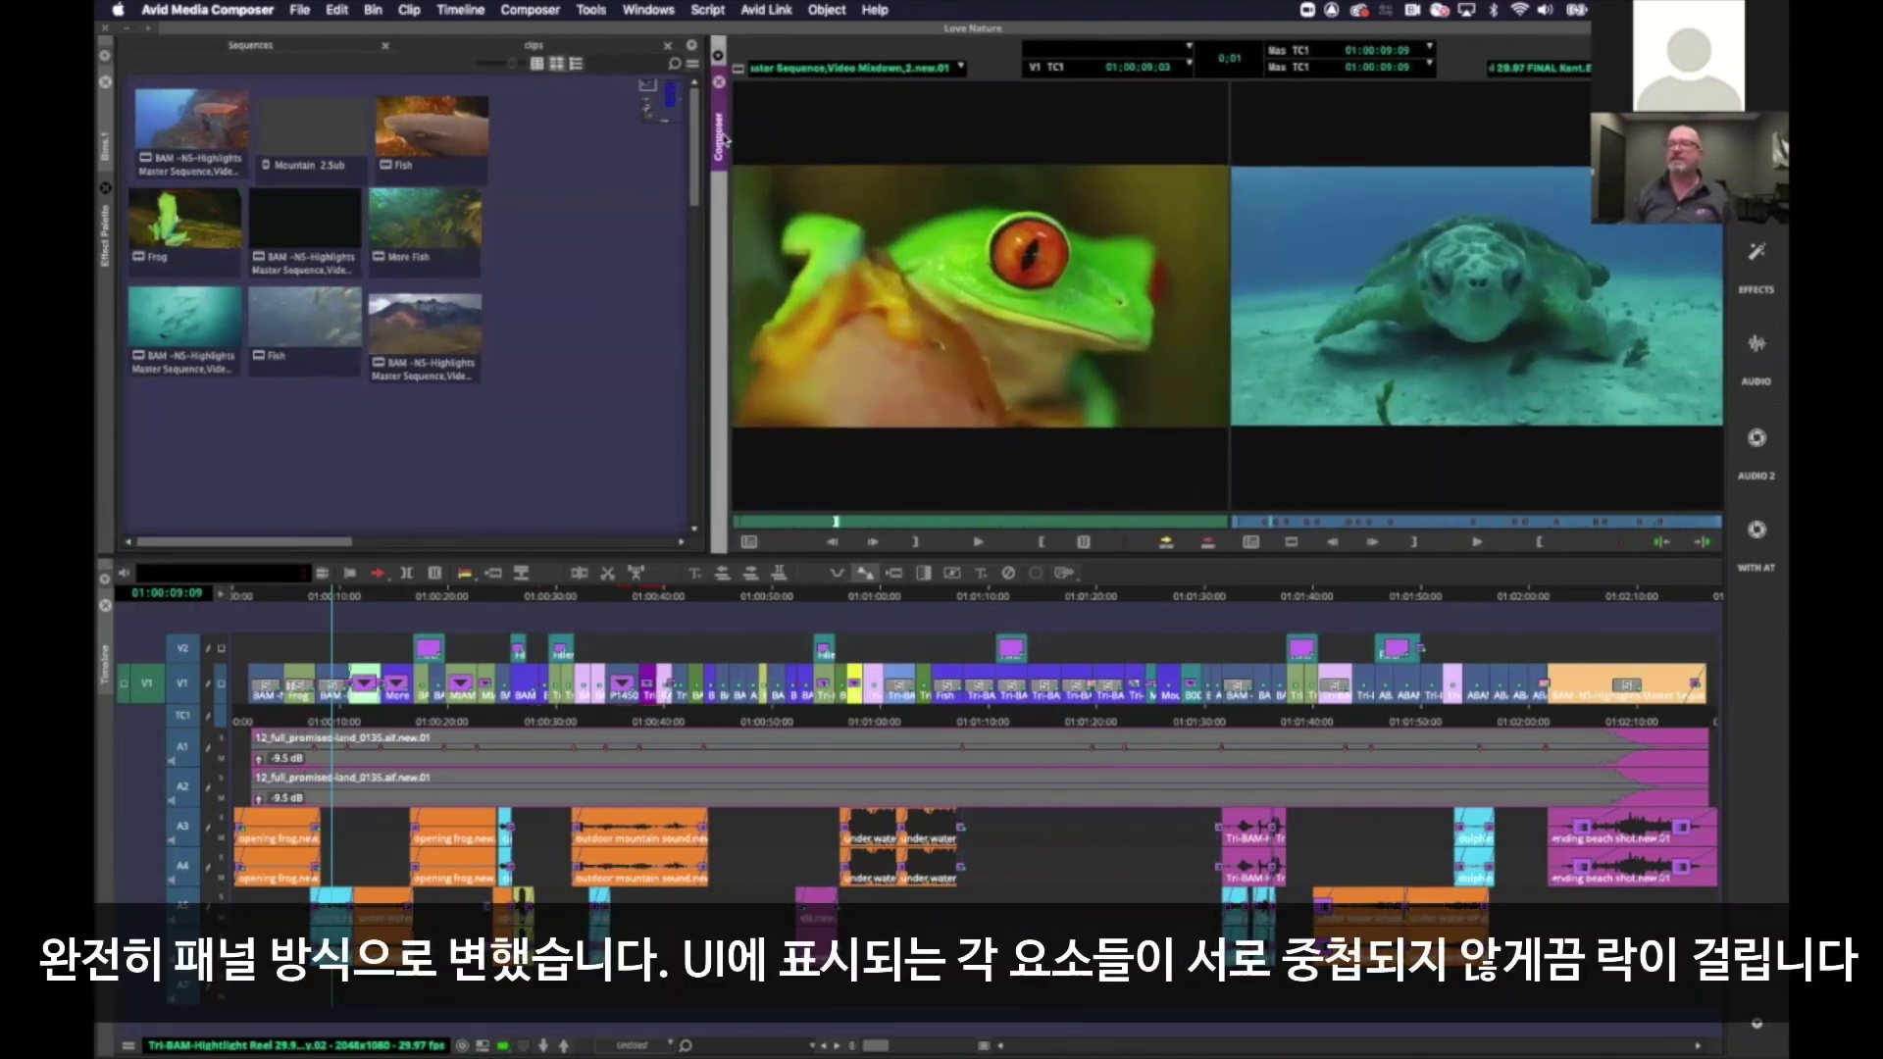
left_click_drag(751, 555, 747, 618)
left_click_drag(743, 539, 724, 501)
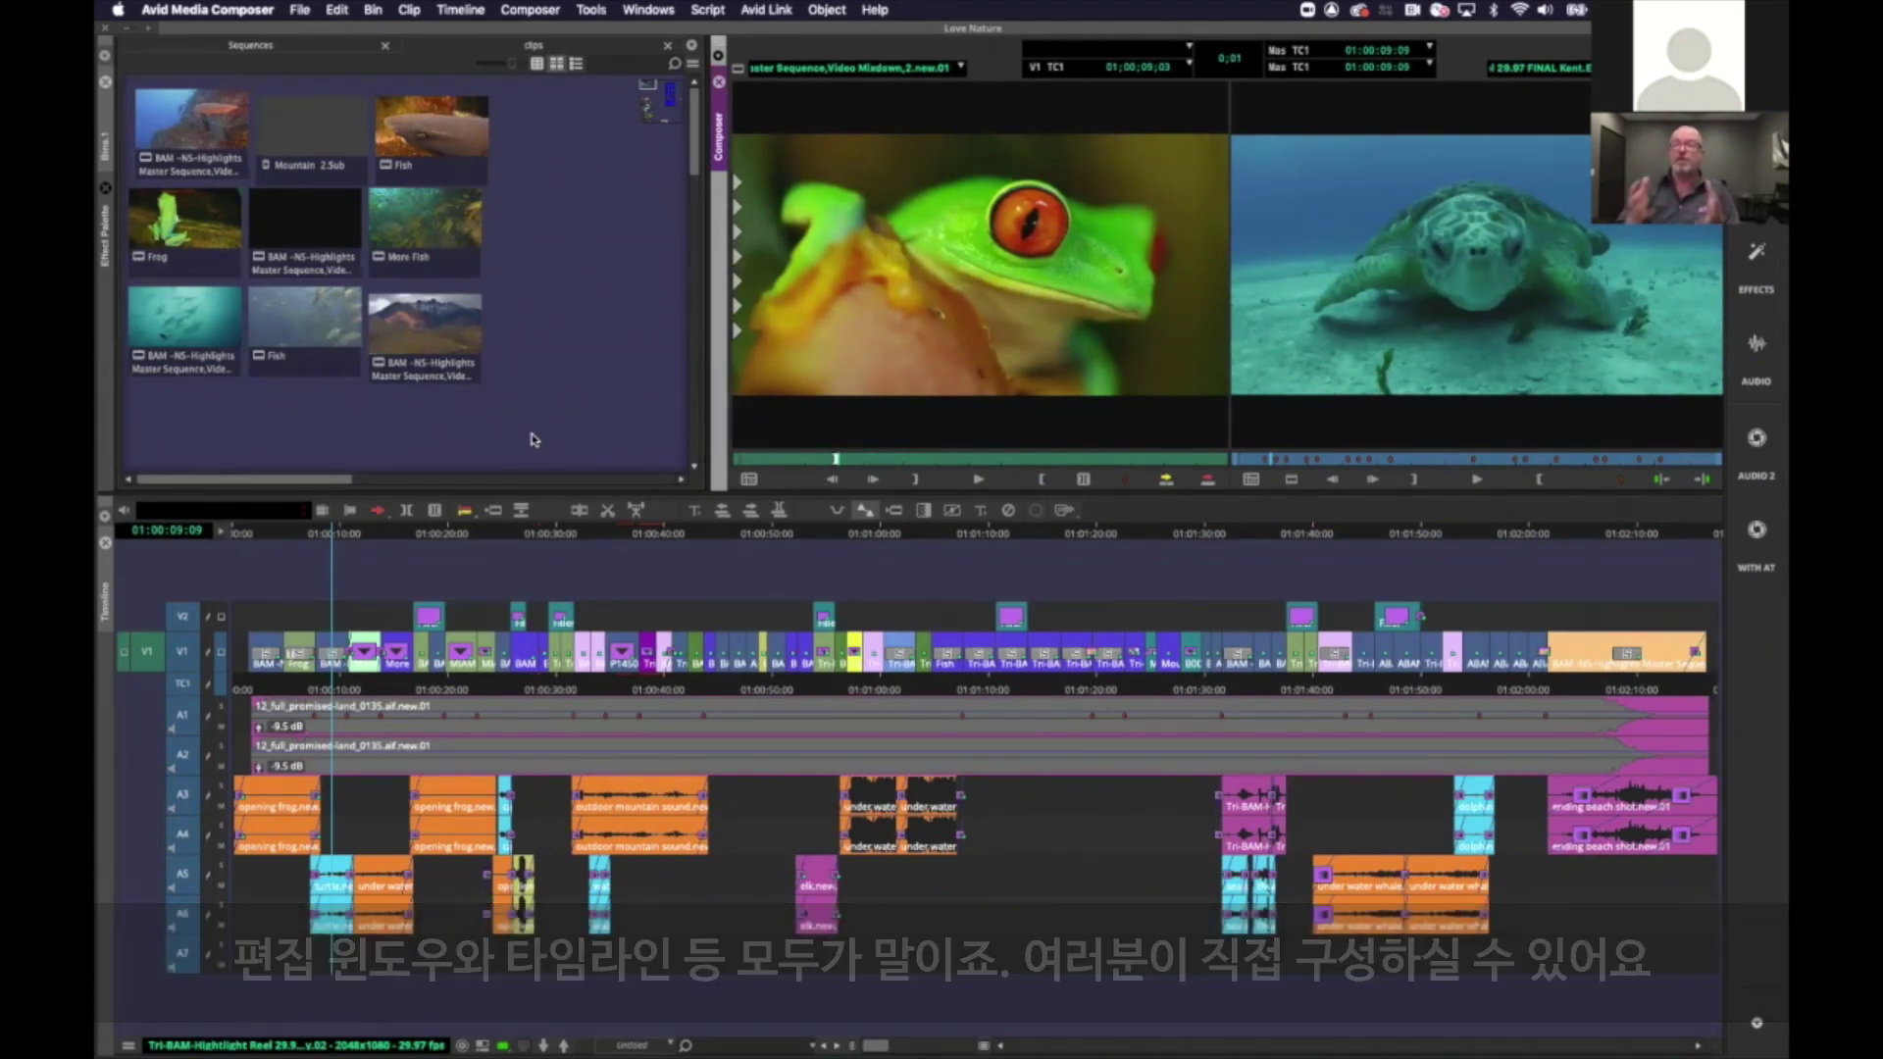
Check the Sequences bin, return to the clips bin, and make the bins panel slightly wider and taller
left_click(297, 66)
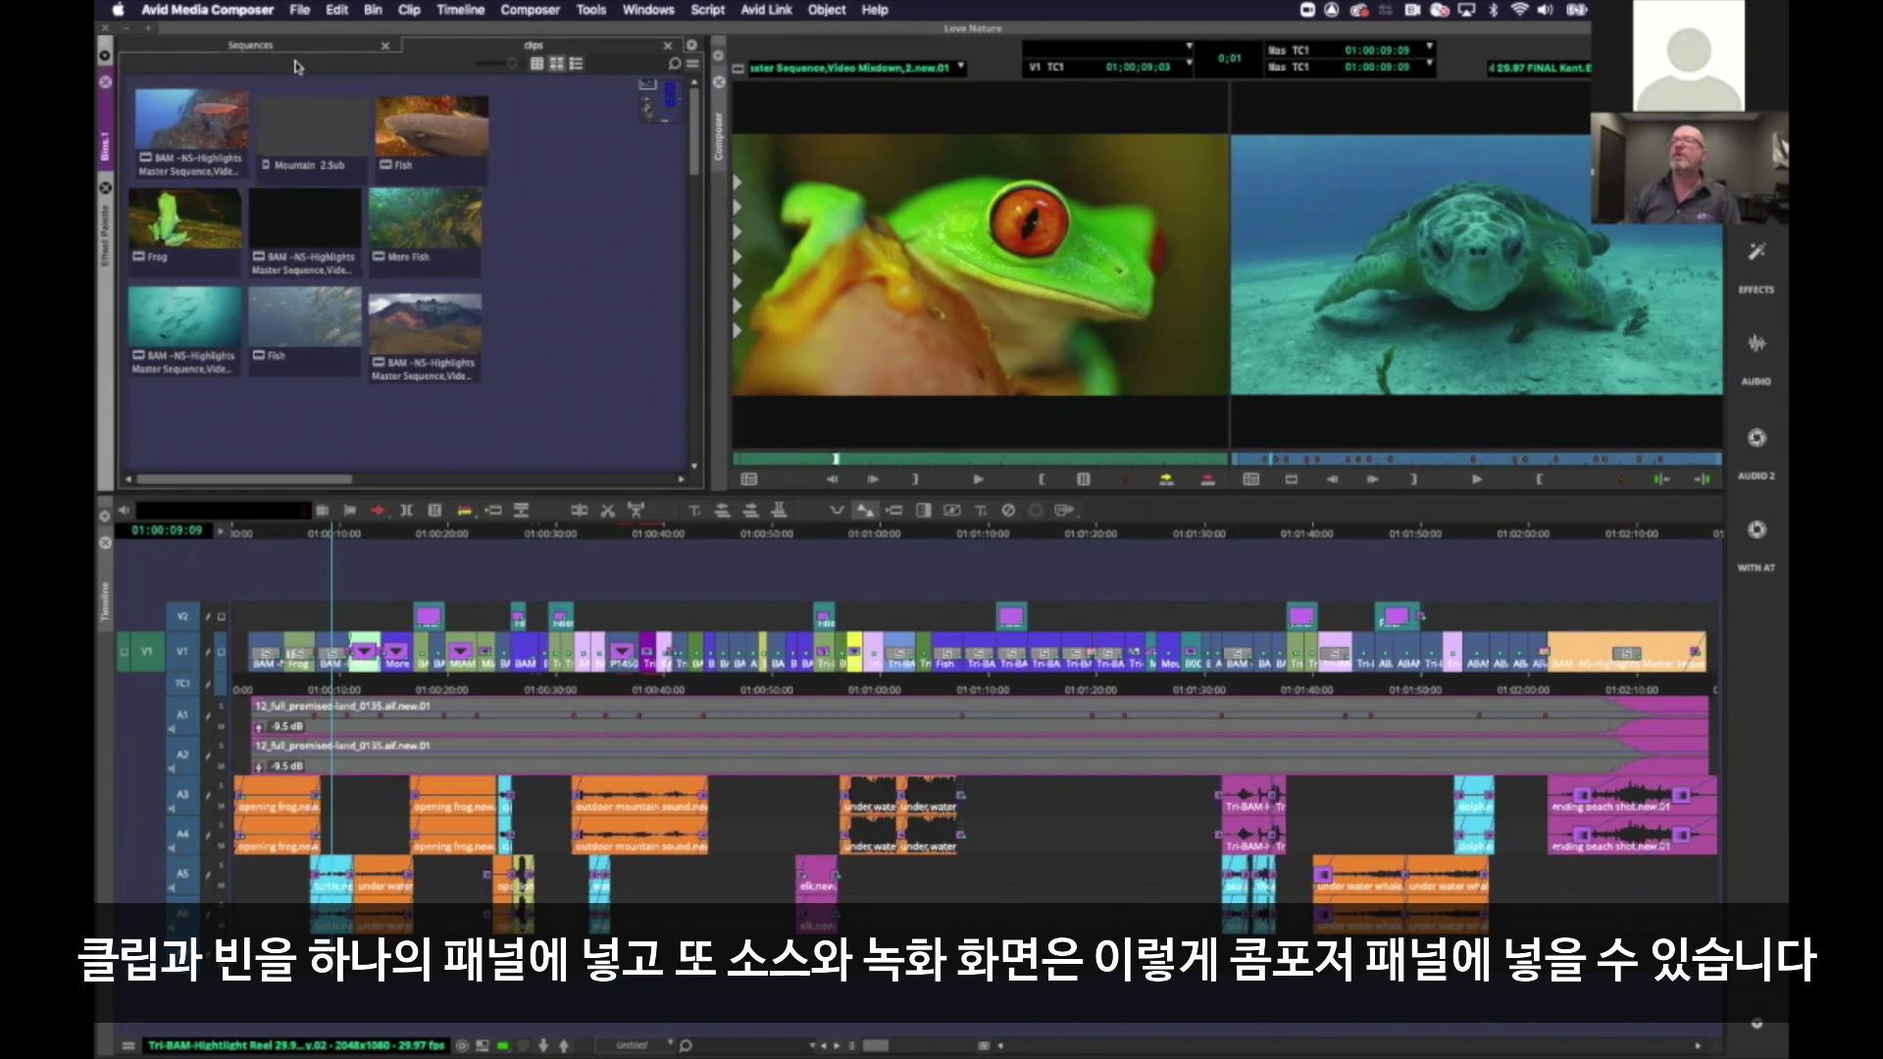
left_click(288, 47)
left_click(588, 48)
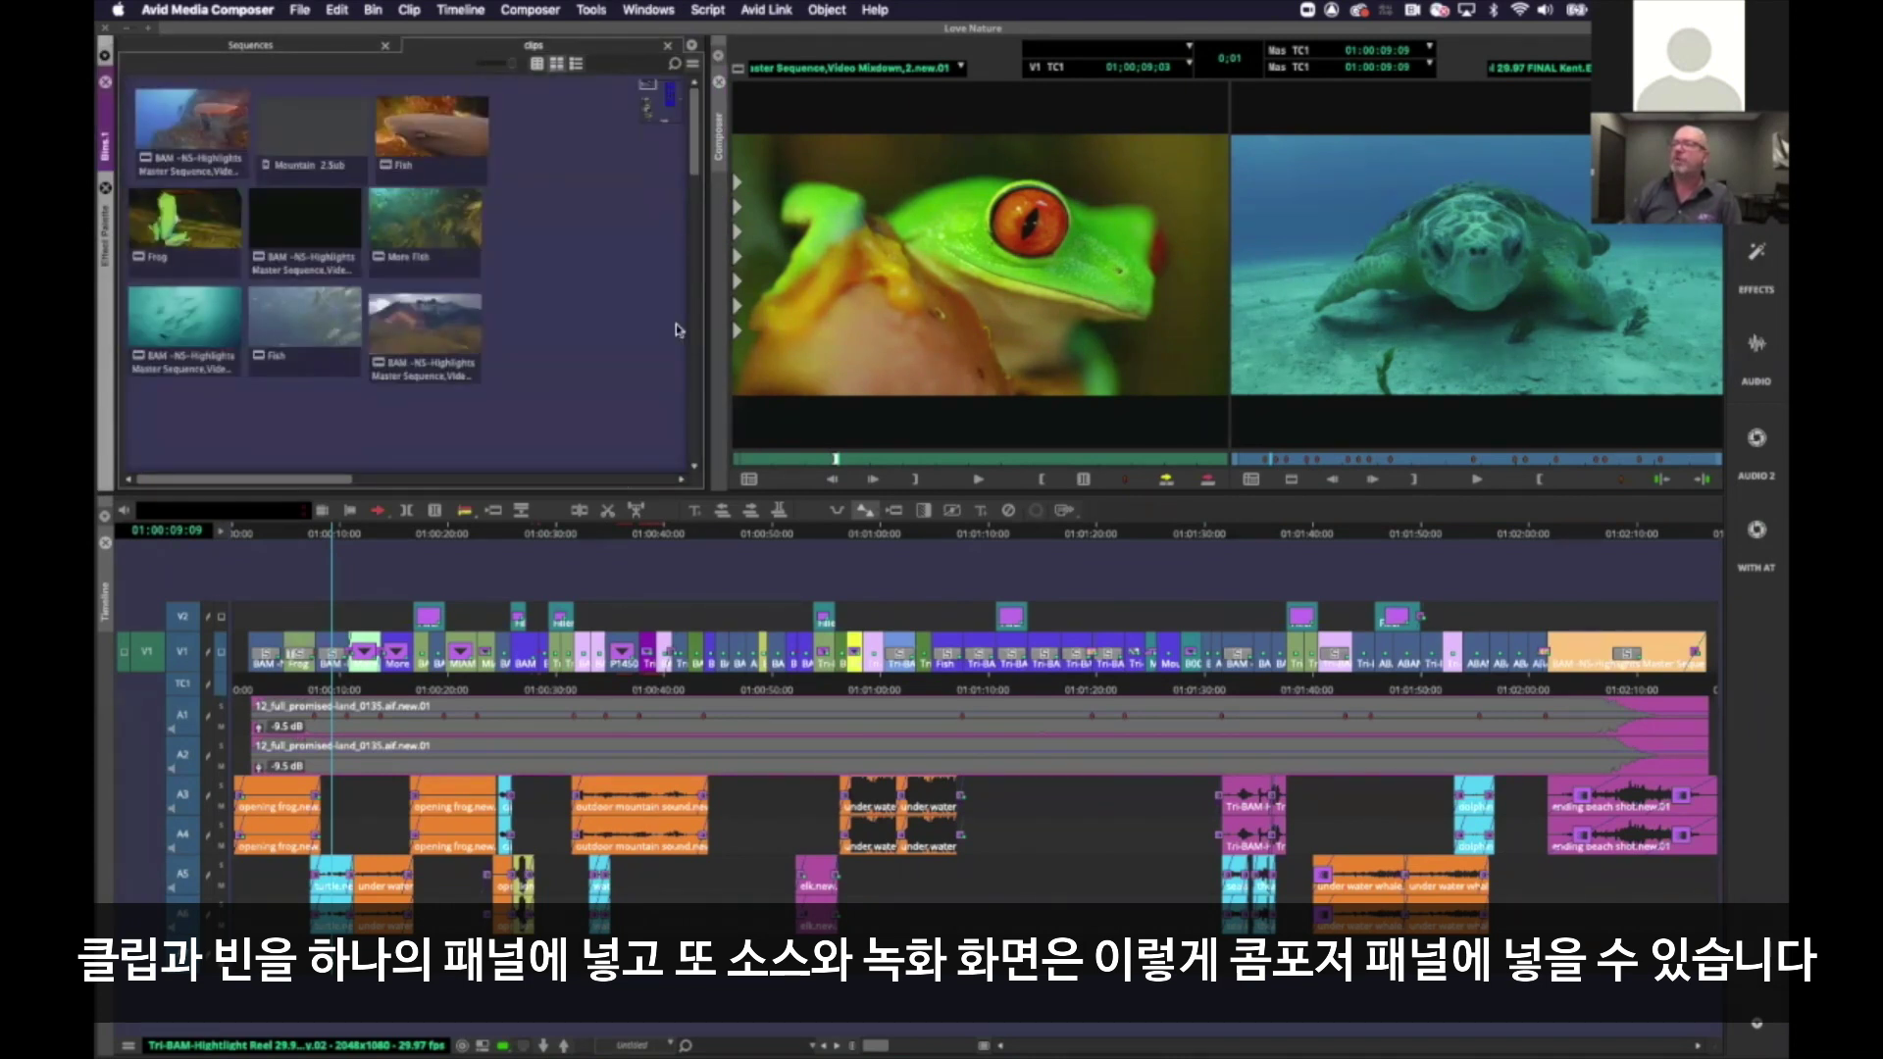
mouse_move(707, 337)
left_mouse_down()
mouse_move(752, 341)
mouse_move(717, 342)
left_mouse_up()
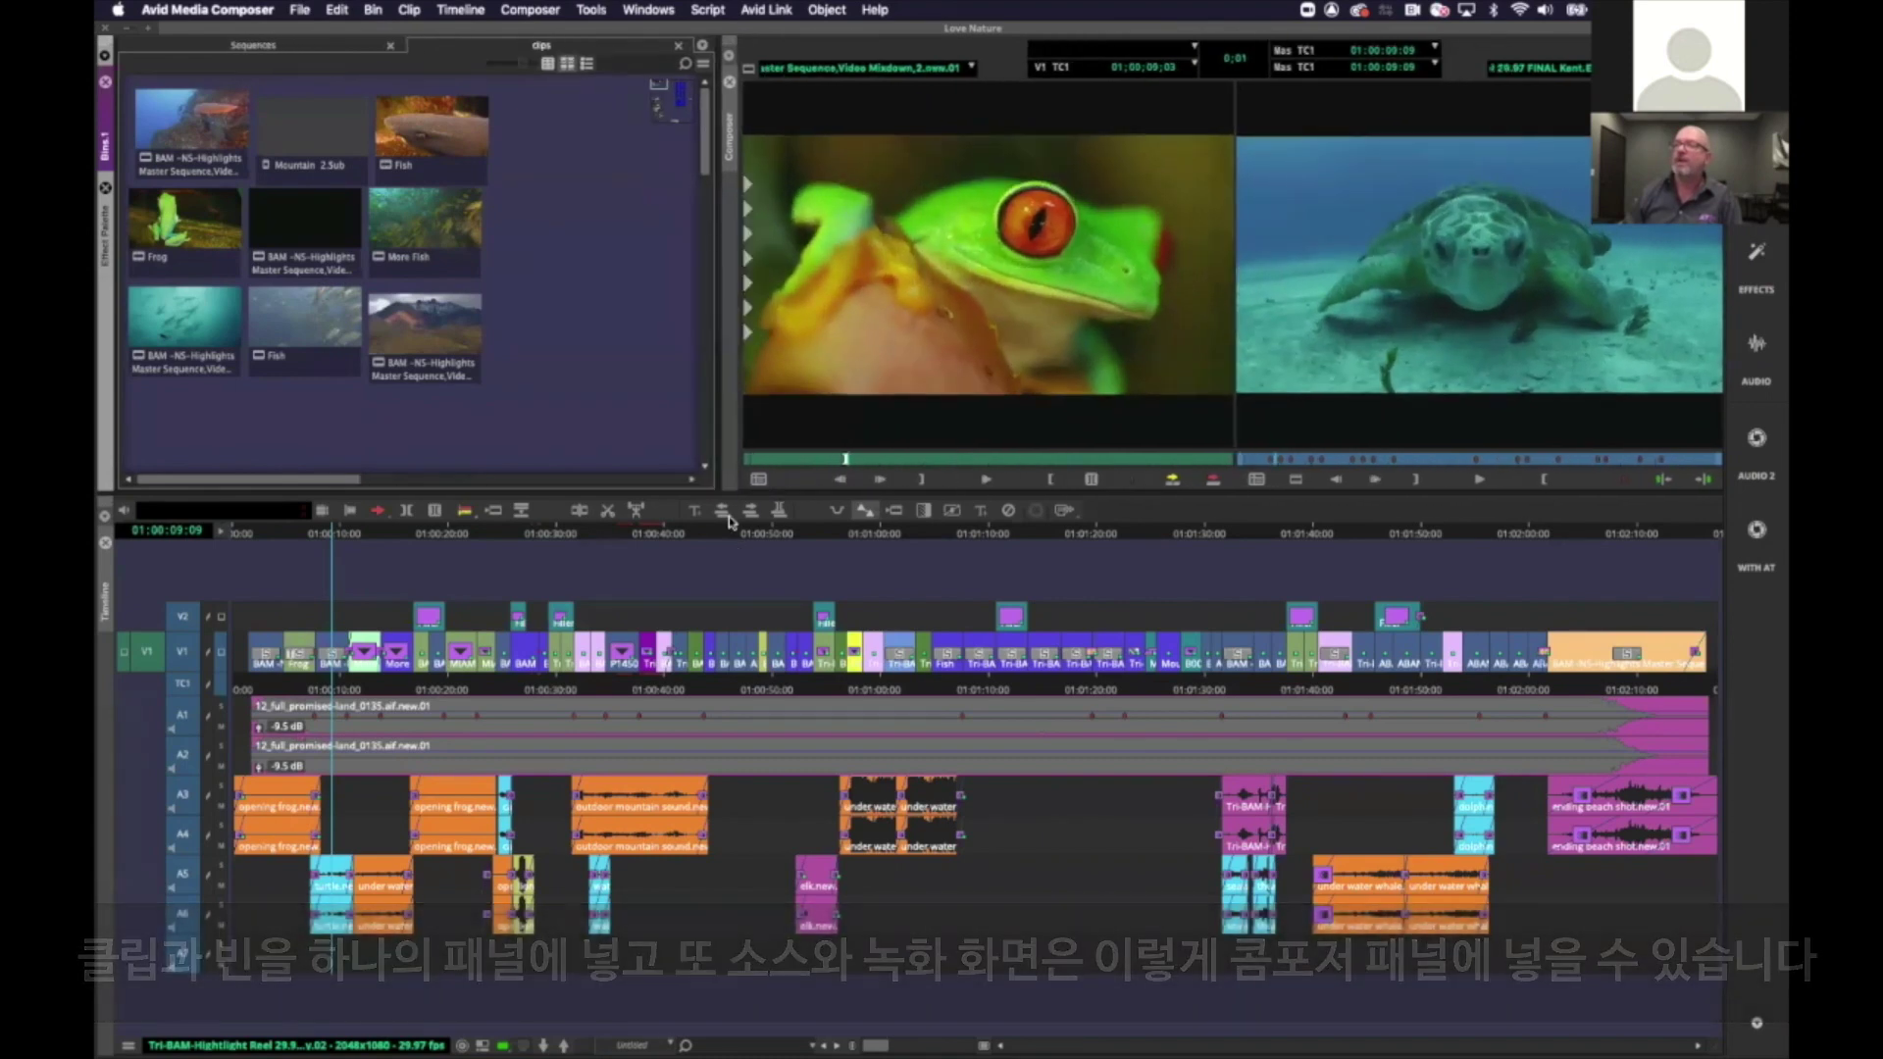
mouse_move(730, 497)
left_mouse_down()
mouse_move(730, 660)
mouse_move(727, 501)
left_mouse_up()
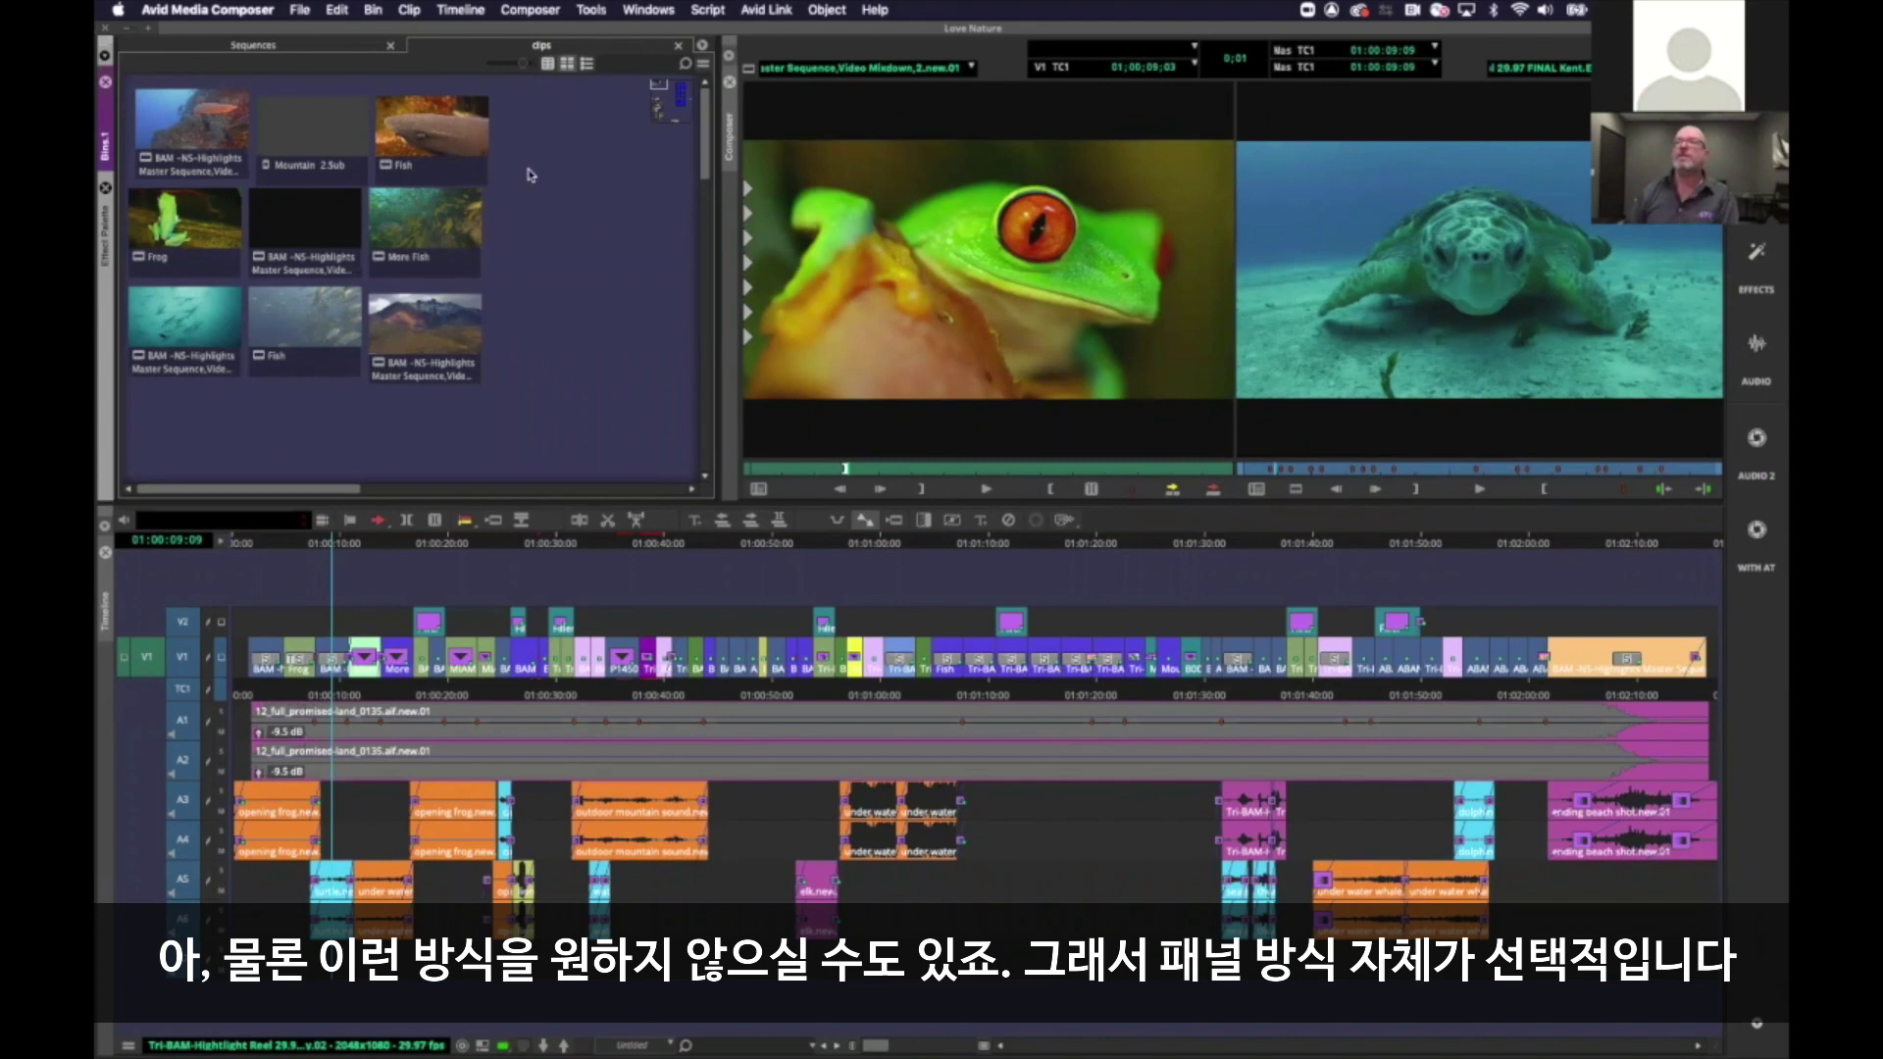
Undock the clips bin into its own resized floating window, and dock it back beside the Sequences bin
left_click_drag(461, 59, 432, 224)
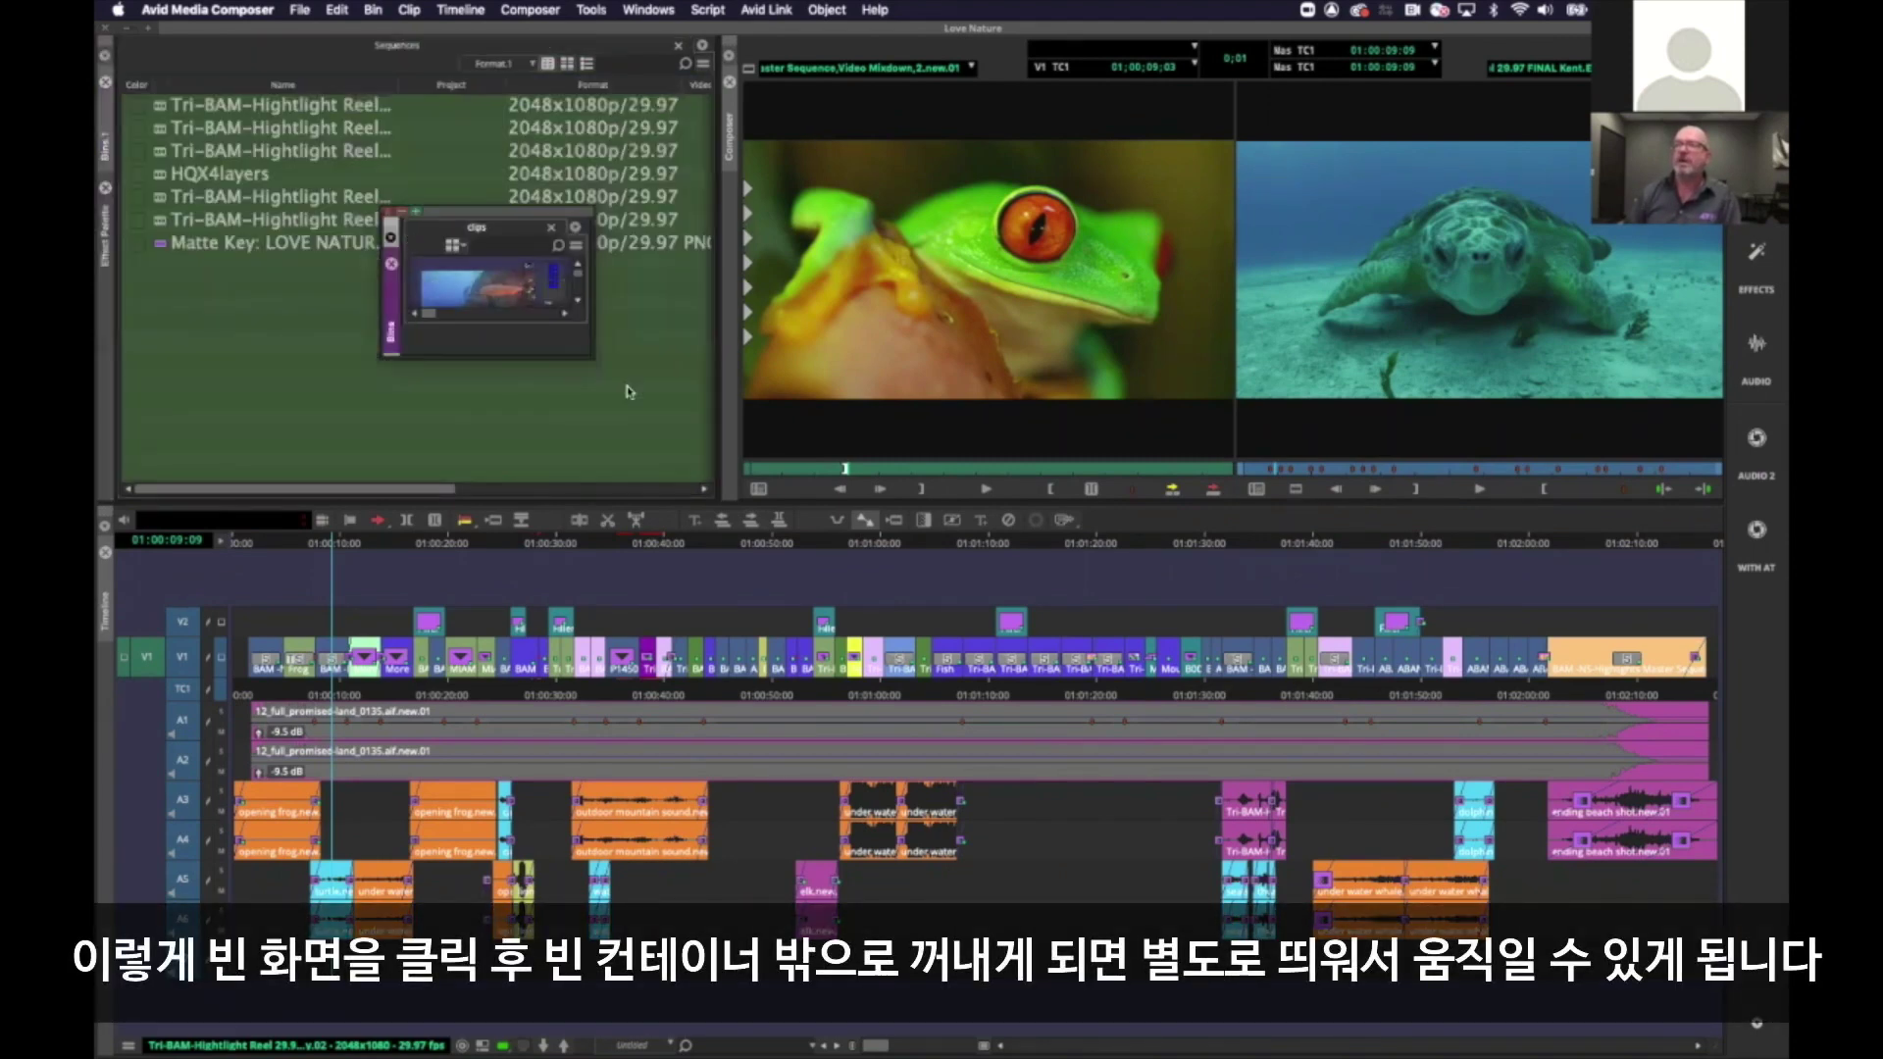
left_click_drag(593, 363, 1013, 616)
left_click_drag(868, 215, 914, 222)
right_click(933, 441)
left_click(1014, 688)
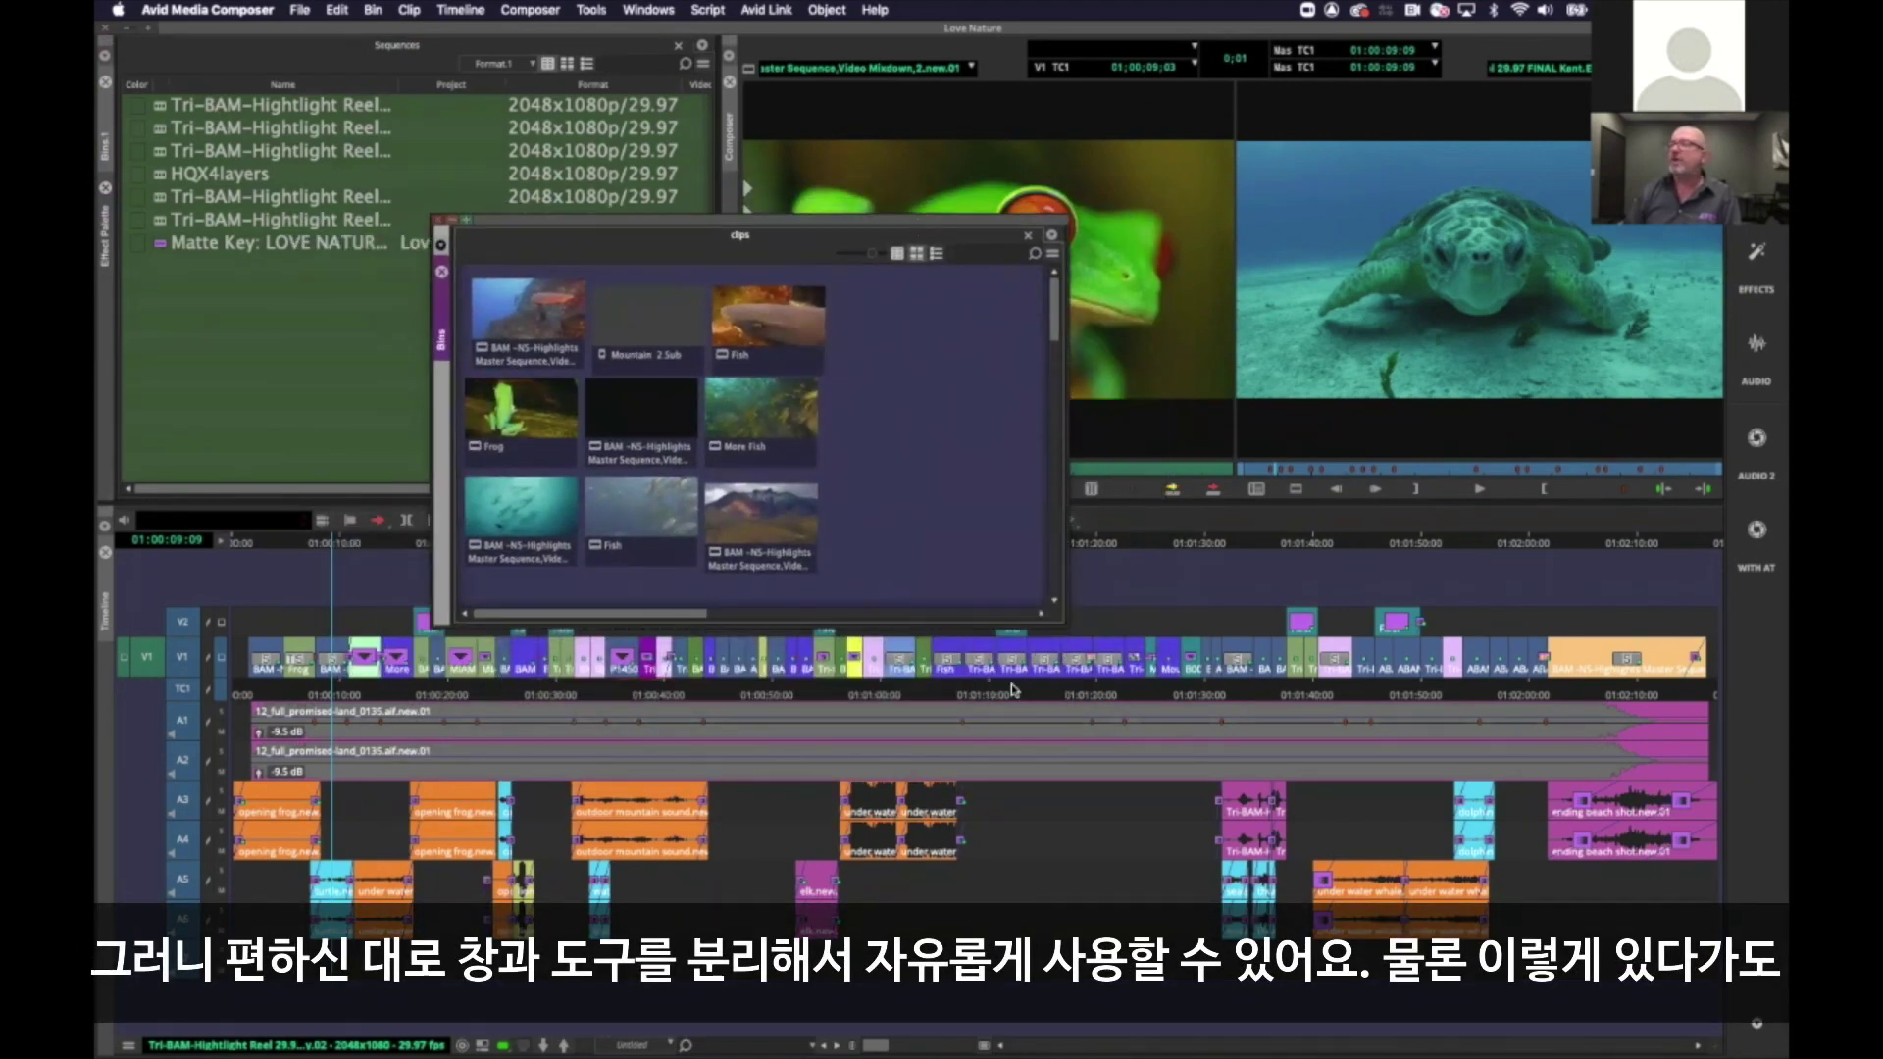
left_click_drag(1007, 622, 956, 647)
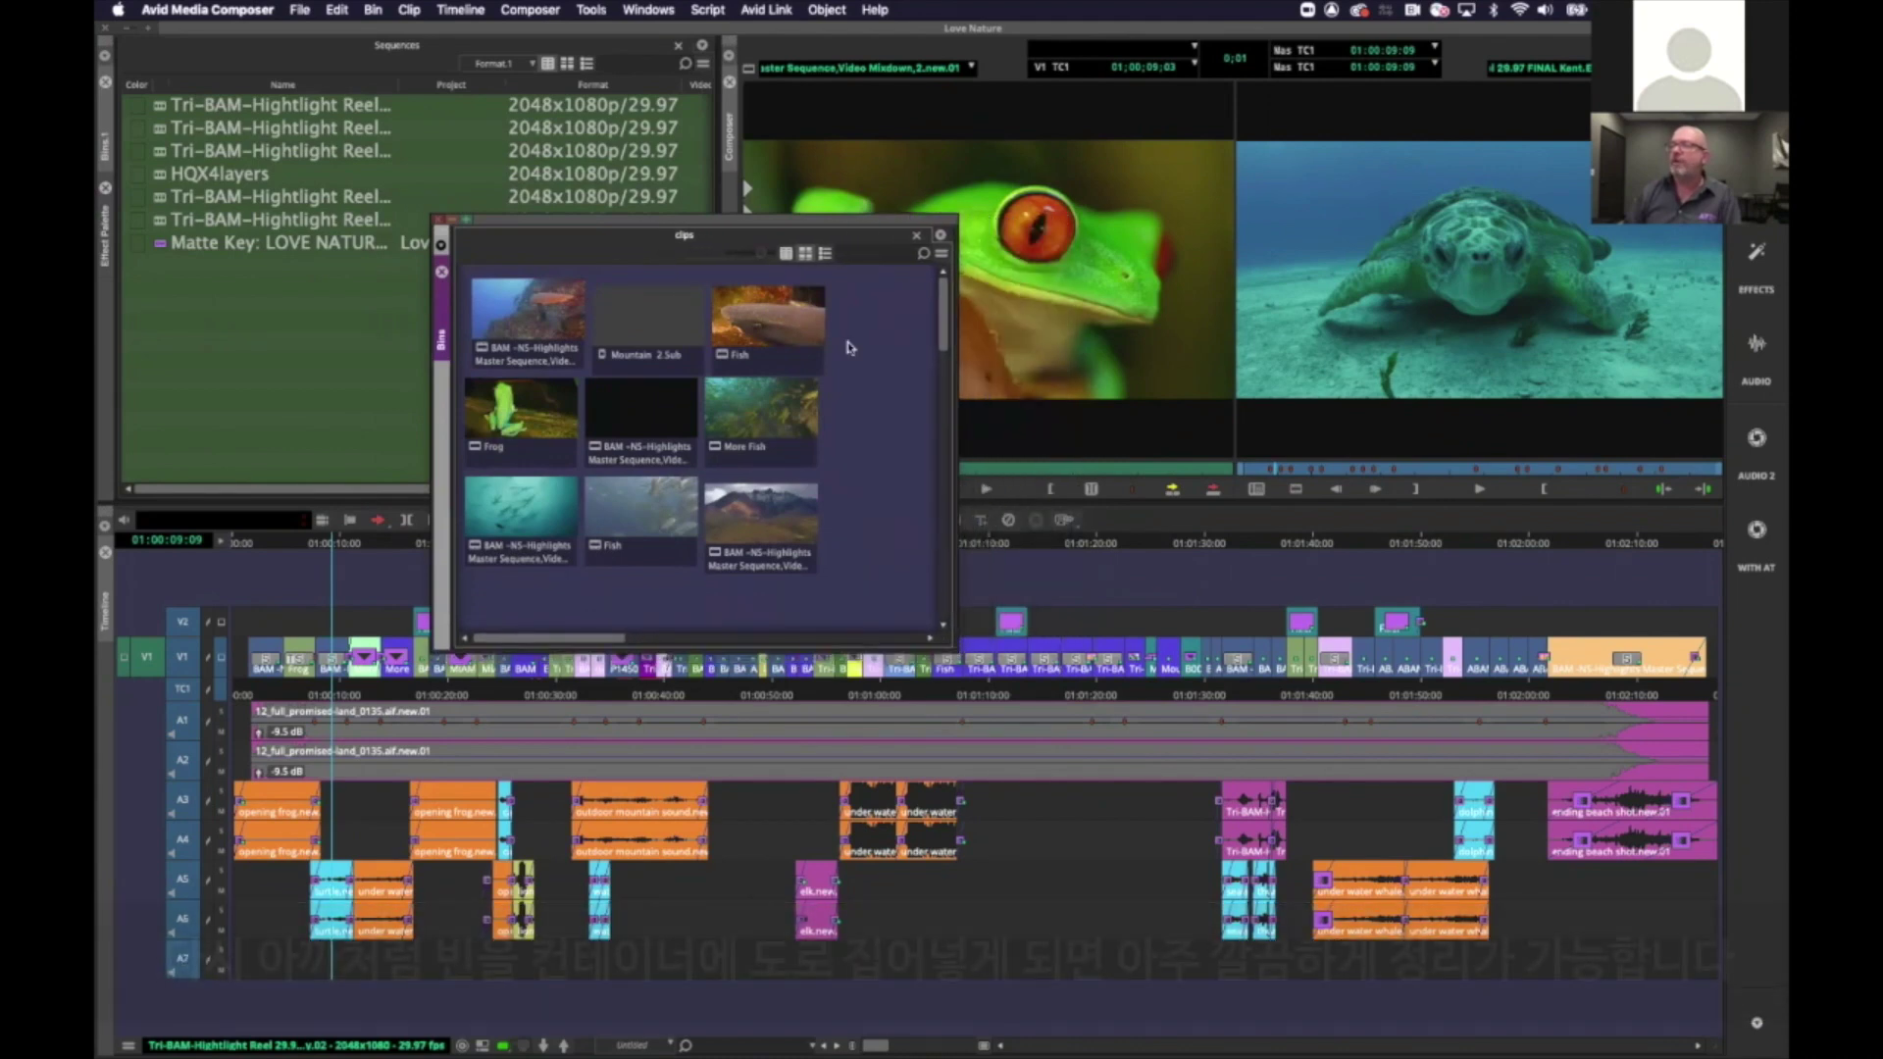
left_click_drag(843, 226, 867, 255)
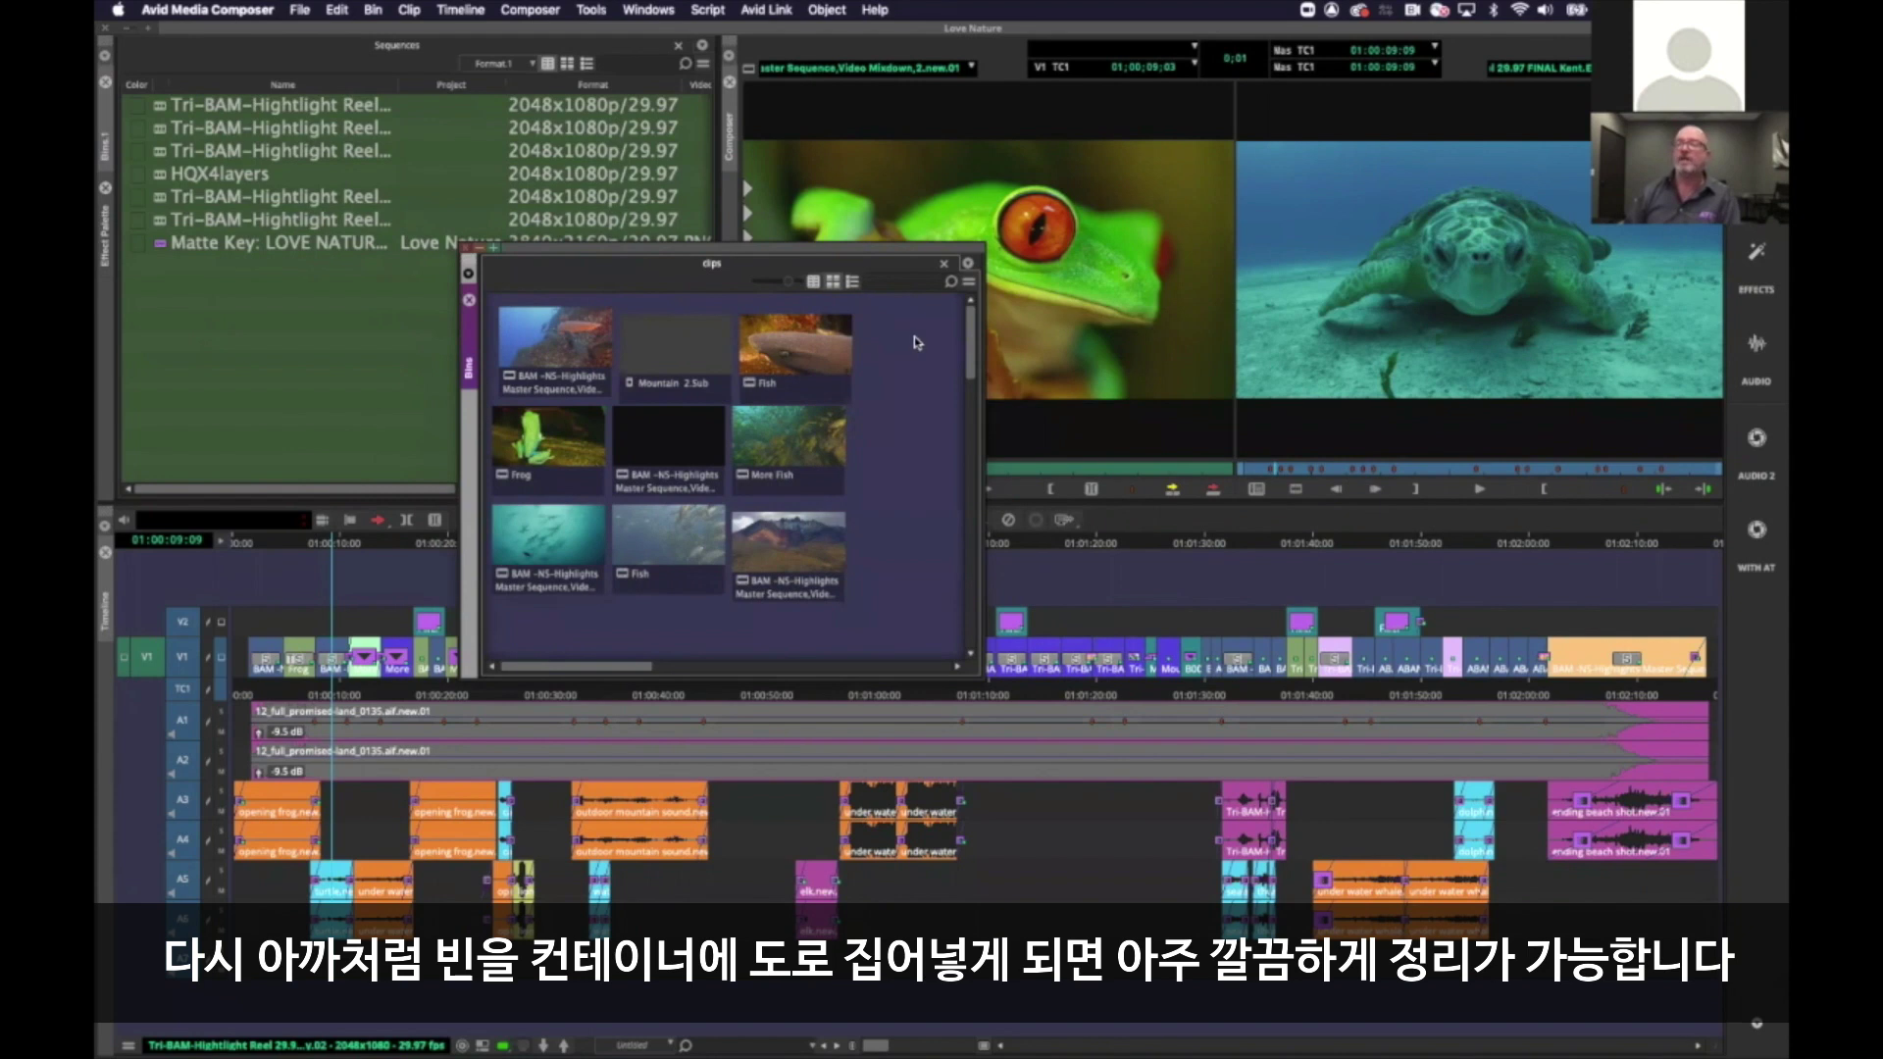
left_click_drag(687, 271, 574, 54)
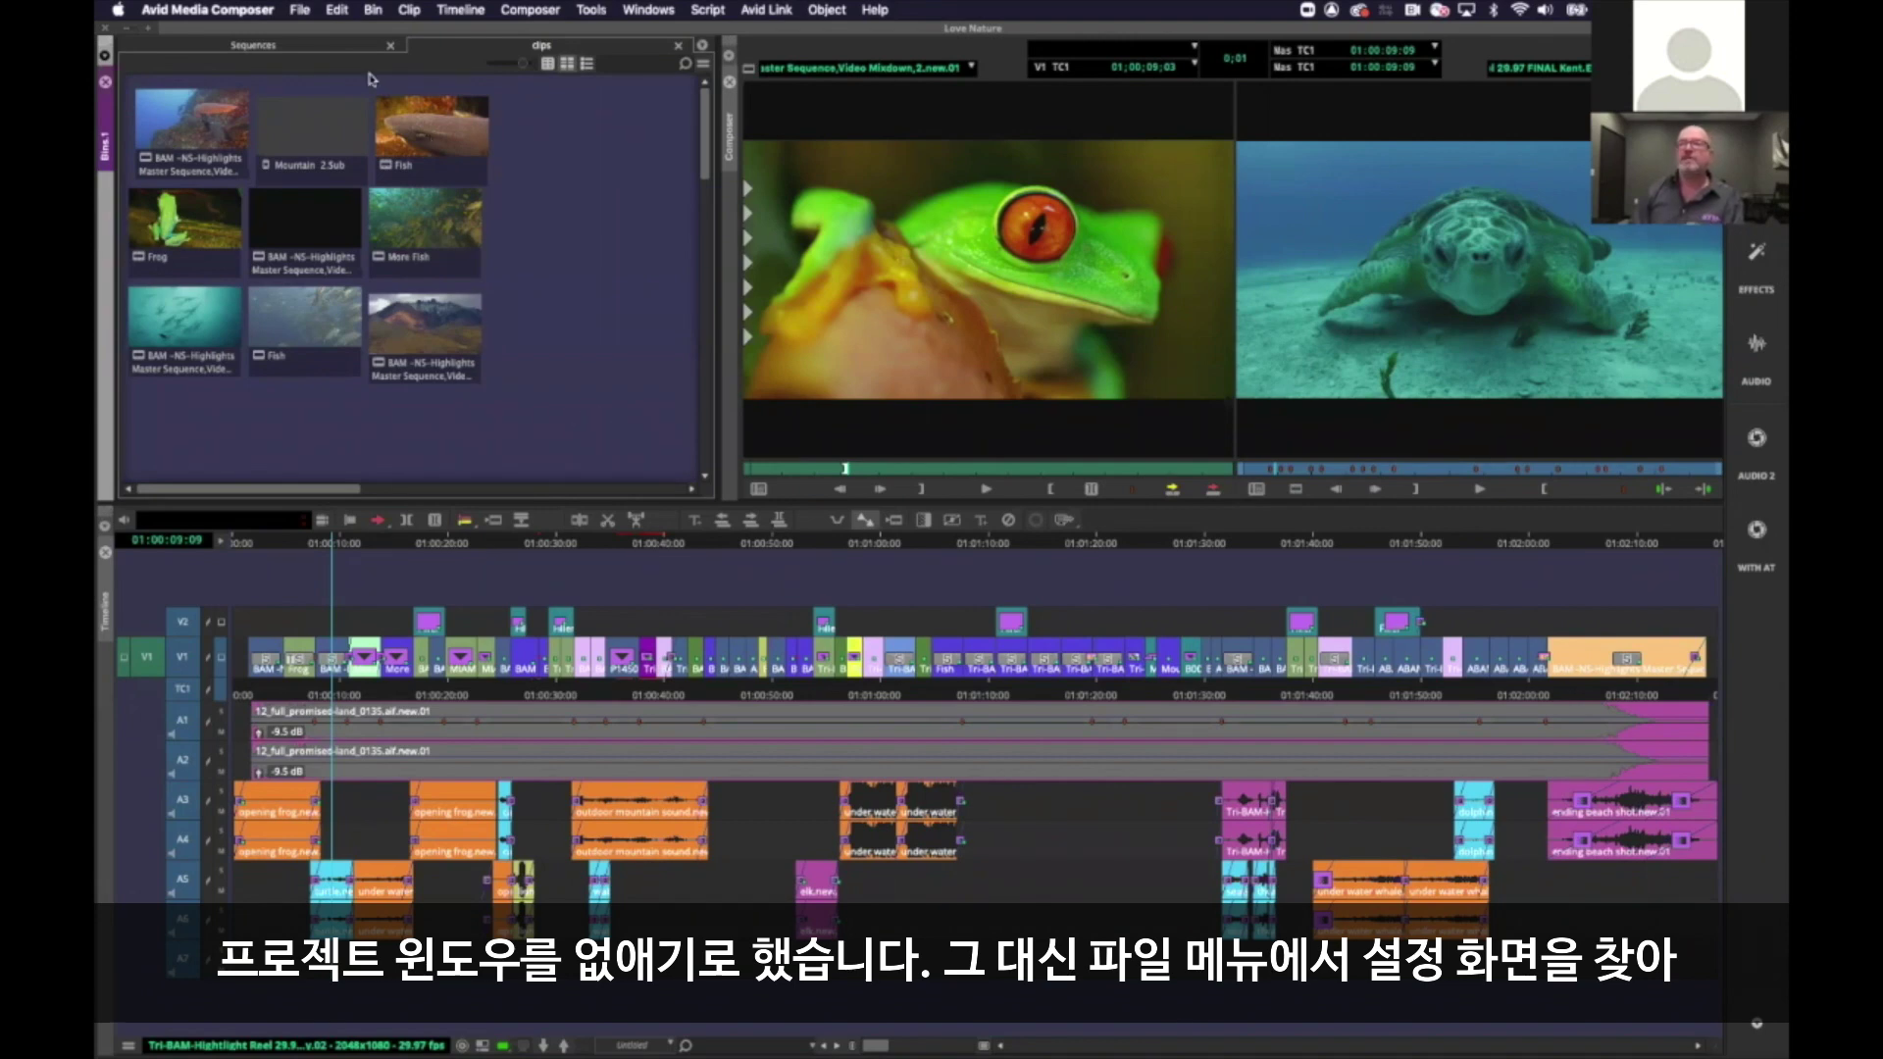
Open the Settings window on its Format page and reposition it over the workspace
left_click(298, 12)
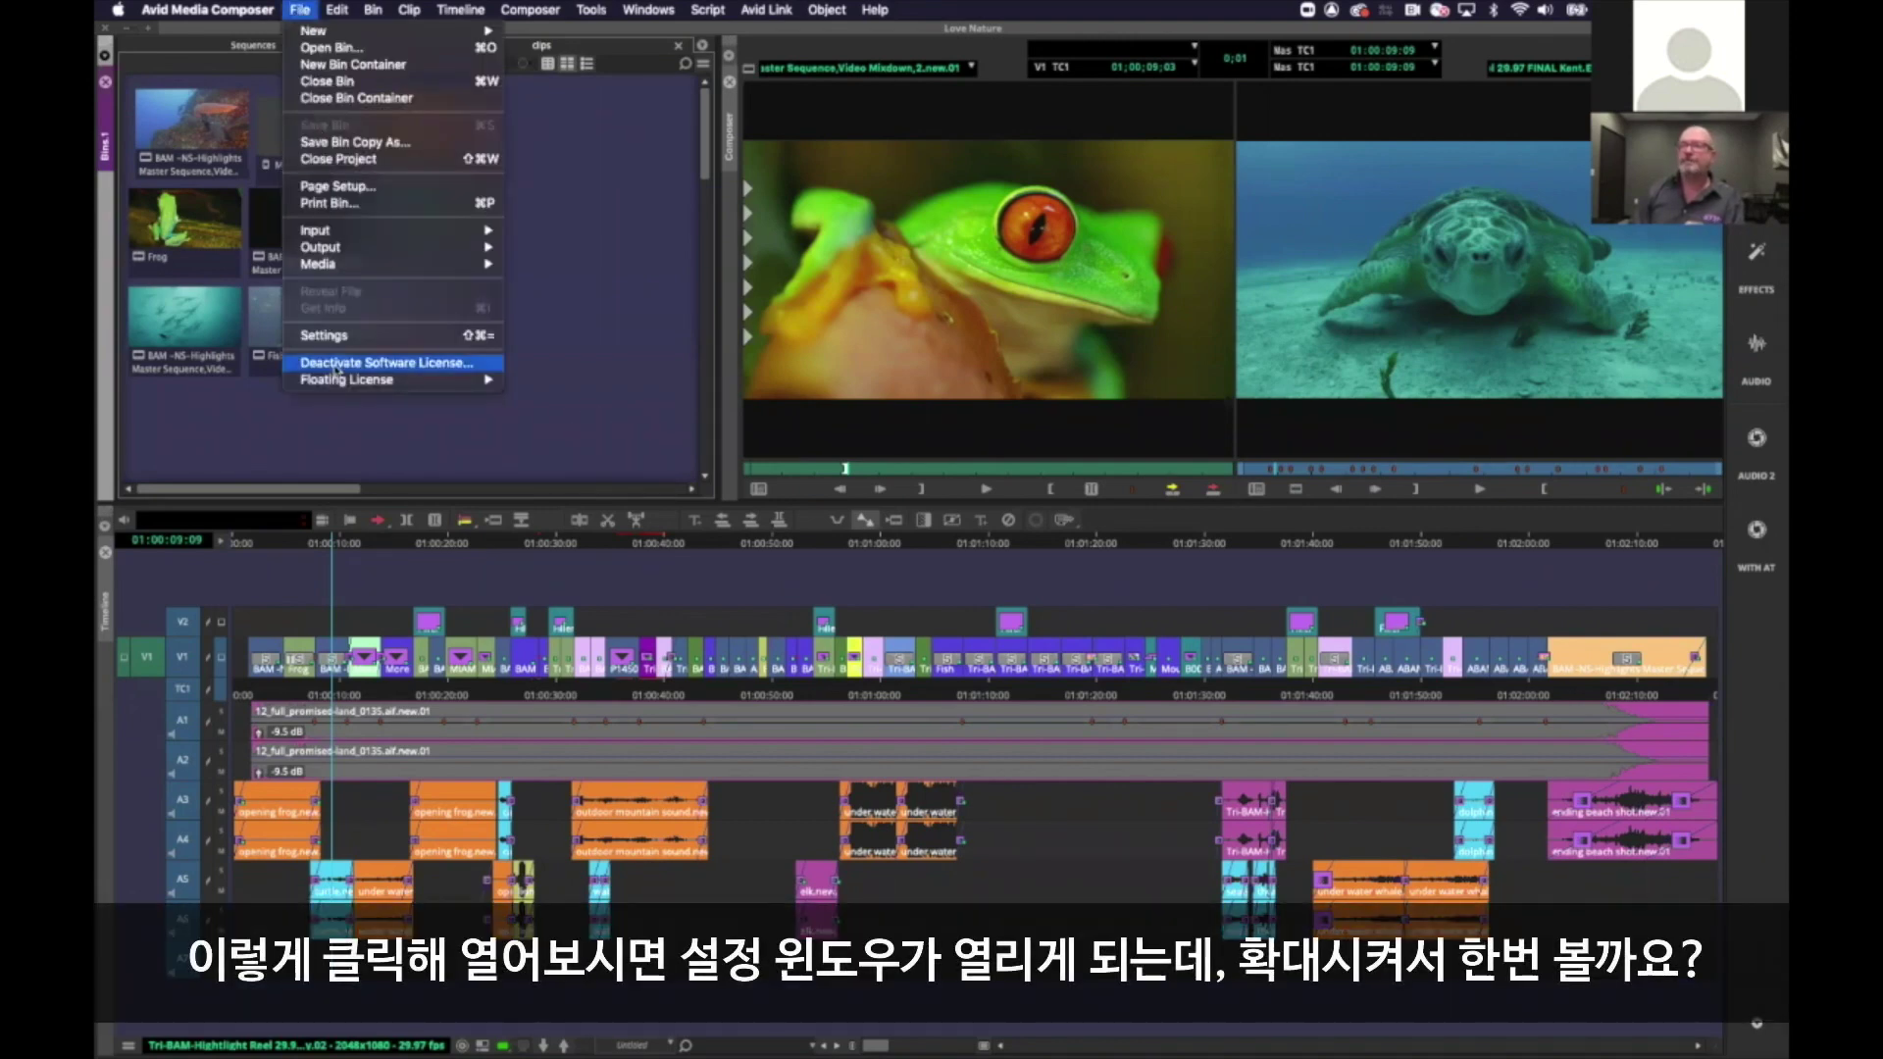
left_click(323, 336)
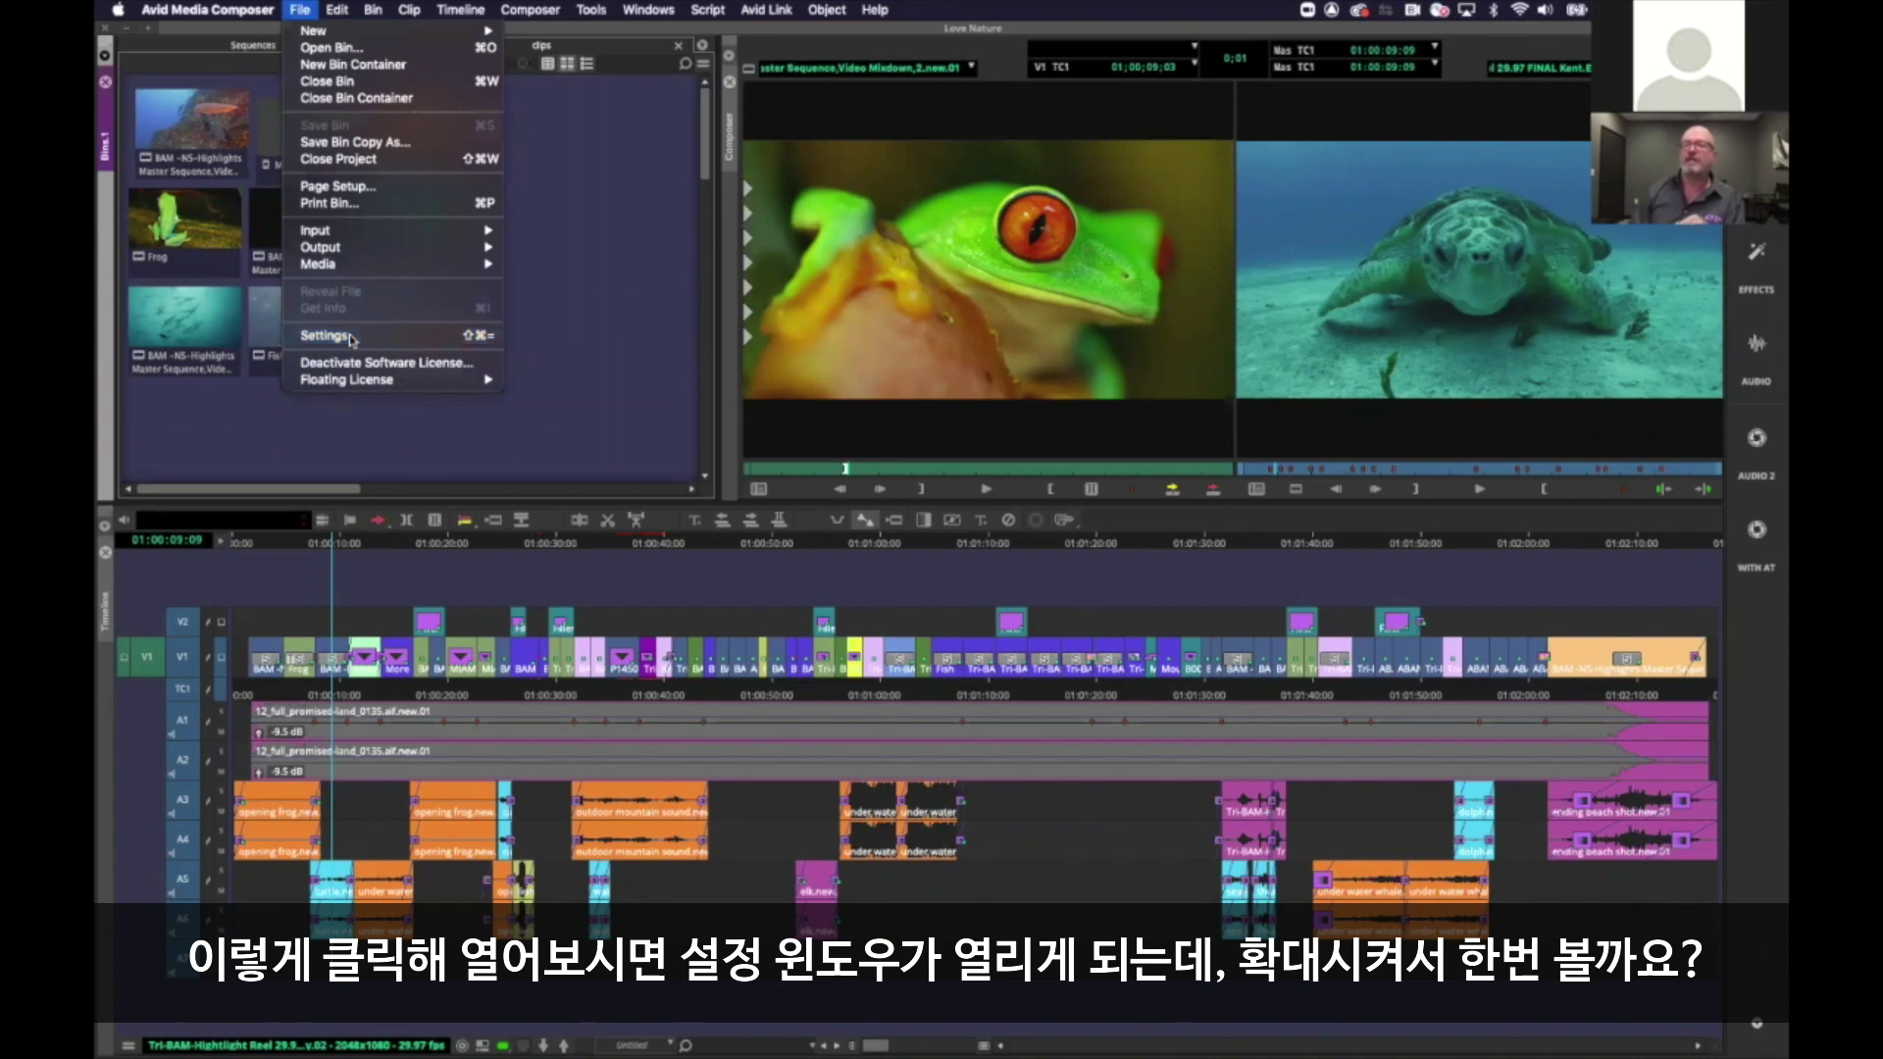
left_click_drag(883, 258, 782, 229)
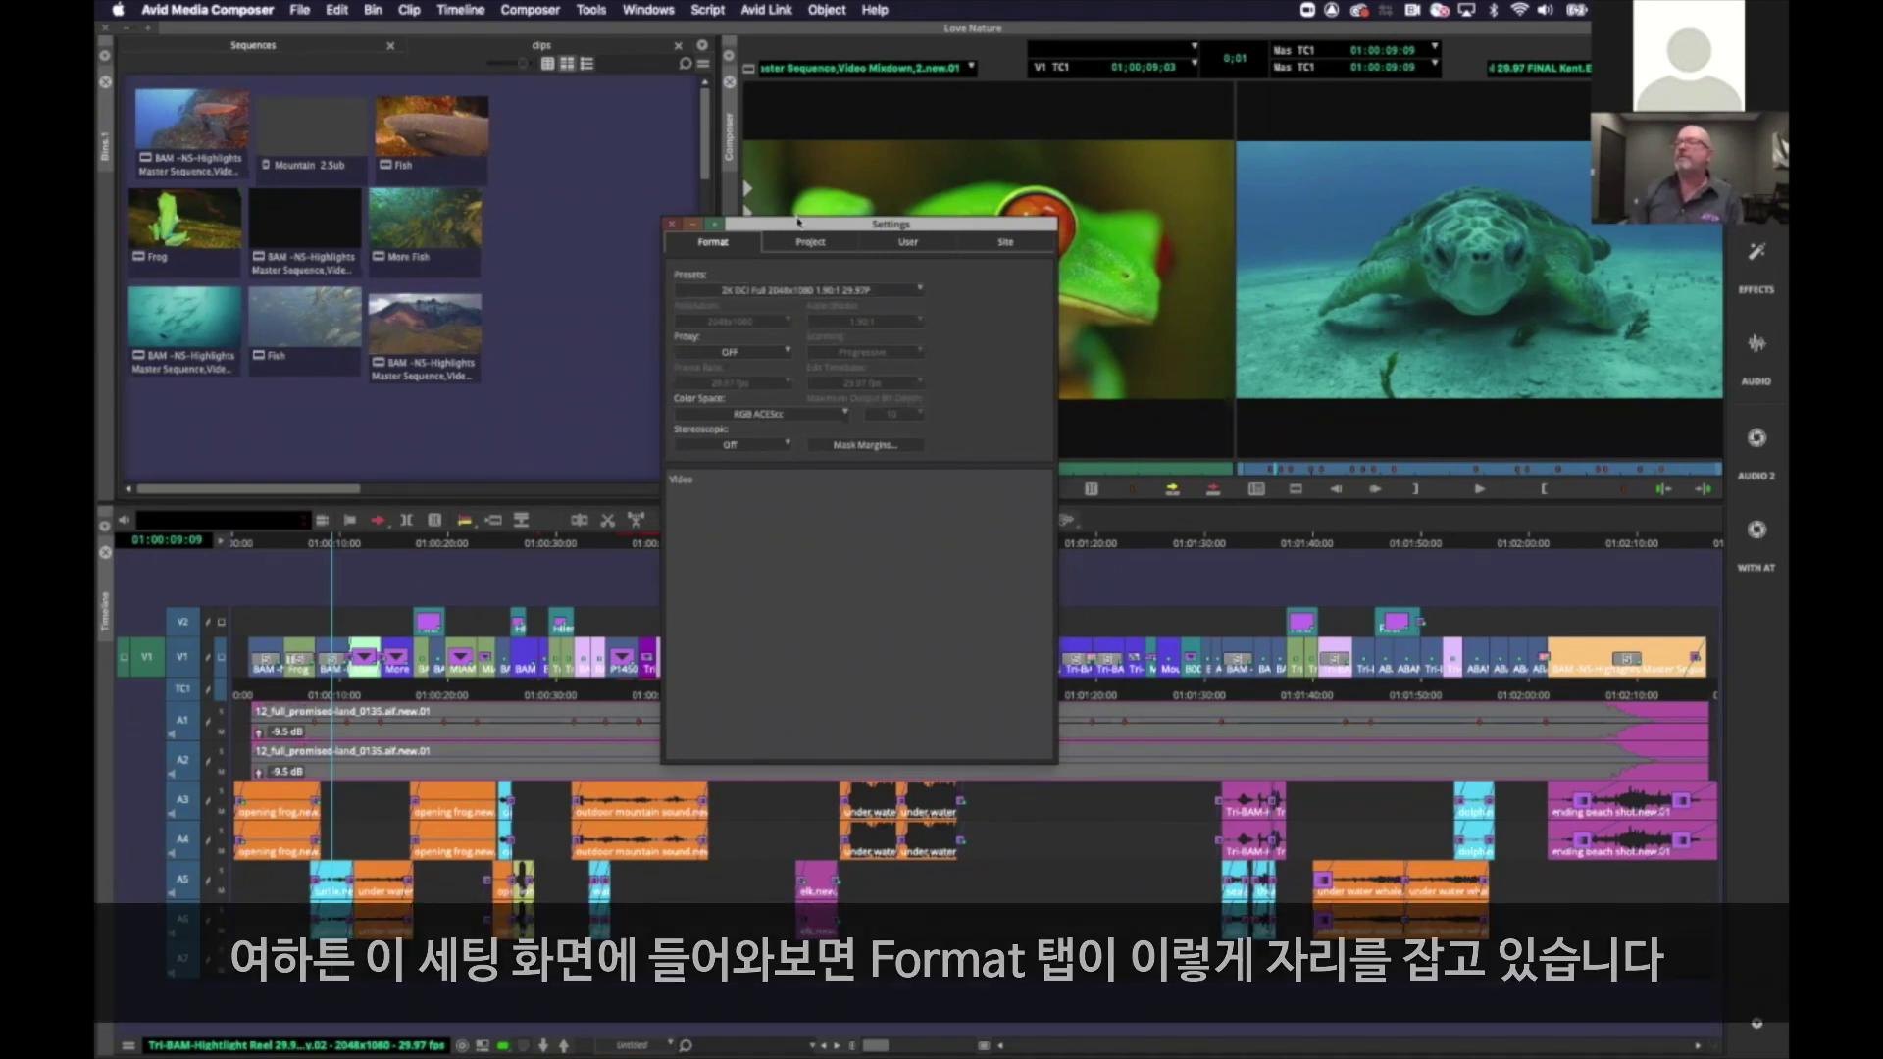
left_click_drag(797, 224, 871, 210)
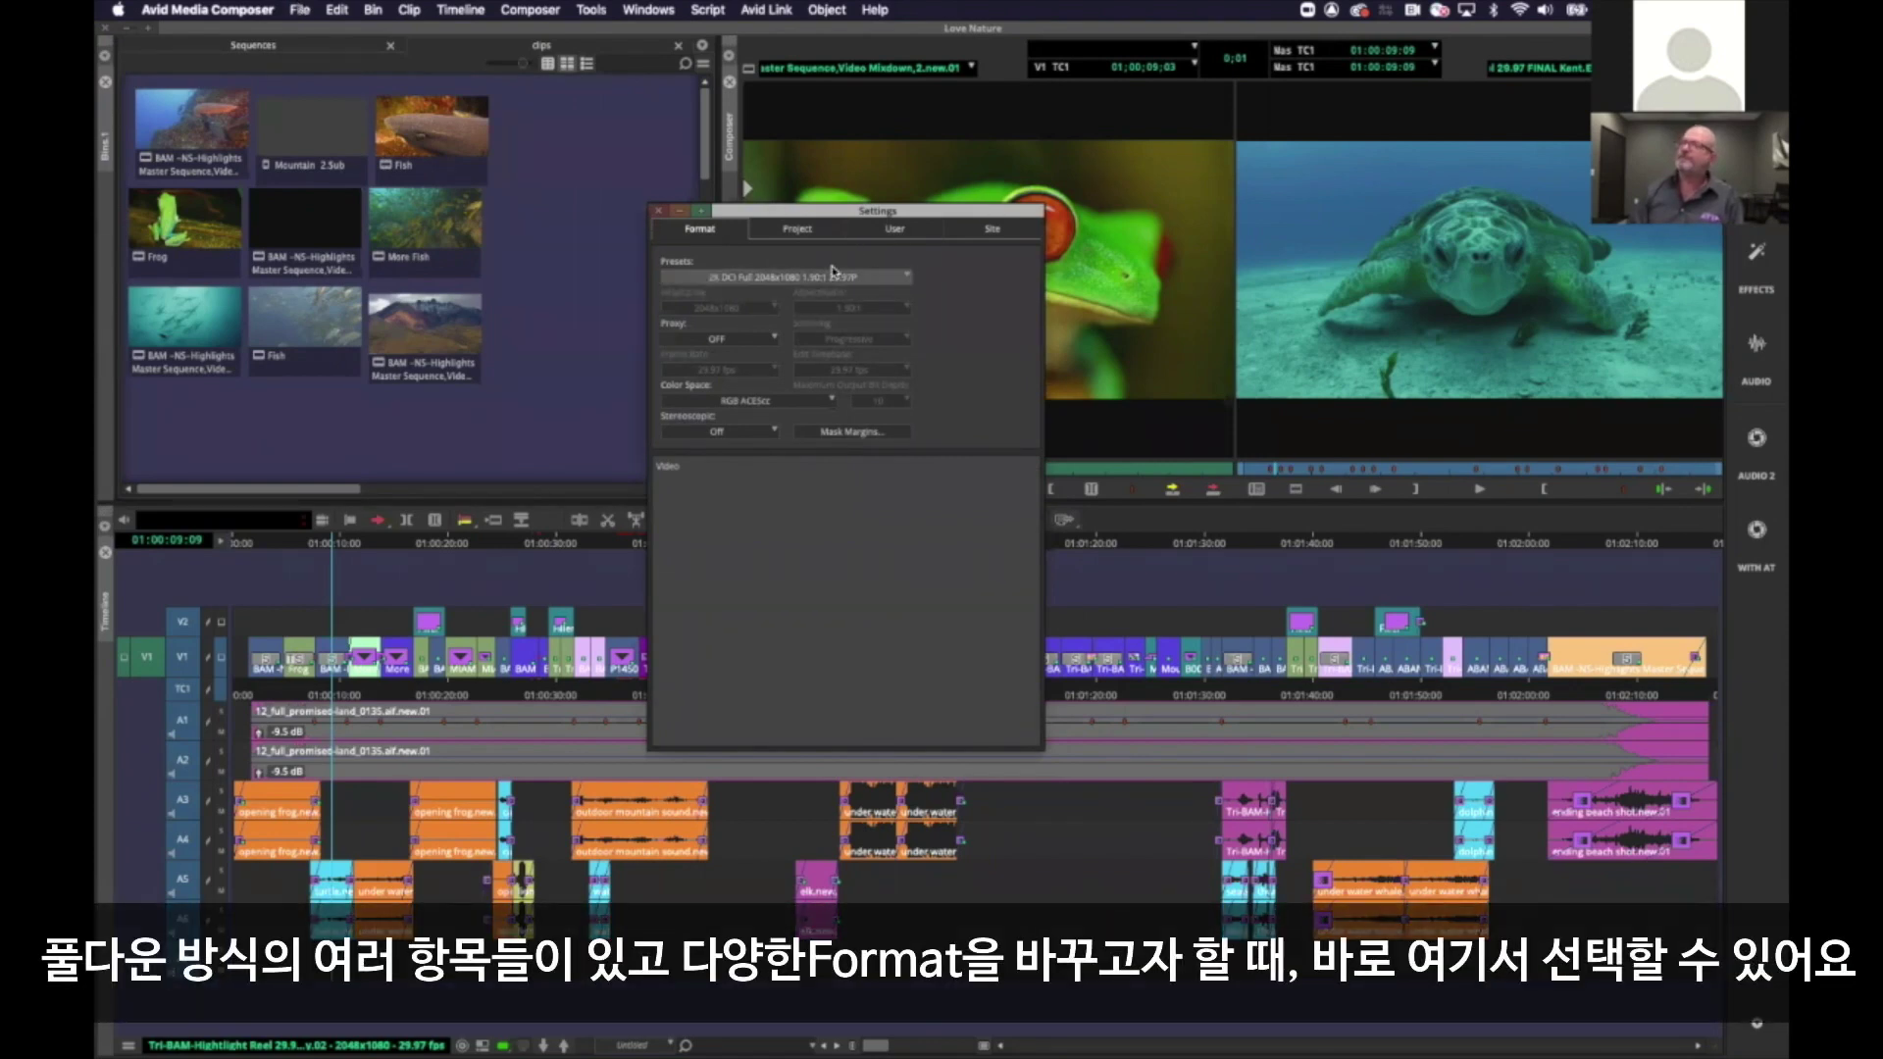
Inspect the format presets, including the 16K options, and the color space choices, keeping RGB ACEScc selected
left_click(771, 279)
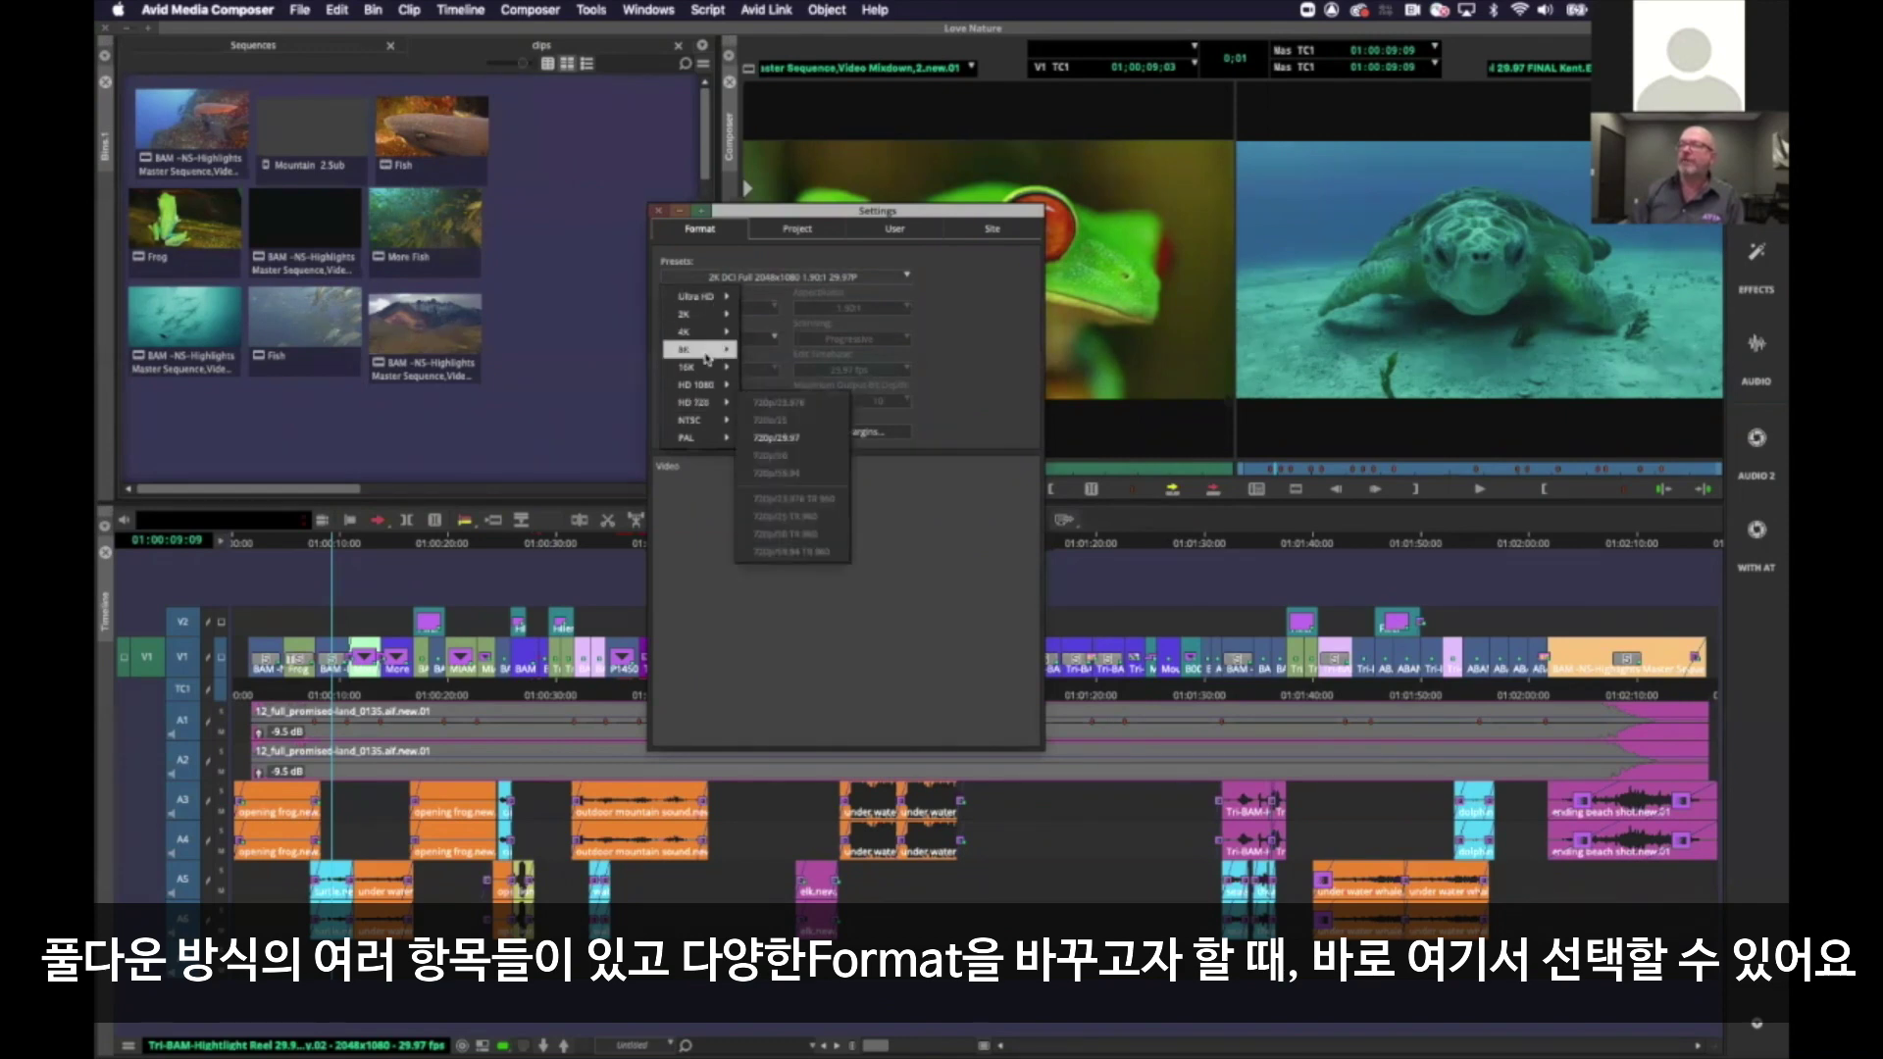
mouse_move(702, 373)
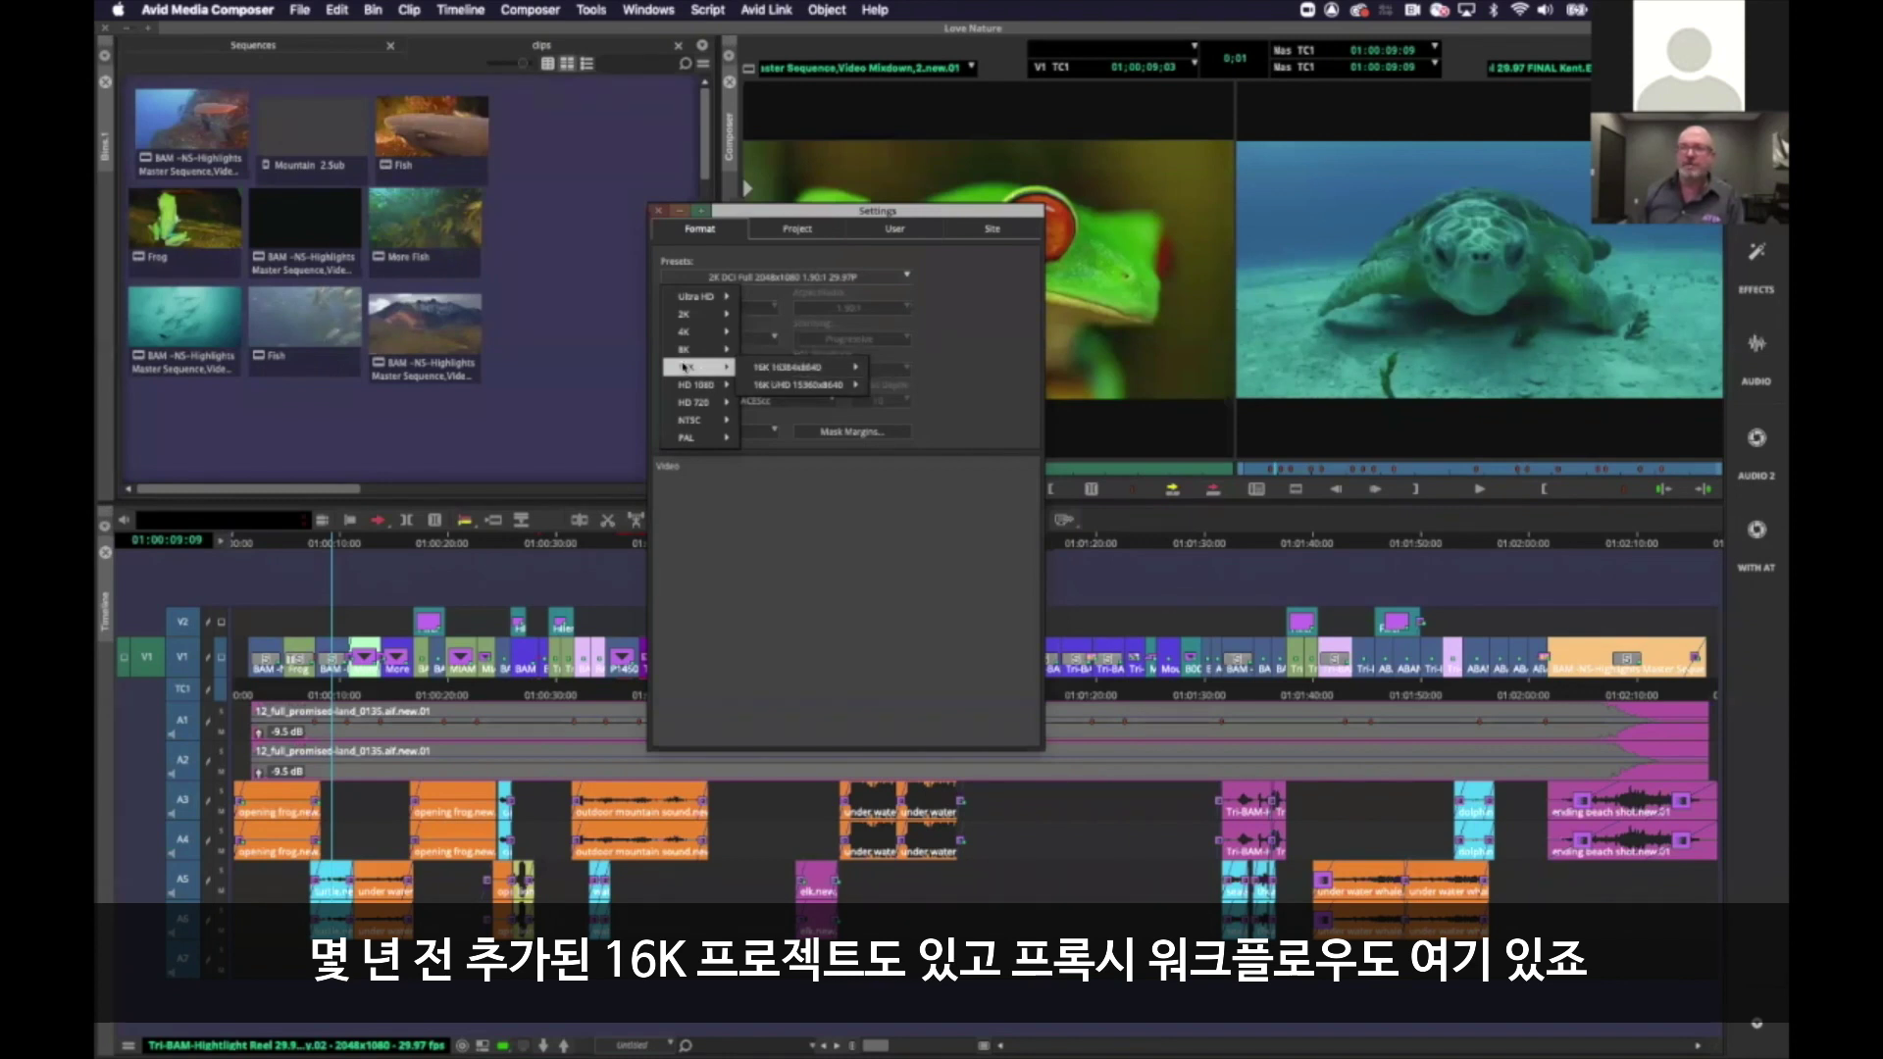
left_click(862, 517)
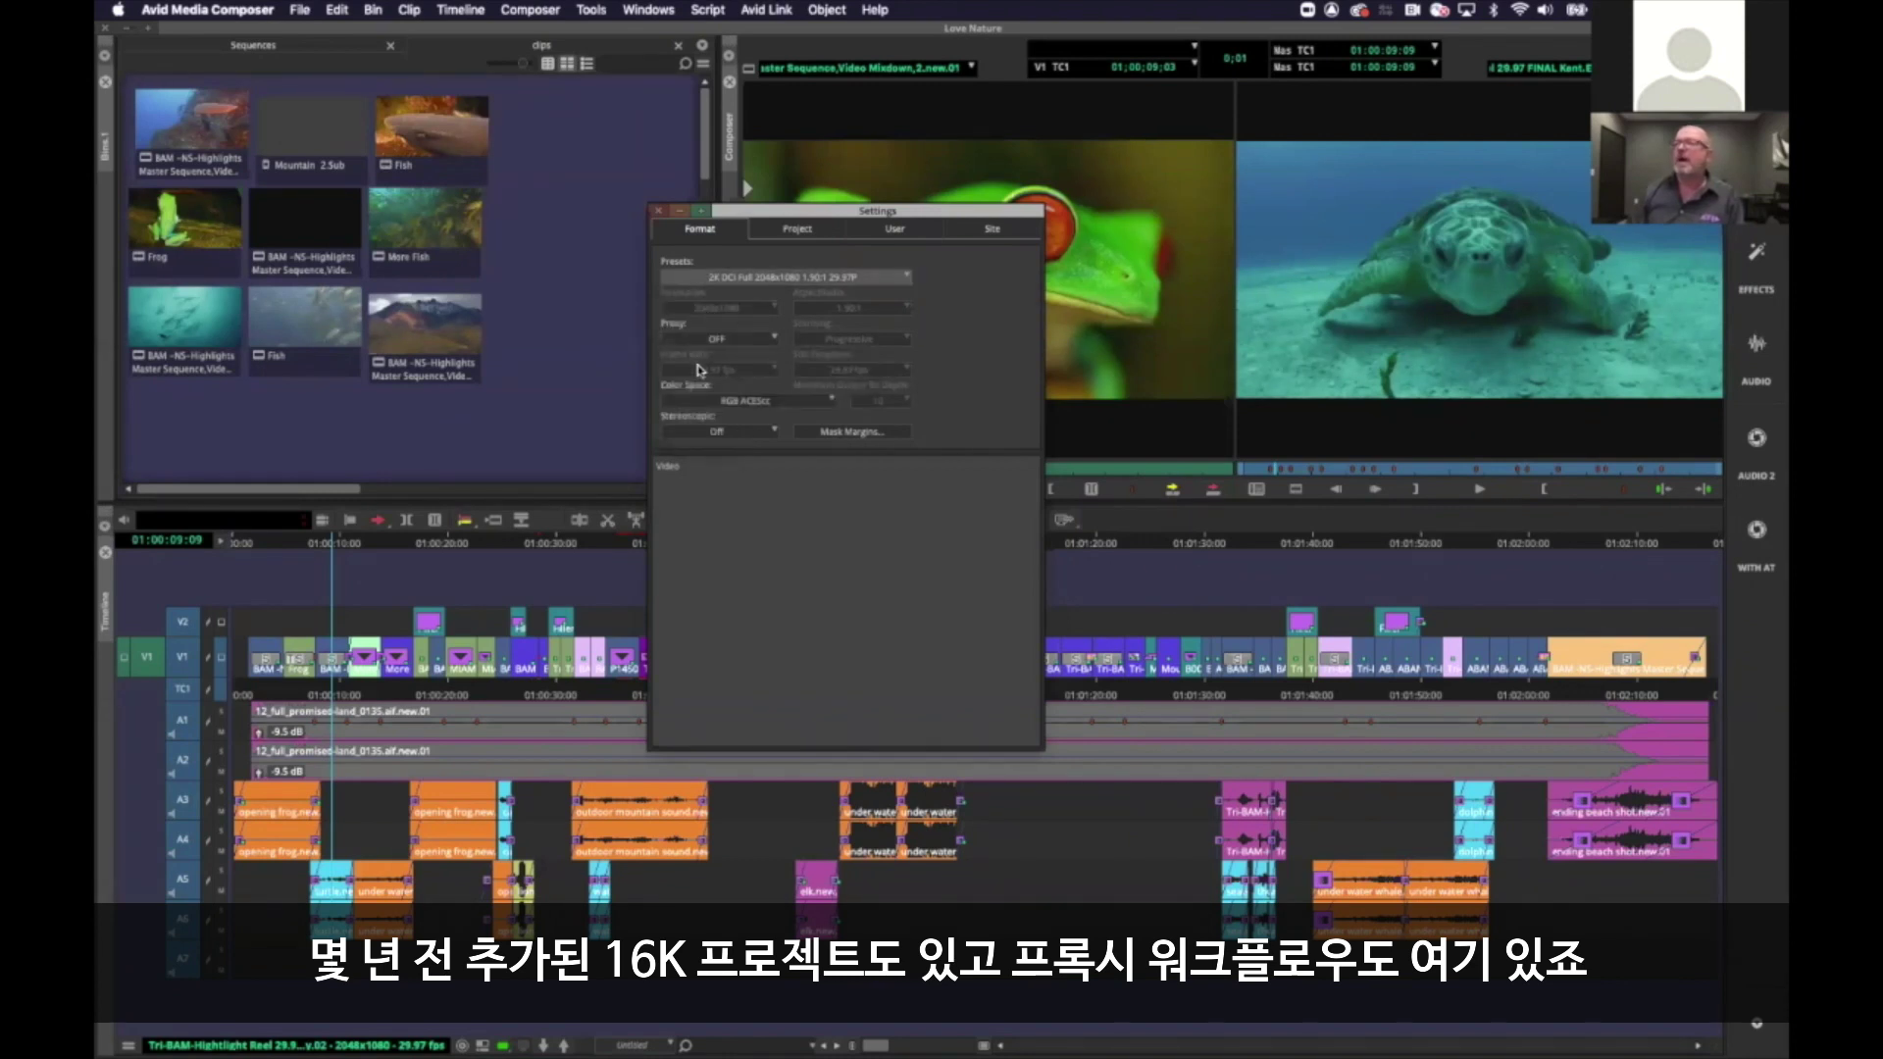
left_click(746, 401)
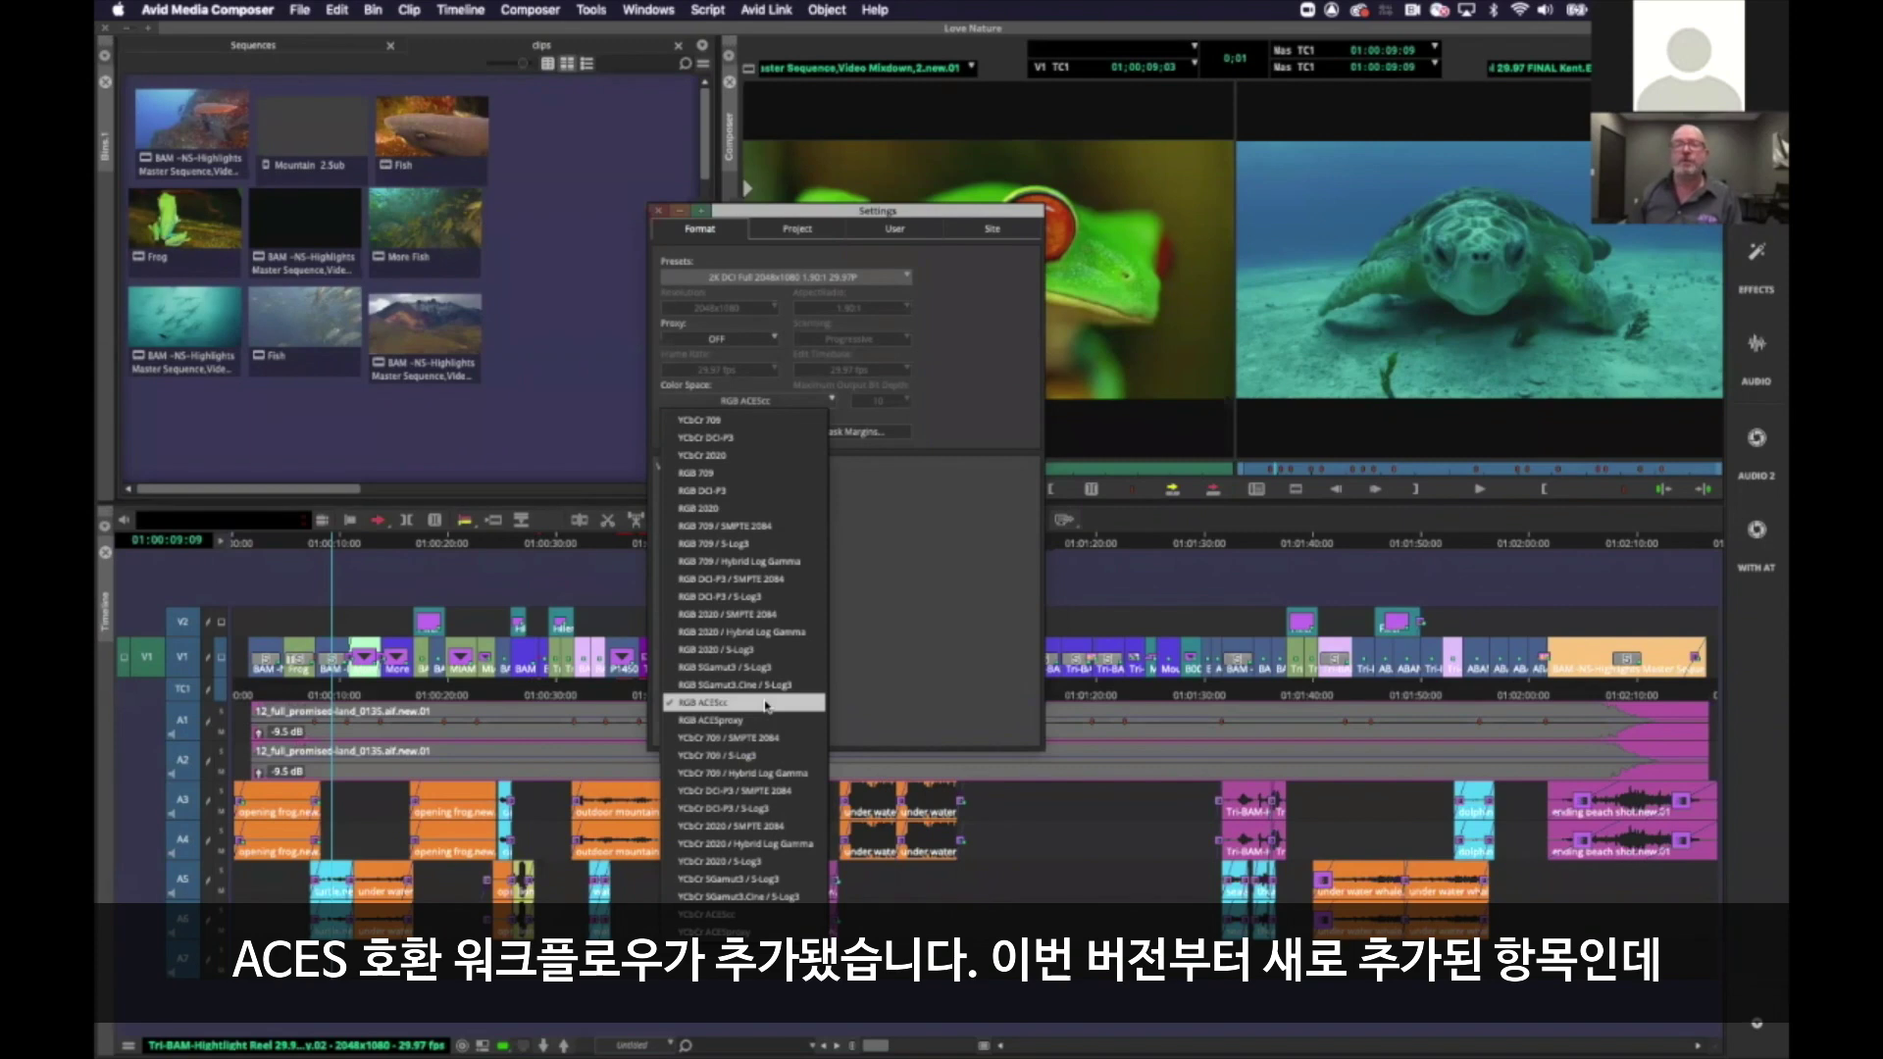
left_click(766, 705)
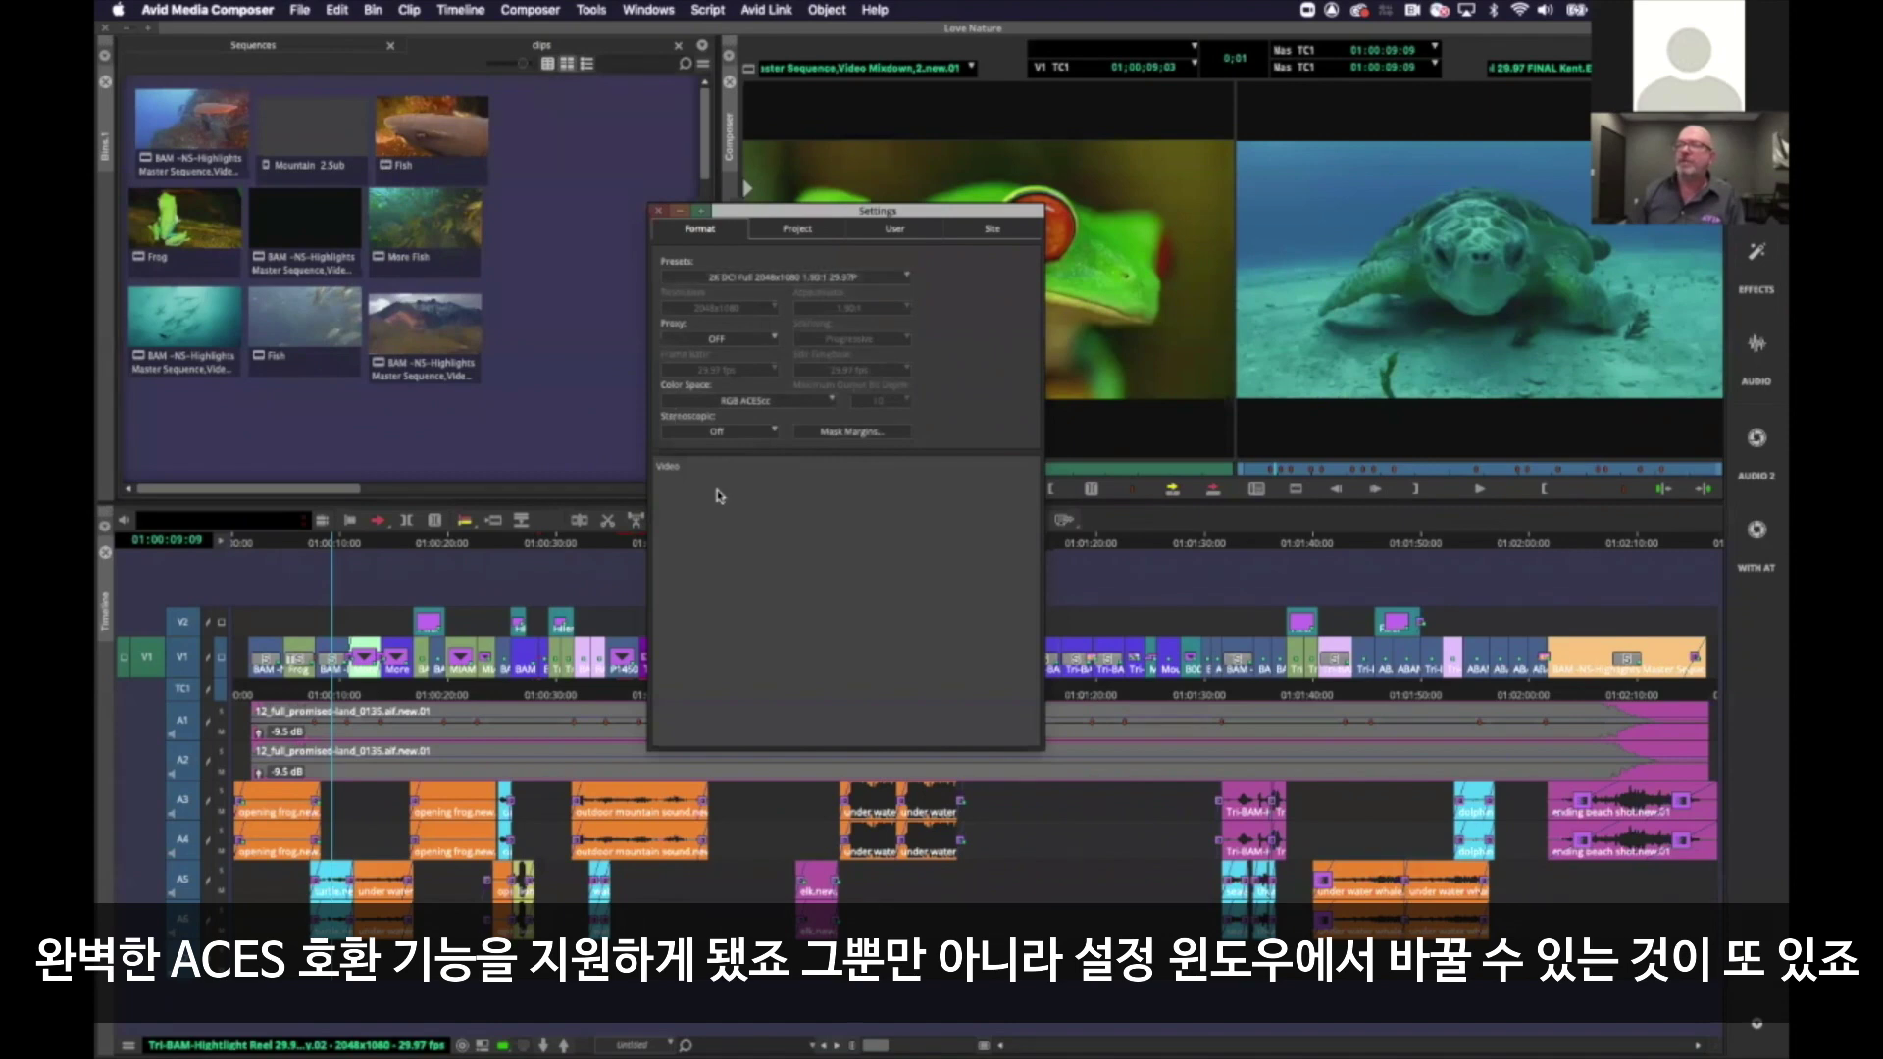
Look through the Project, User and Site settings lists and compare what each category contains
left_click(799, 231)
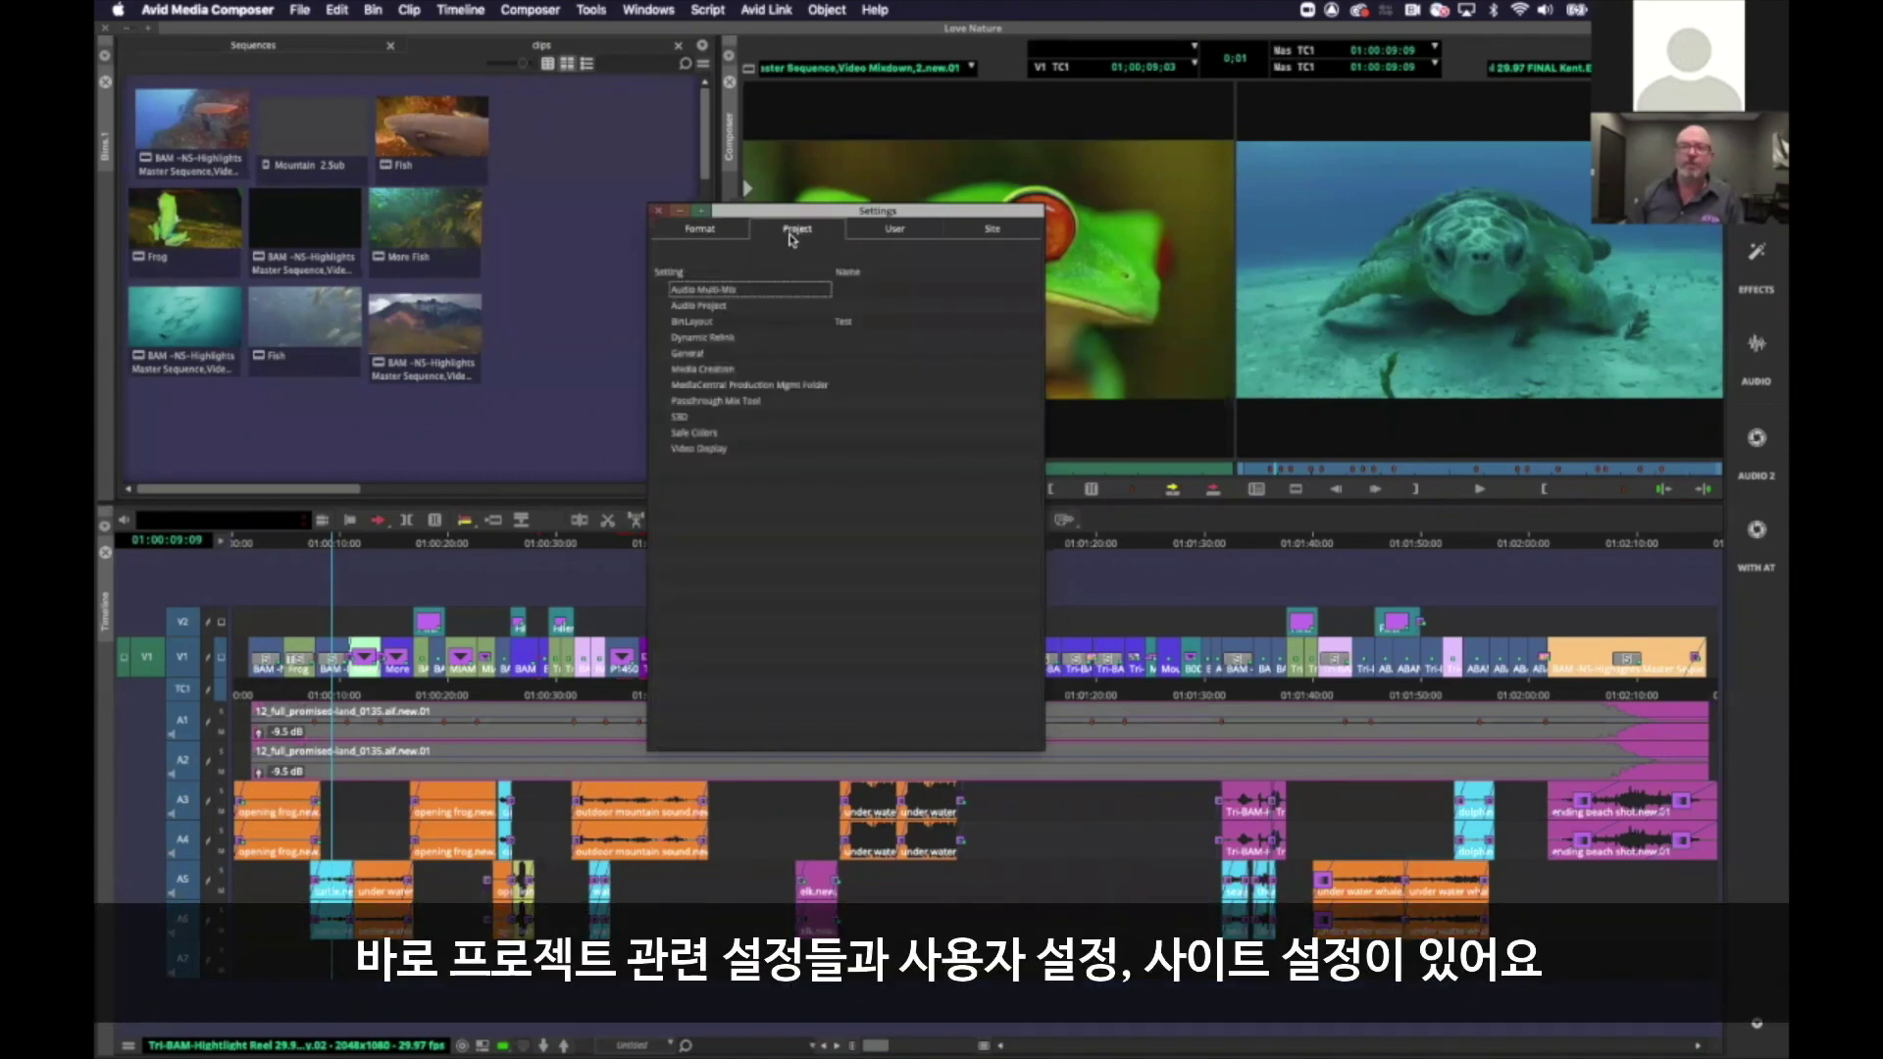
left_click(894, 231)
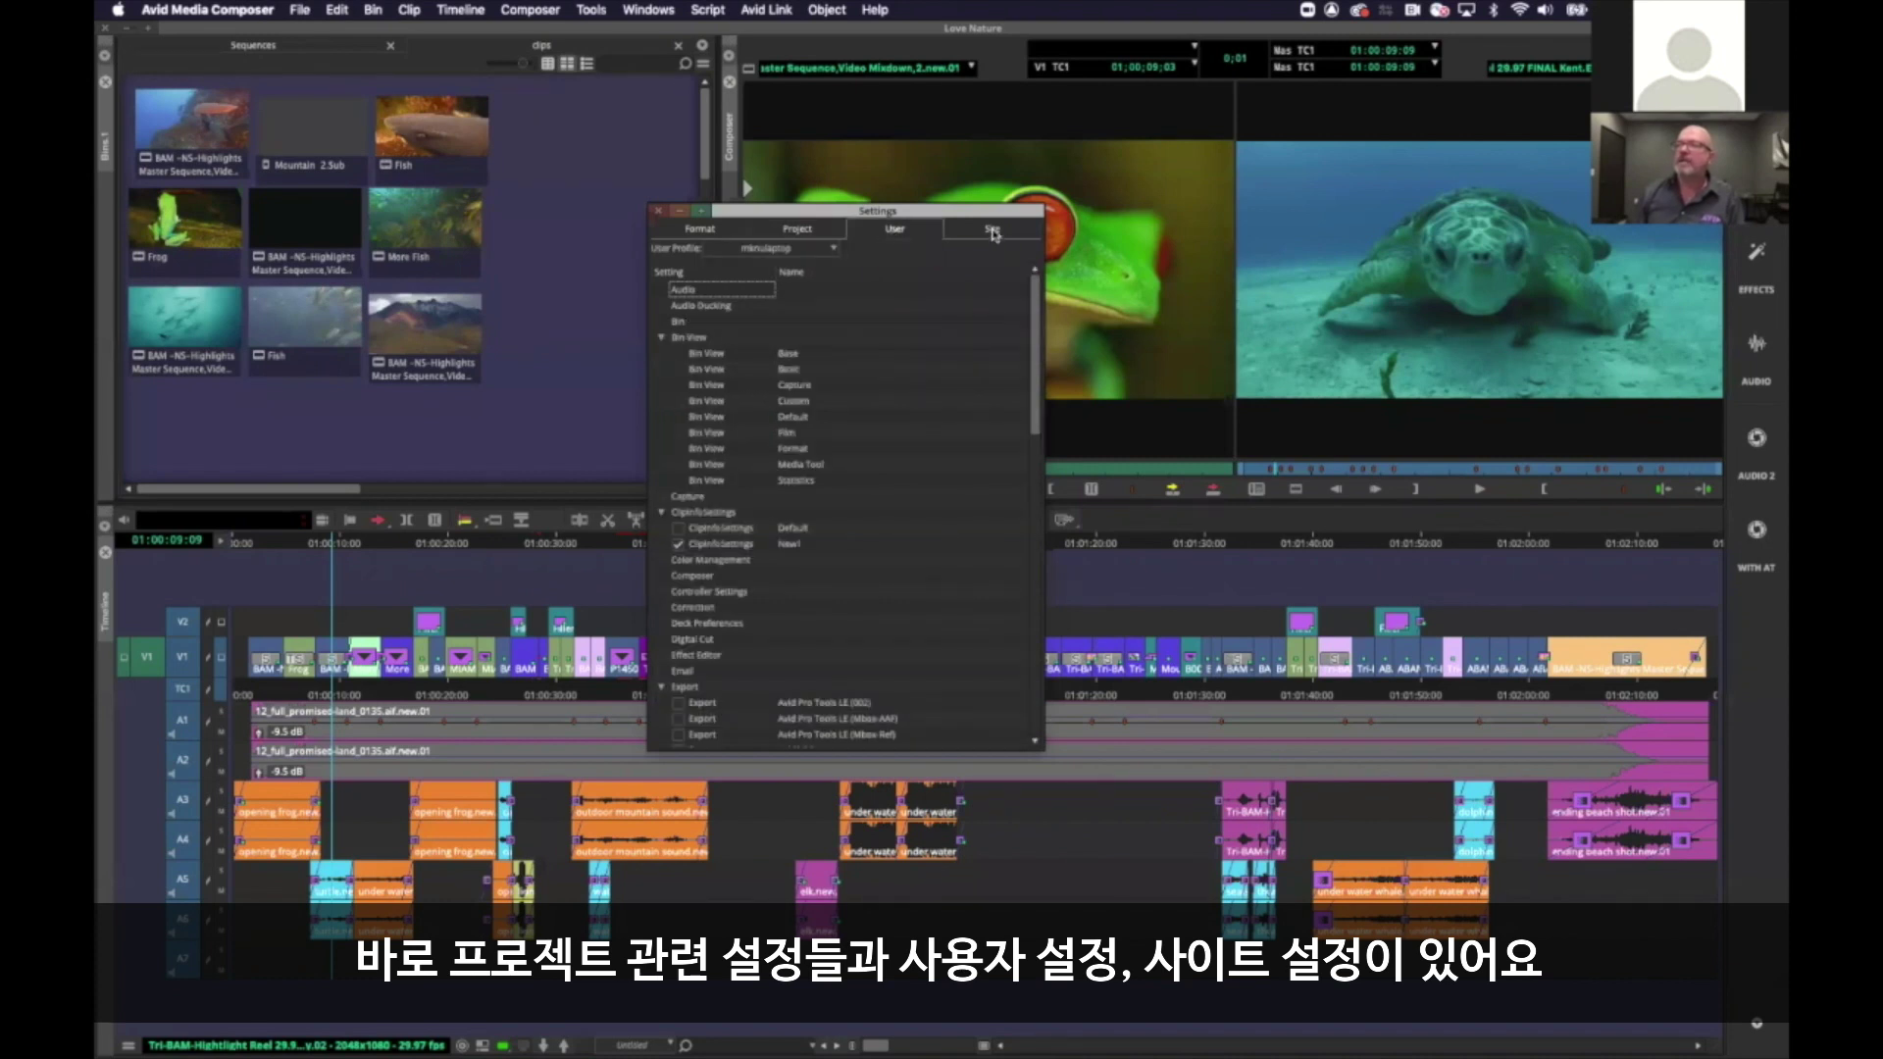
left_click(994, 232)
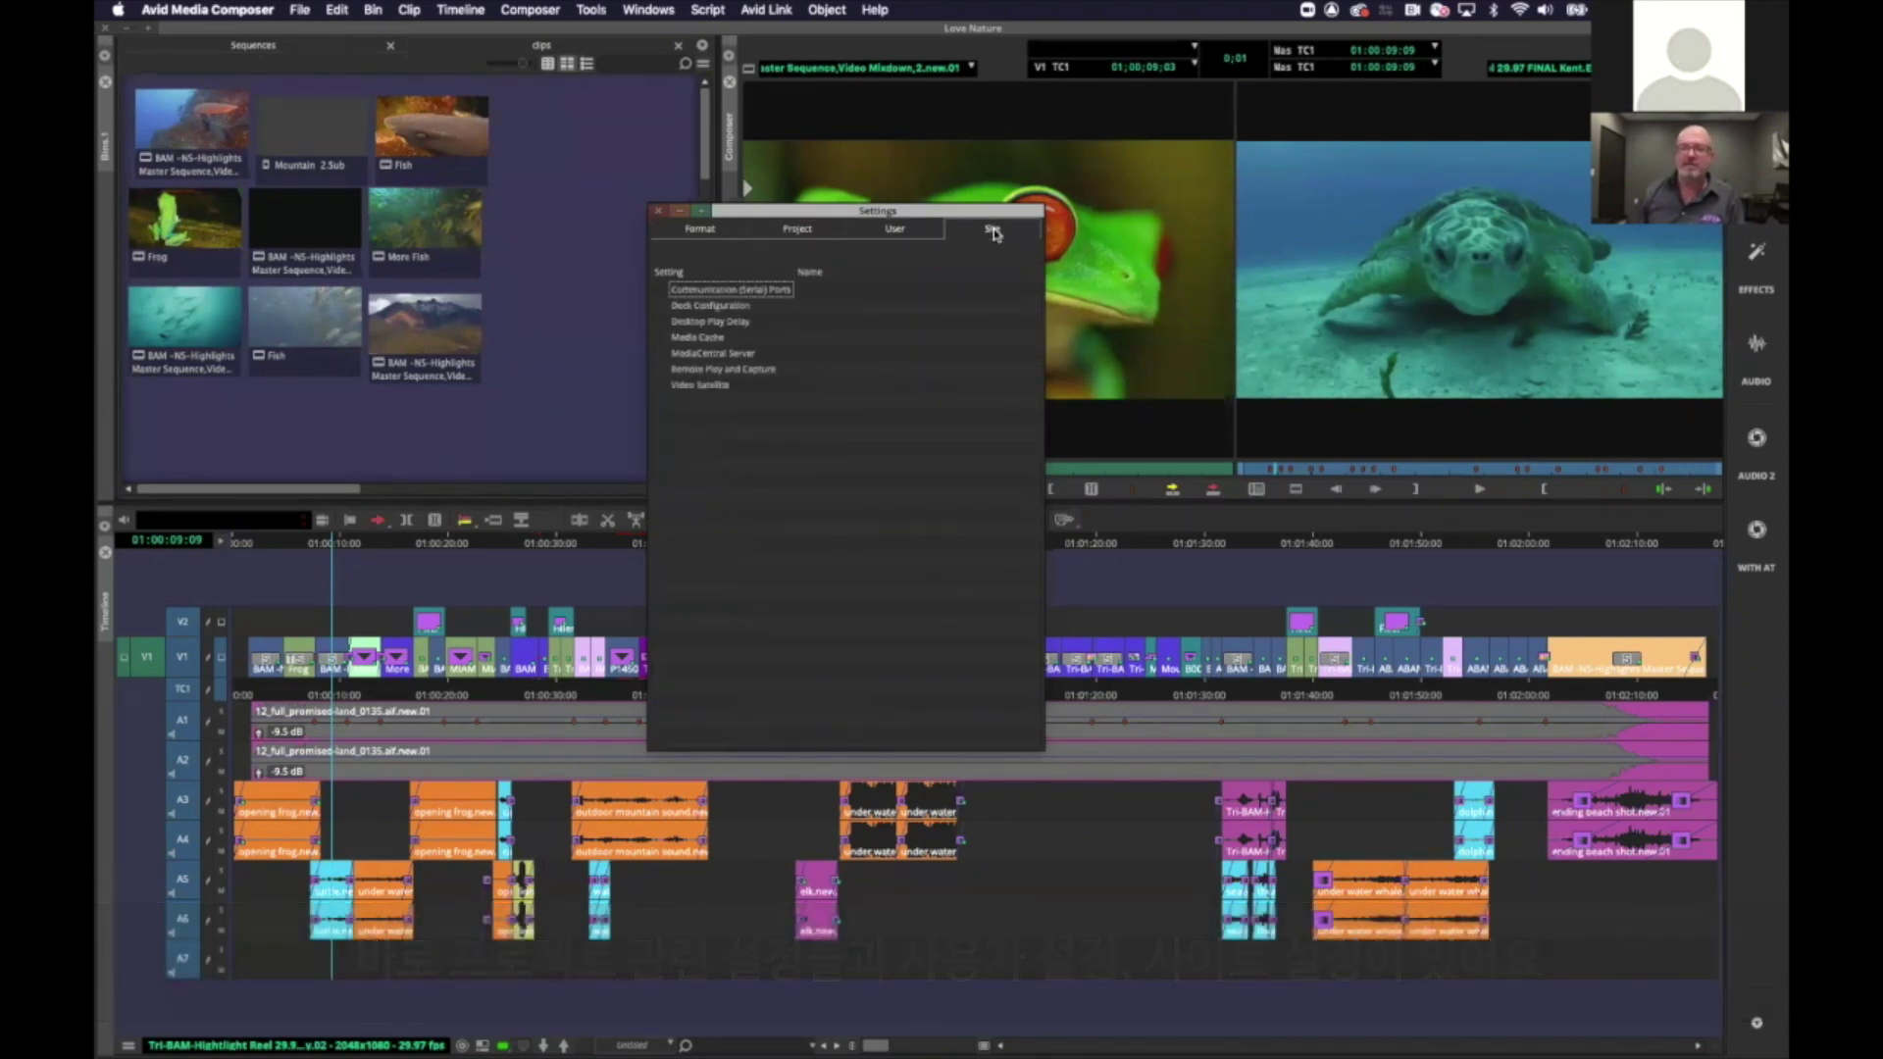
left_click(895, 231)
left_click(797, 231)
left_click(894, 232)
left_click(993, 231)
left_click(897, 231)
left_click(829, 232)
left_click(892, 236)
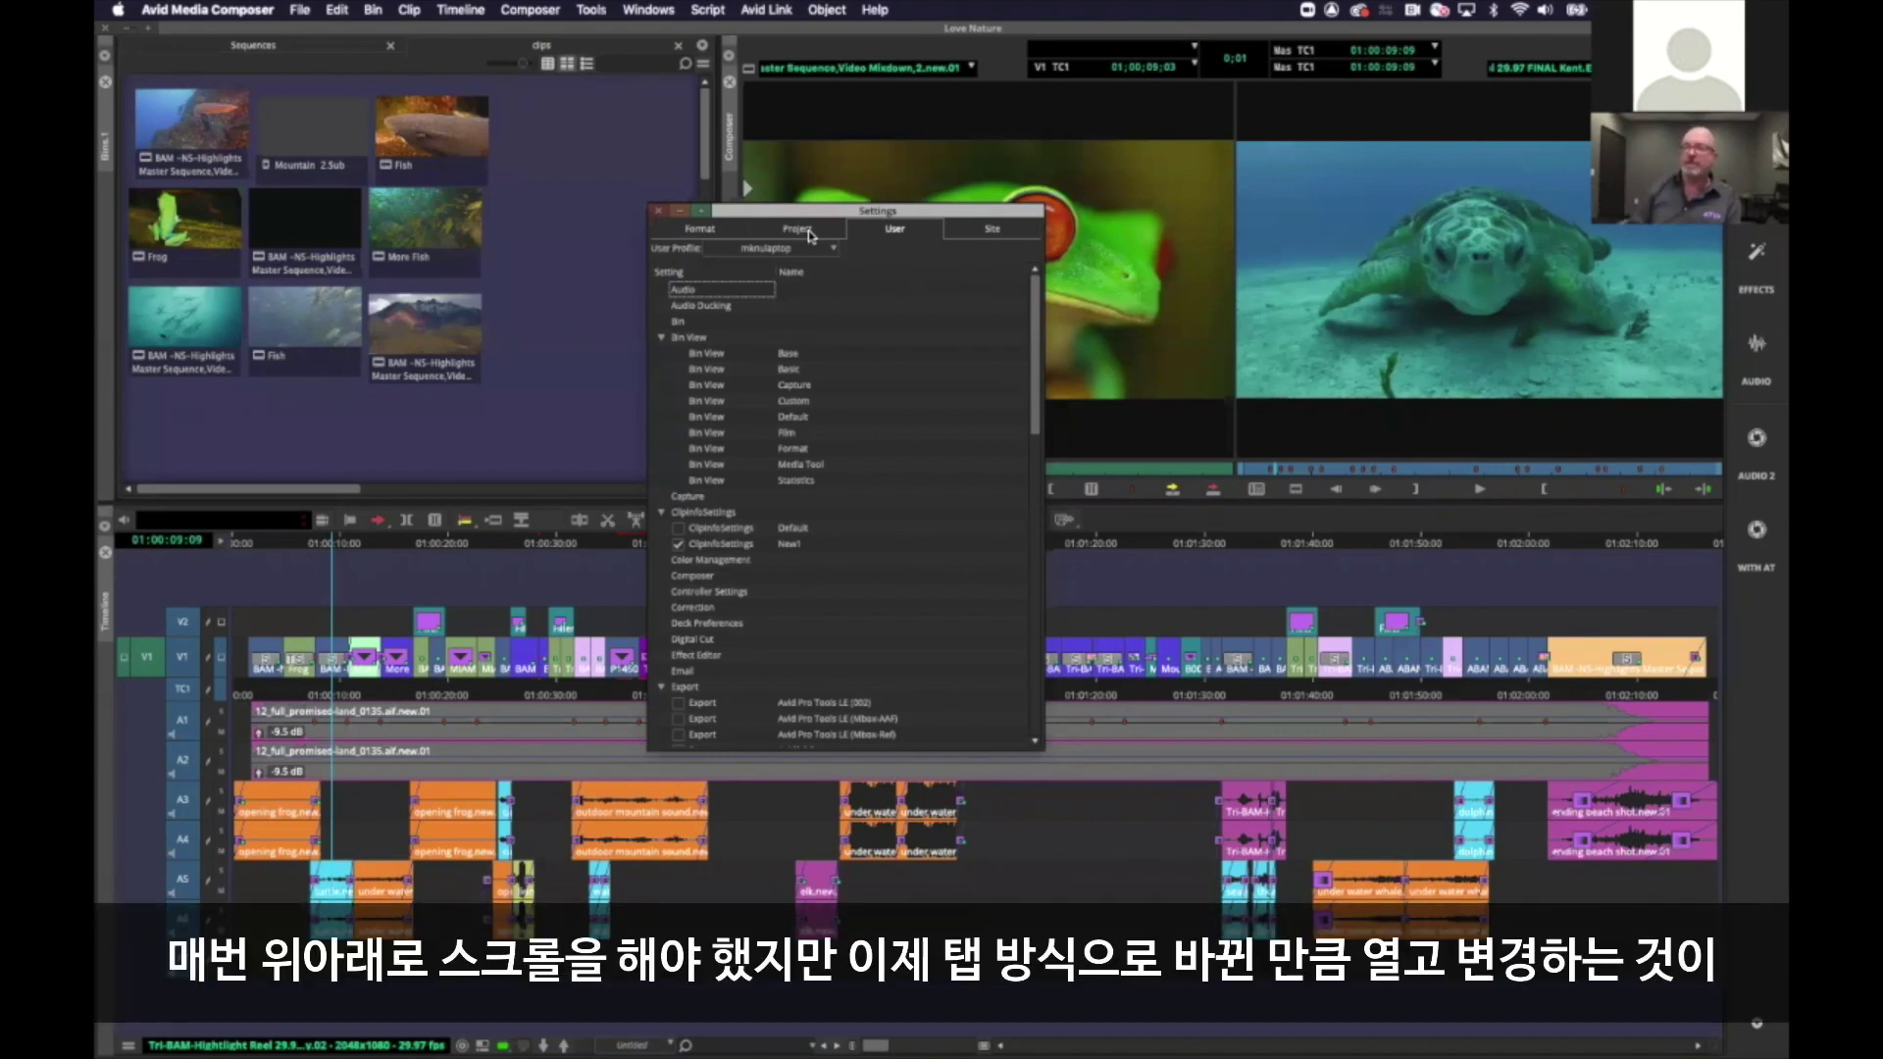
left_click(811, 234)
left_click(895, 232)
left_click(983, 233)
left_click(912, 230)
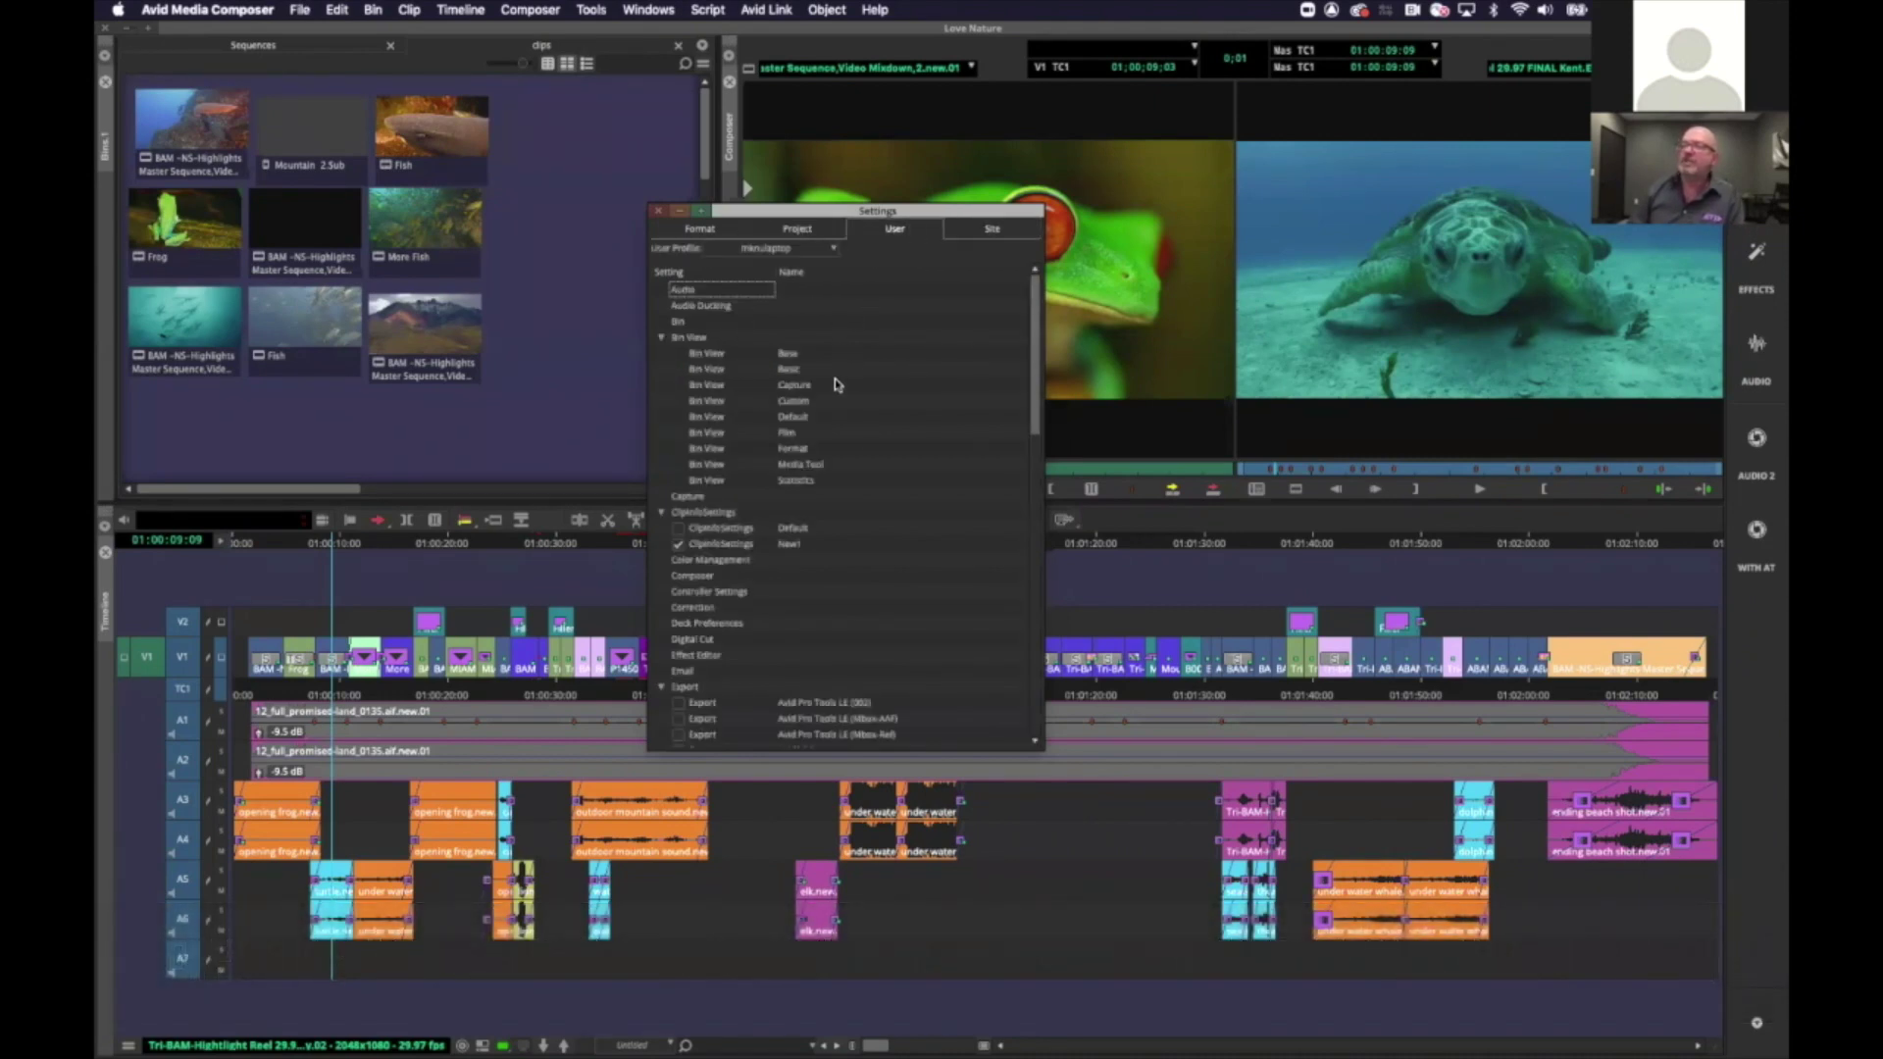
View the active MC English (United States) keyboard layout in the user settings and close it
left_click_drag(1035, 412, 1023, 620)
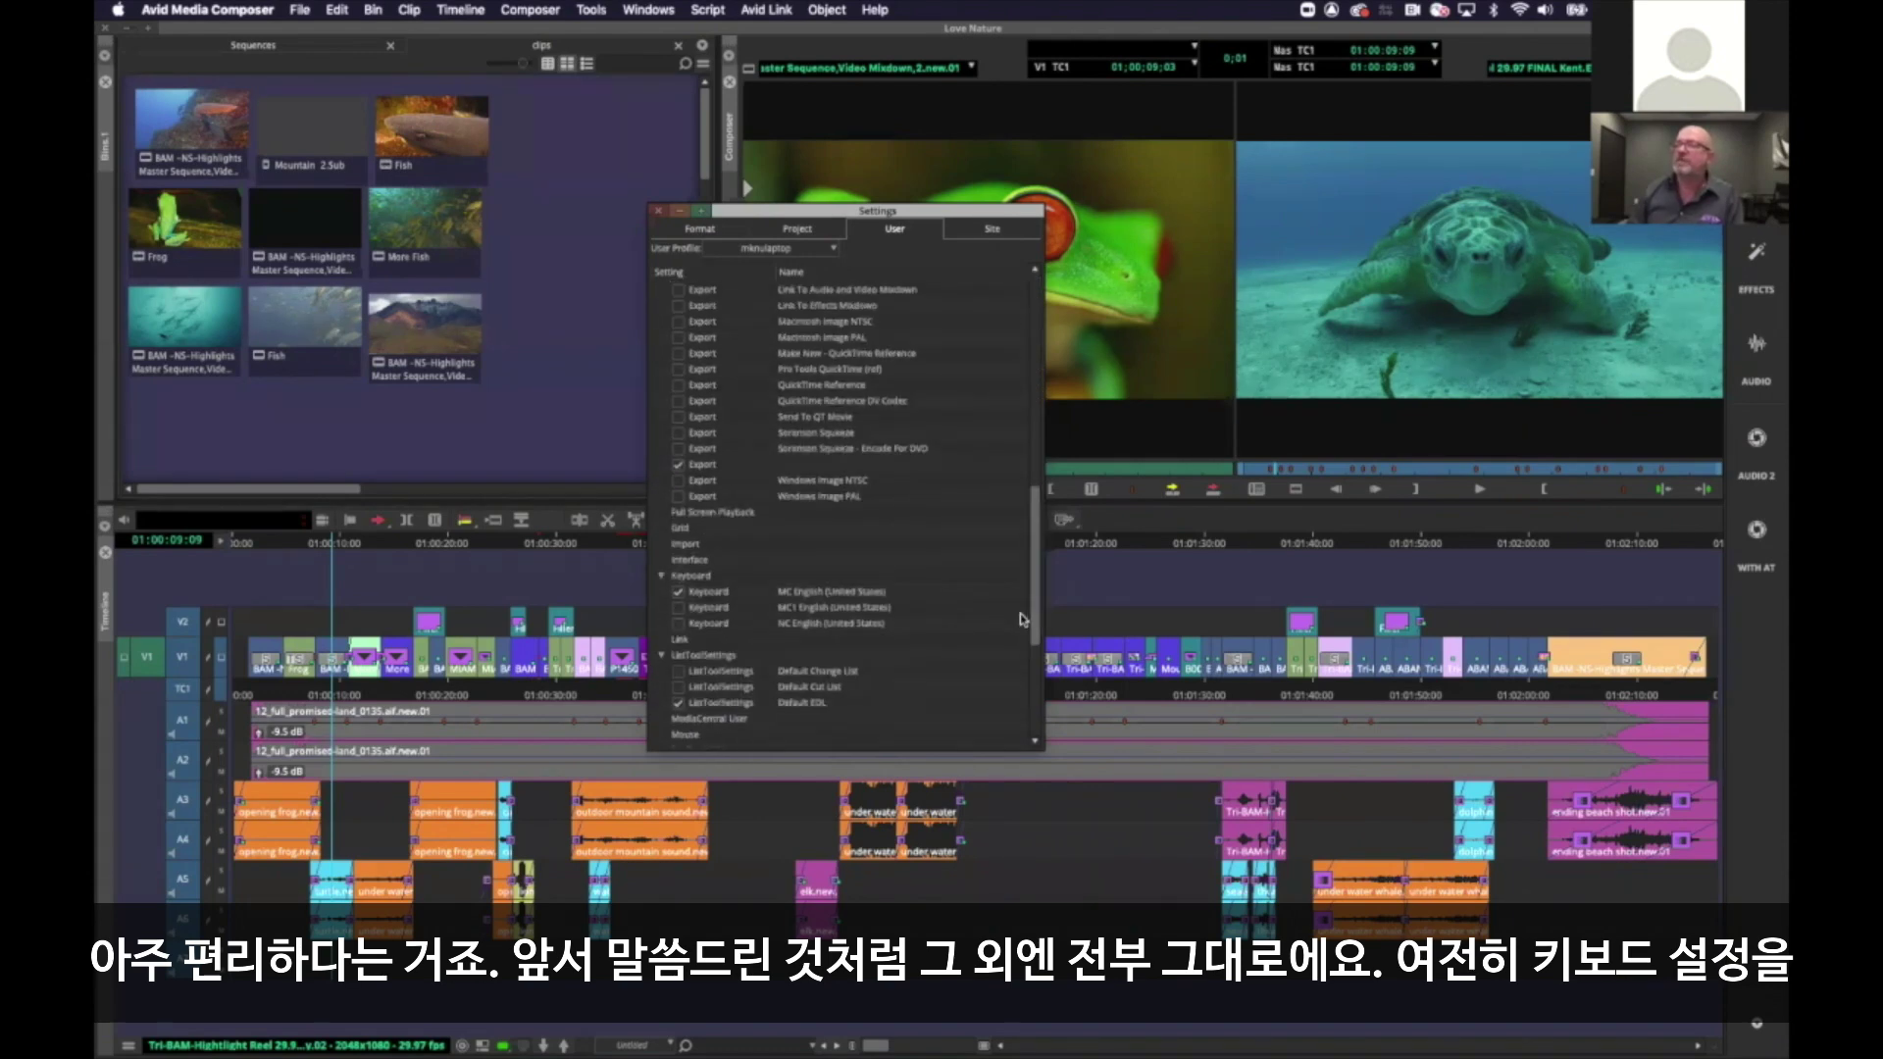
double_click(707, 591)
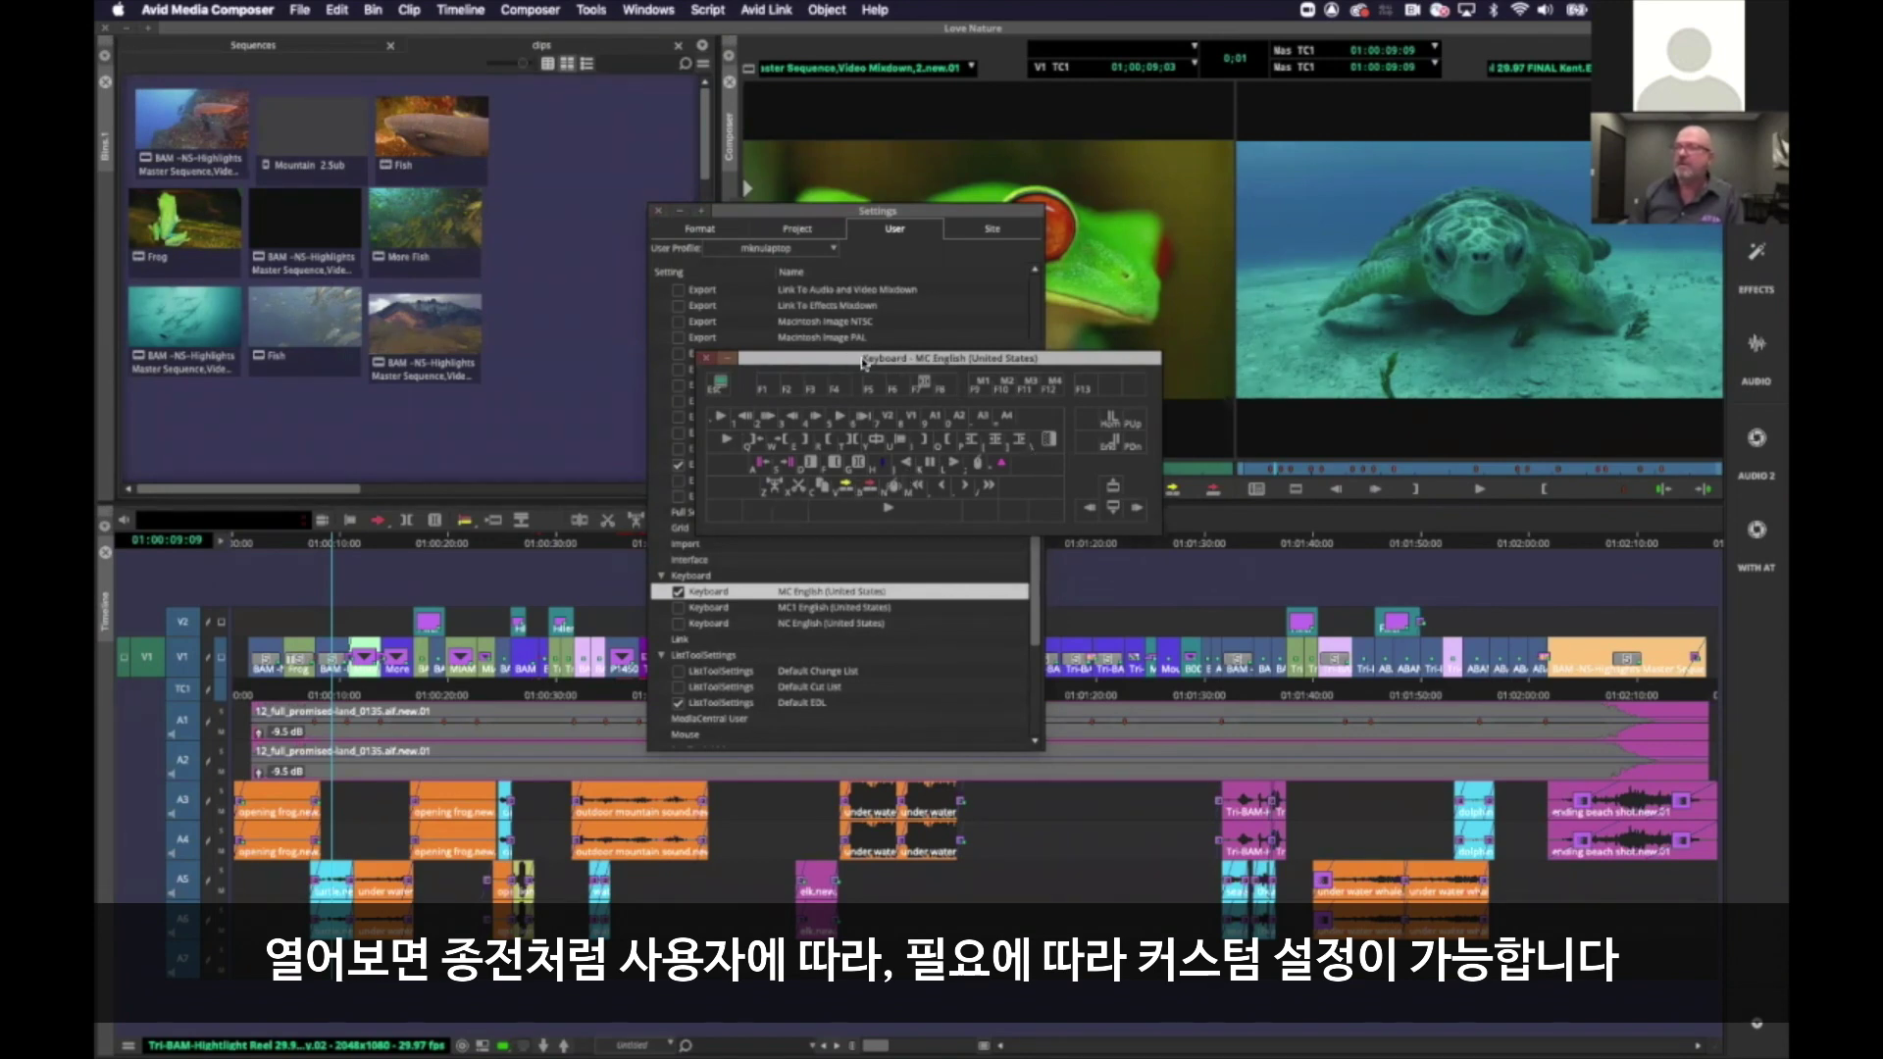
left_click(706, 362)
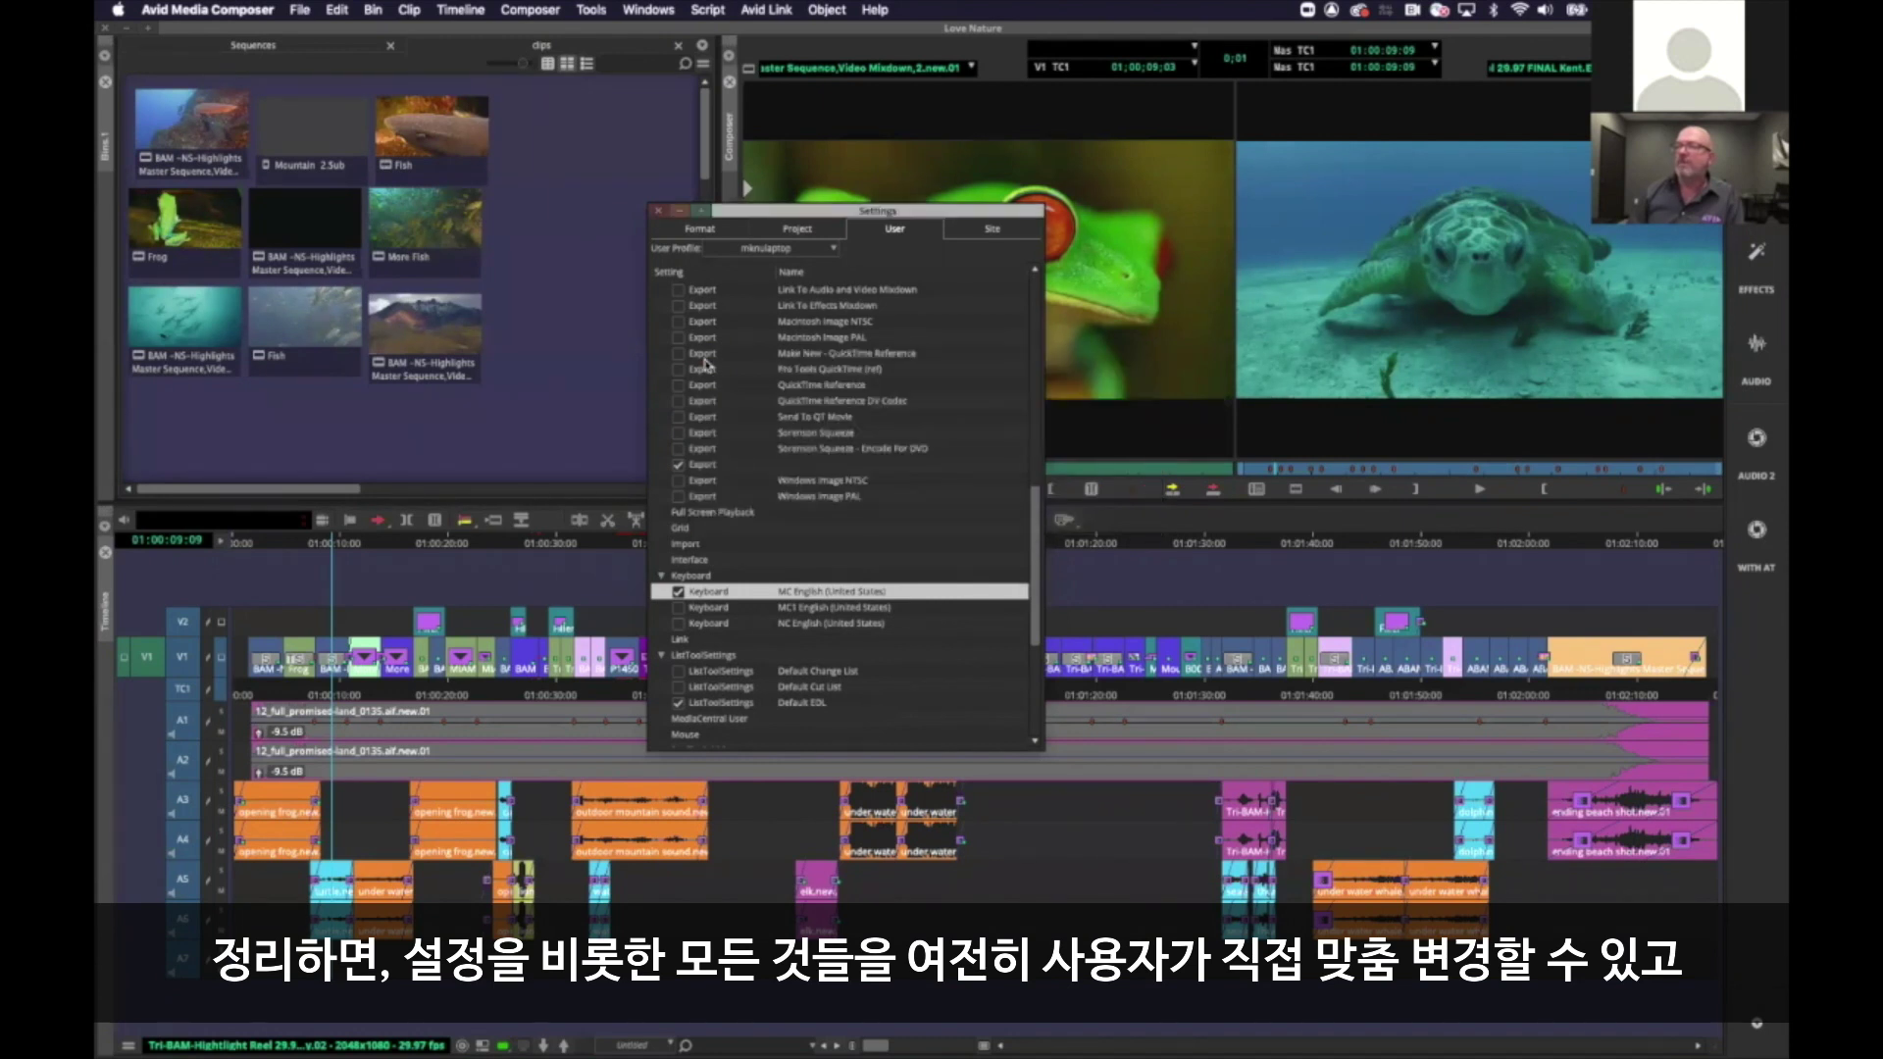
Revisit the project settings, view the available user profiles in the user settings, and close the Settings window
left_click(803, 234)
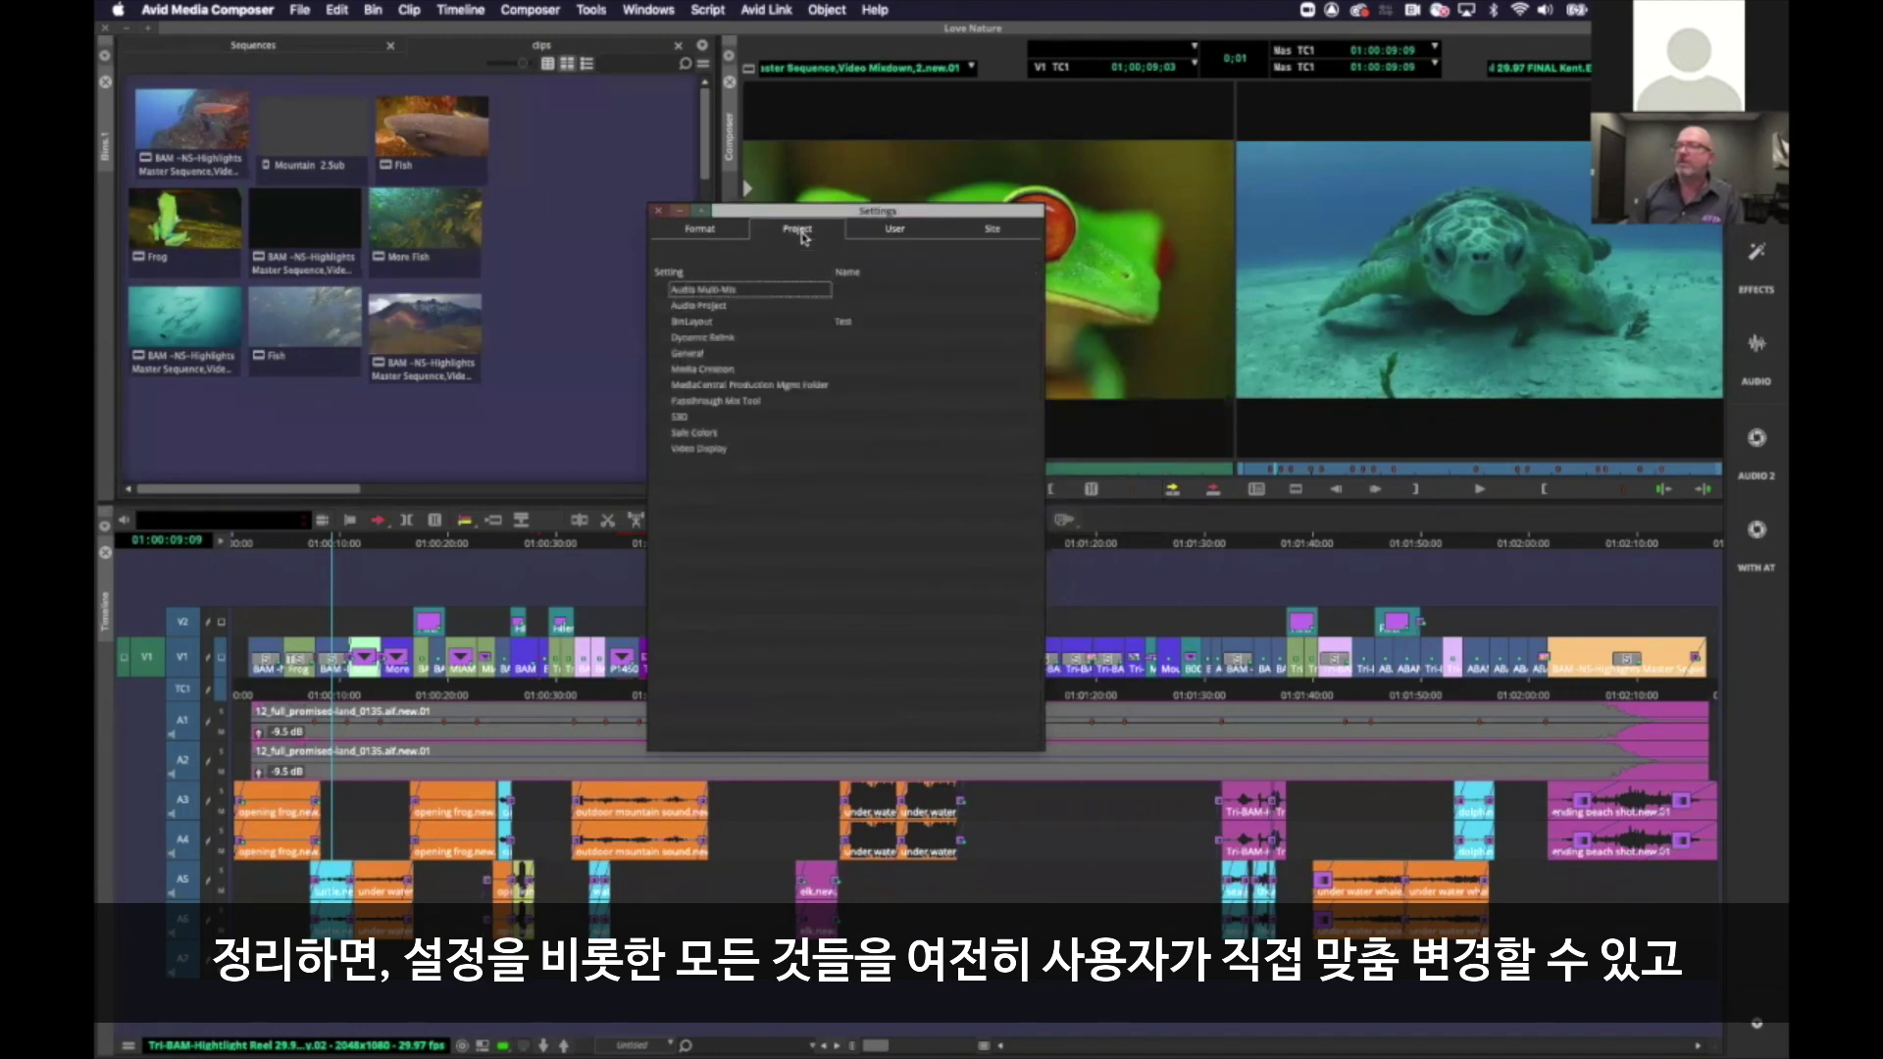
left_click(915, 234)
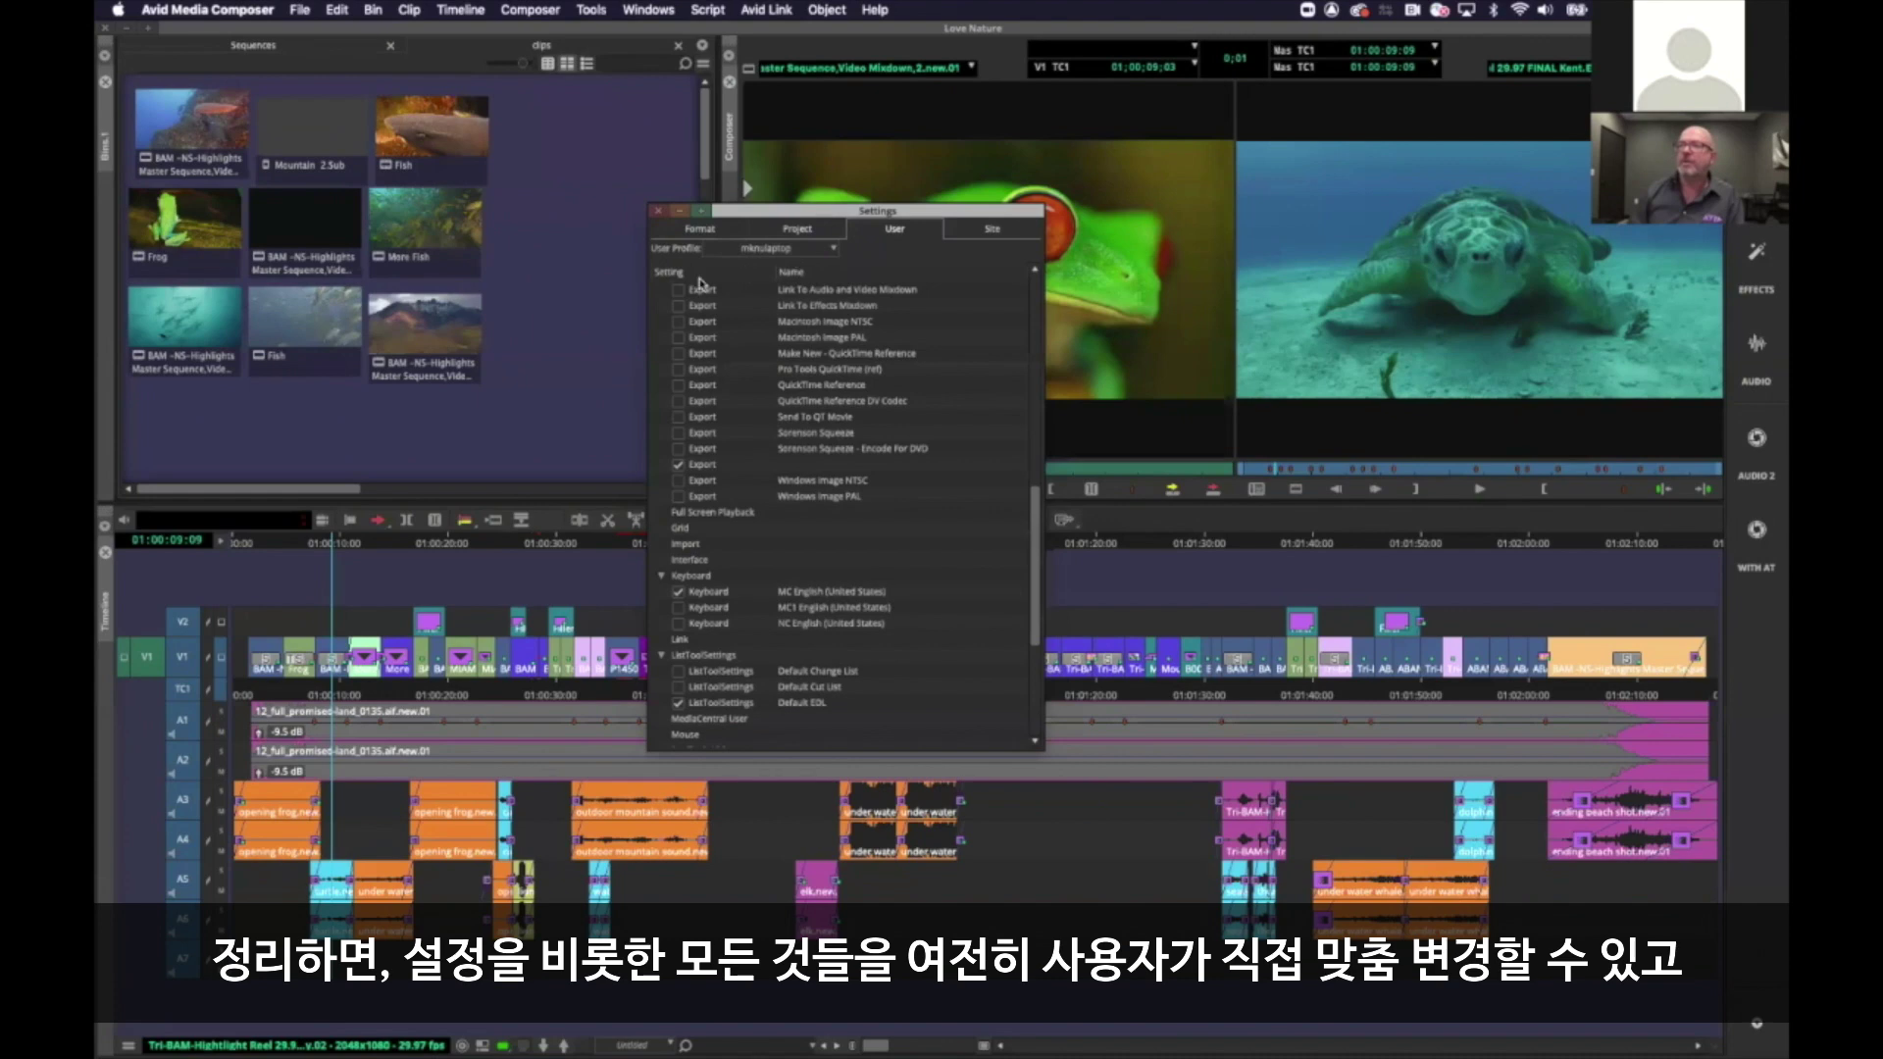
left_click(795, 252)
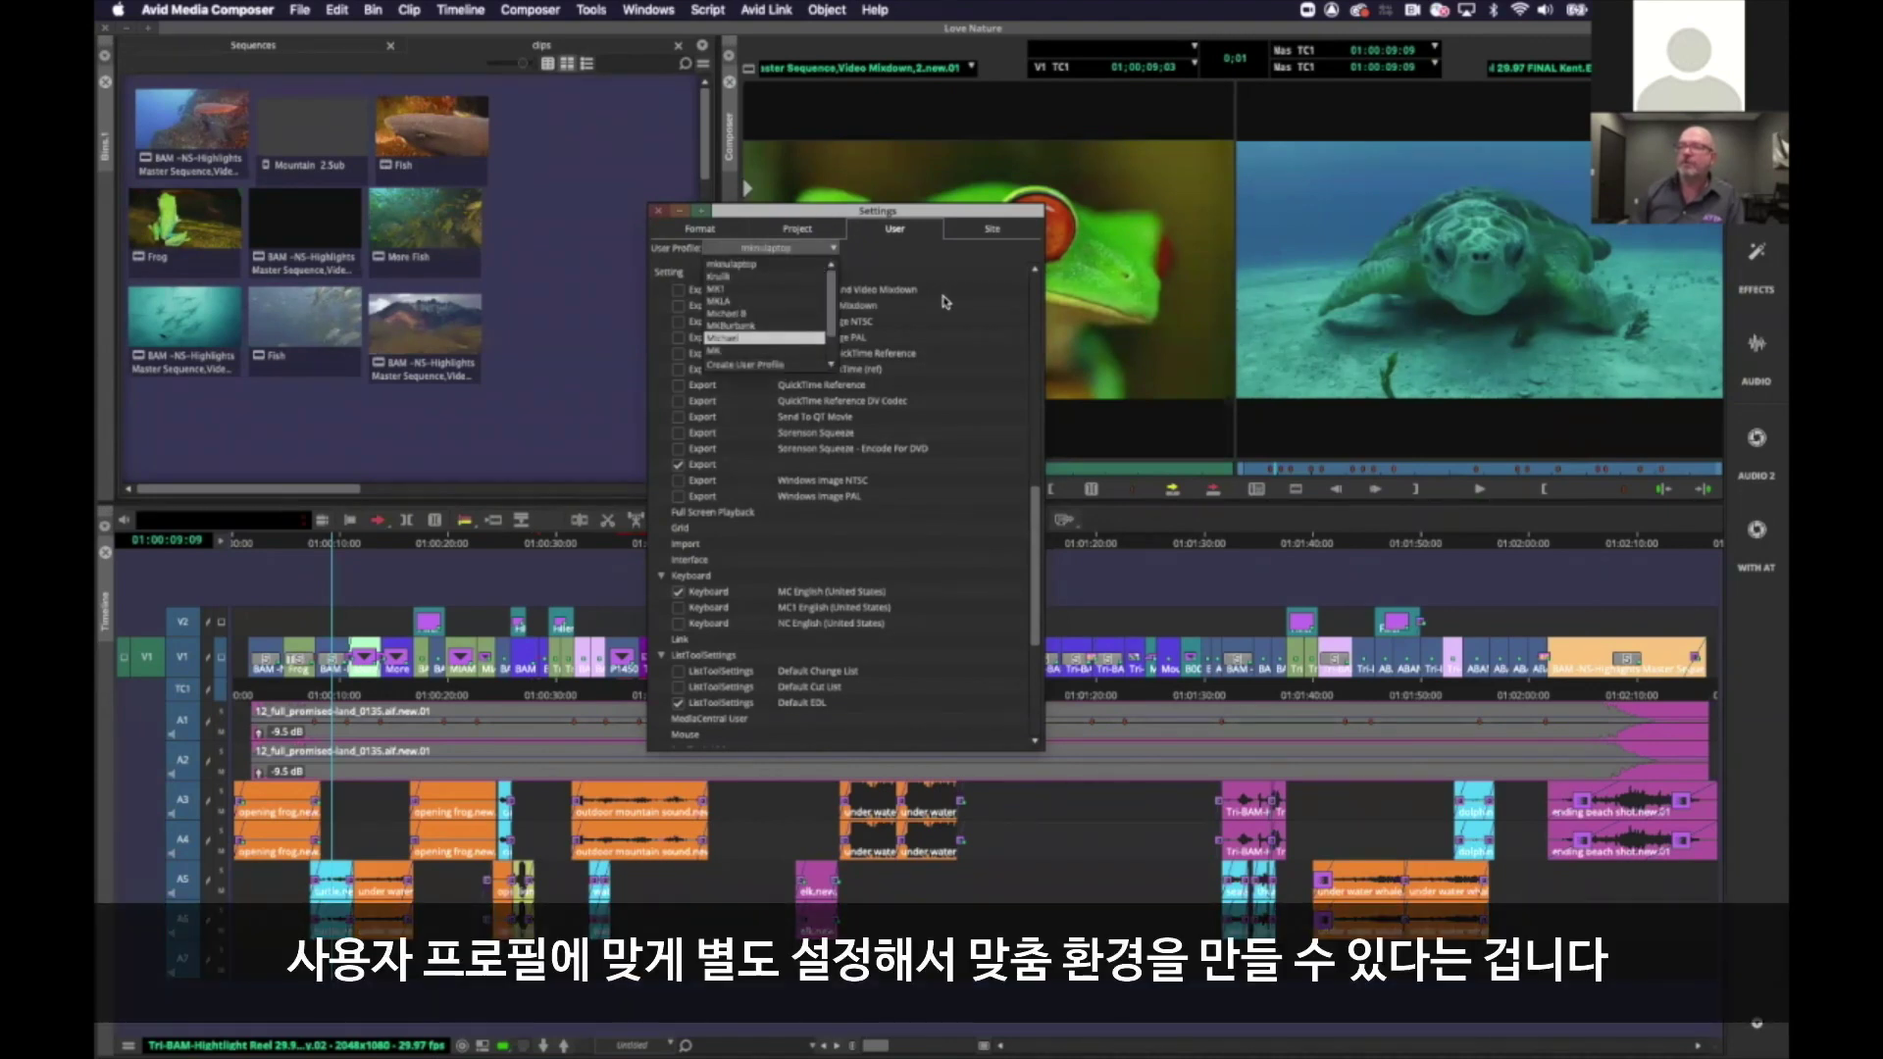
left_click(658, 211)
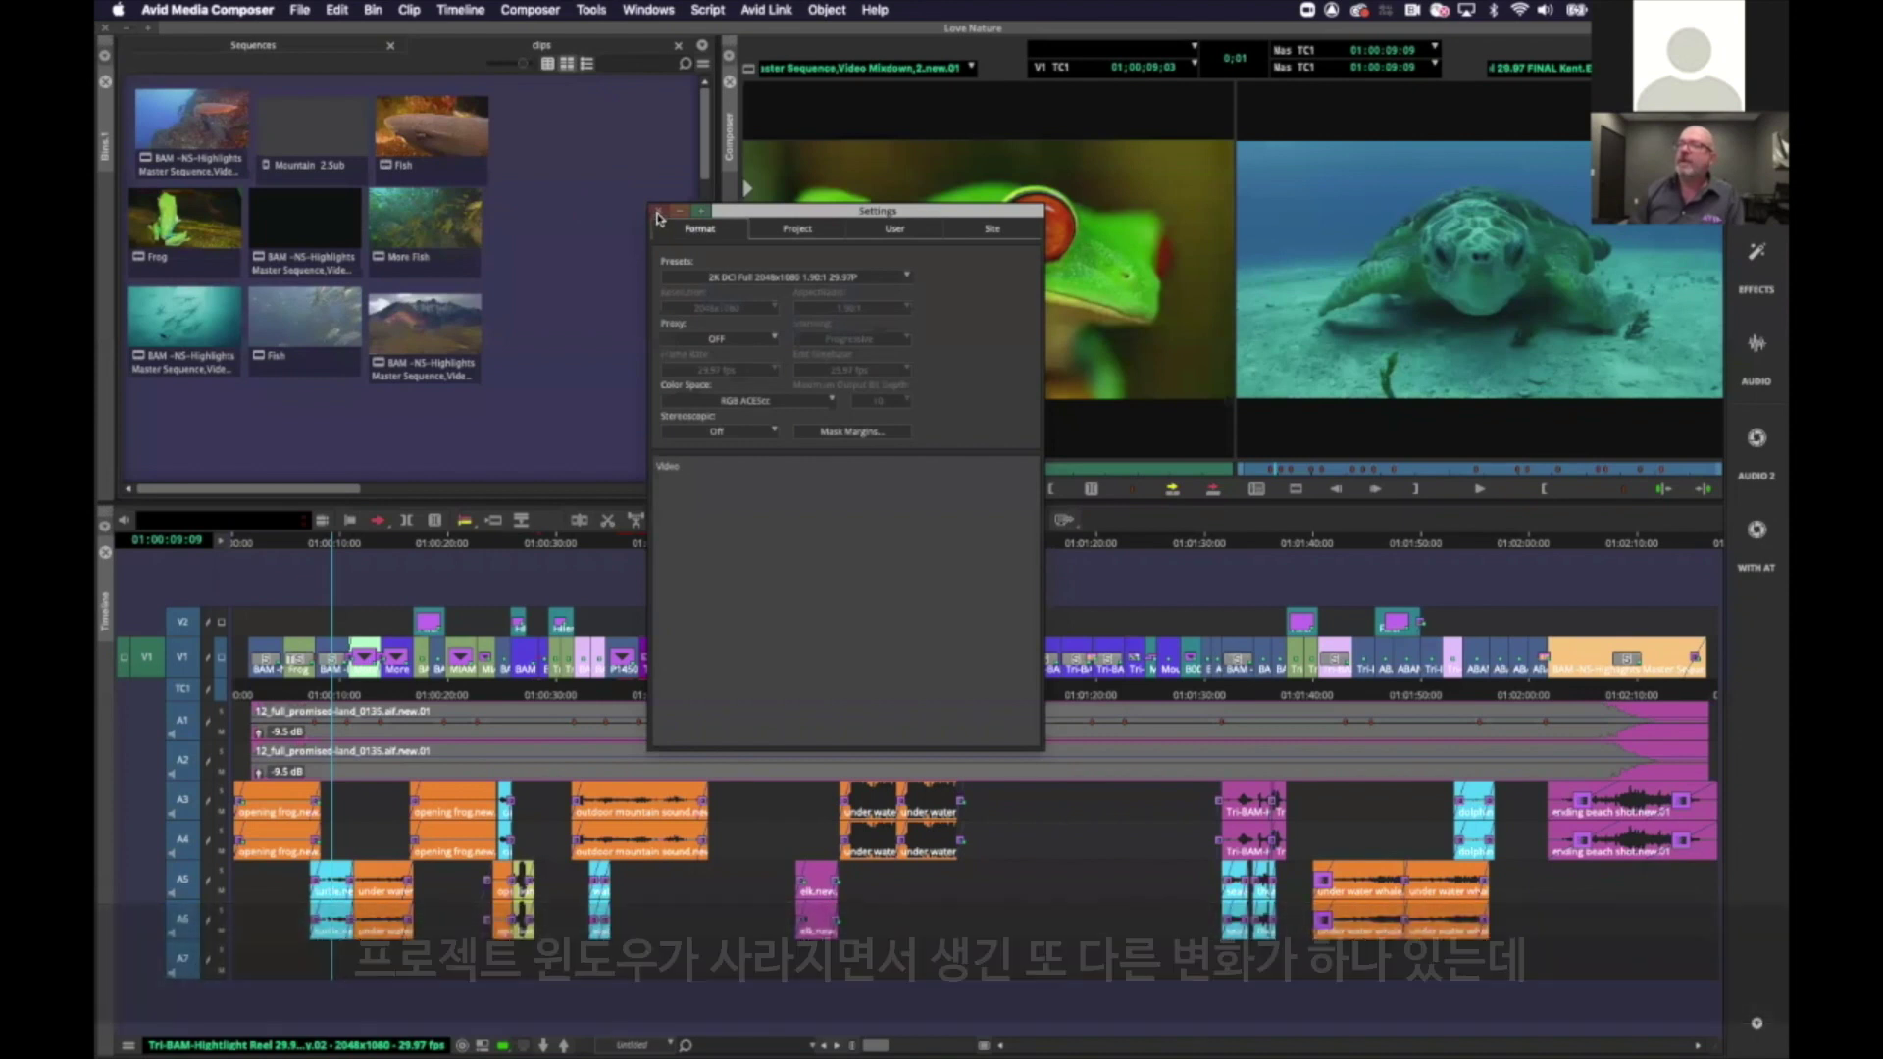
left_click(659, 212)
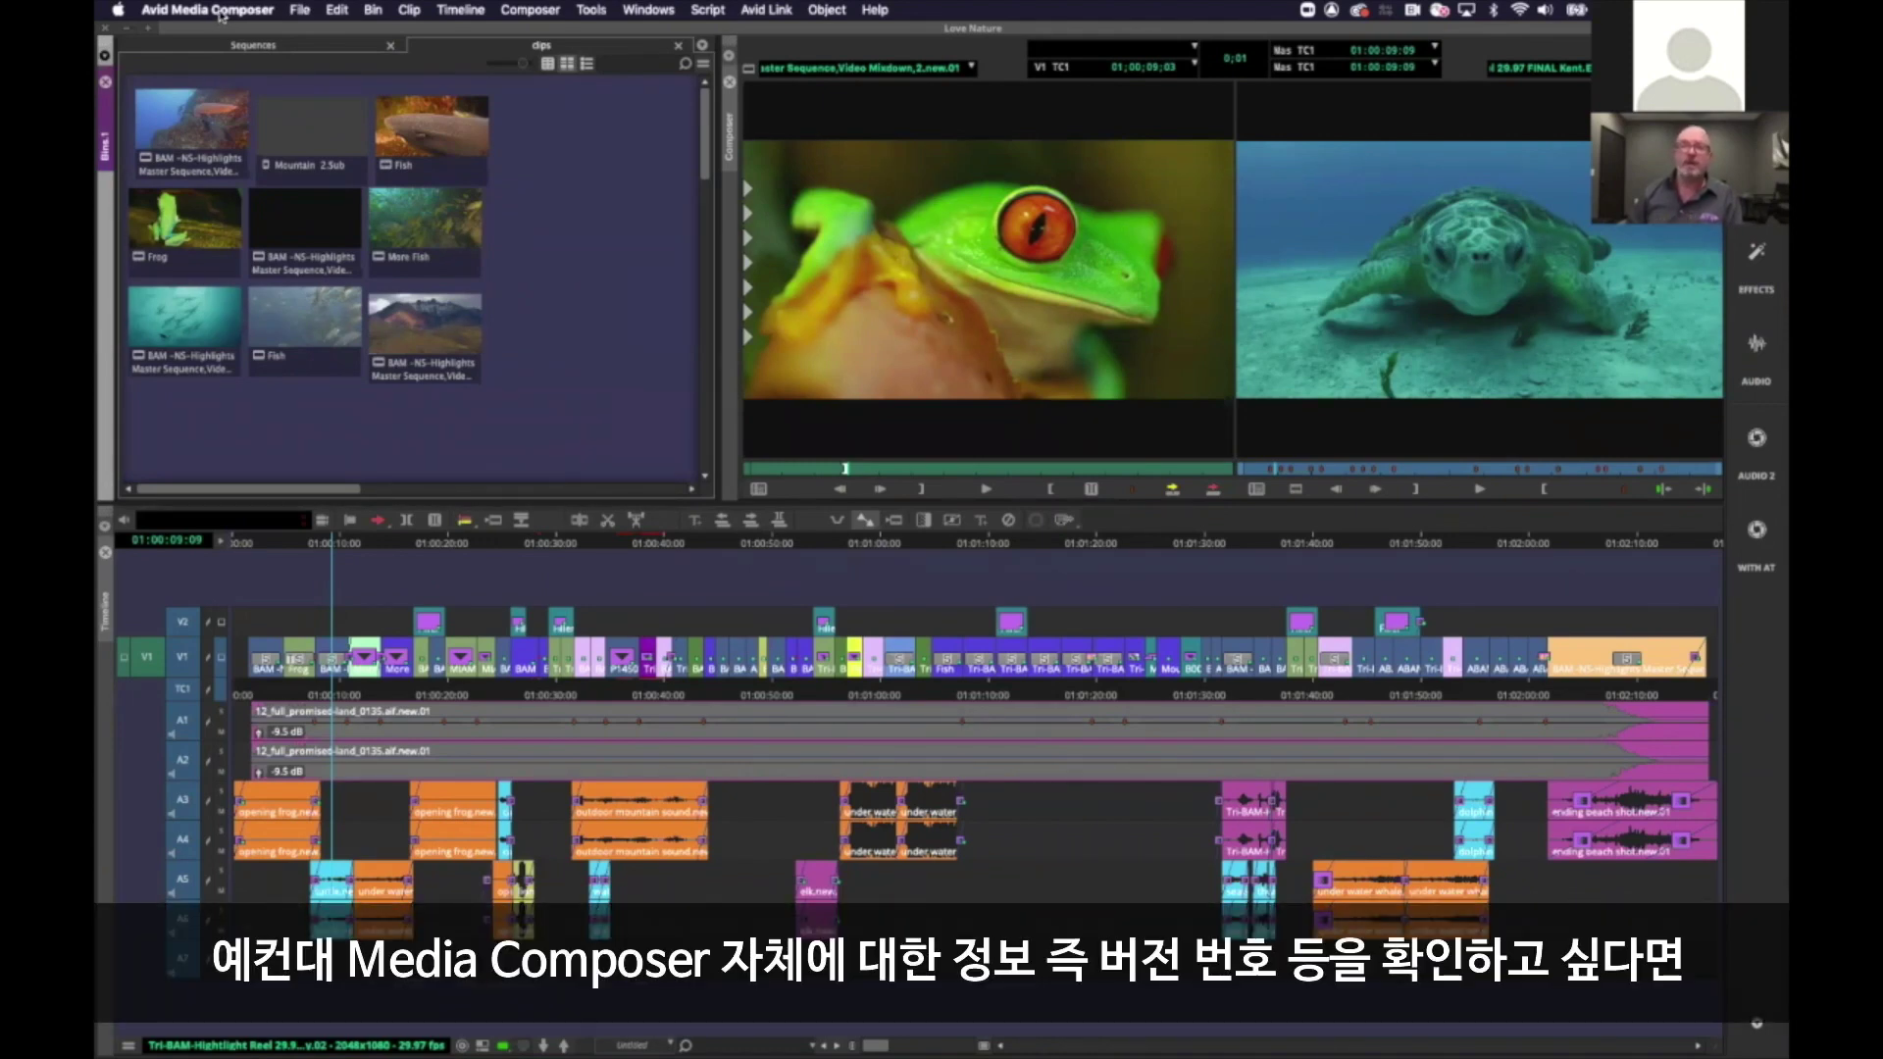
Open the About Avid Media Composer information, review its Configuration, Usage and Hardware pages, and return to the Overview
left_click(222, 12)
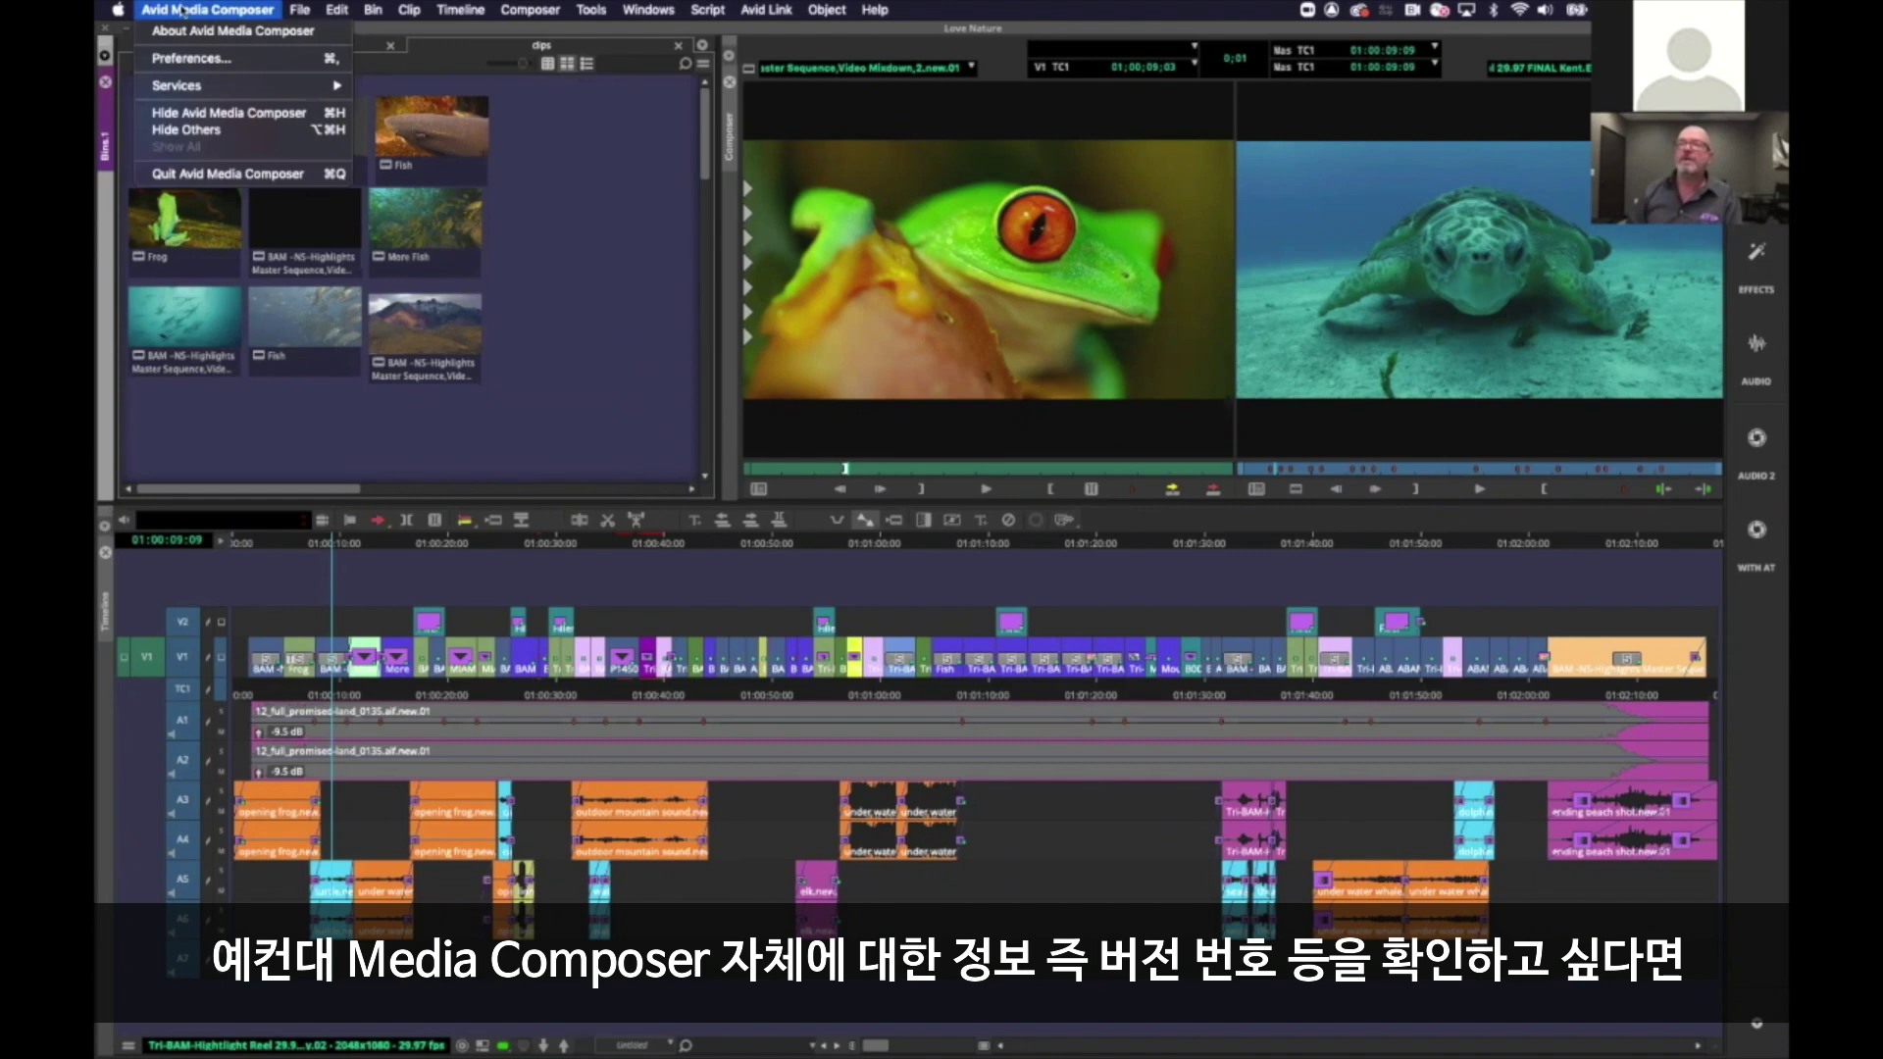
left_click(245, 32)
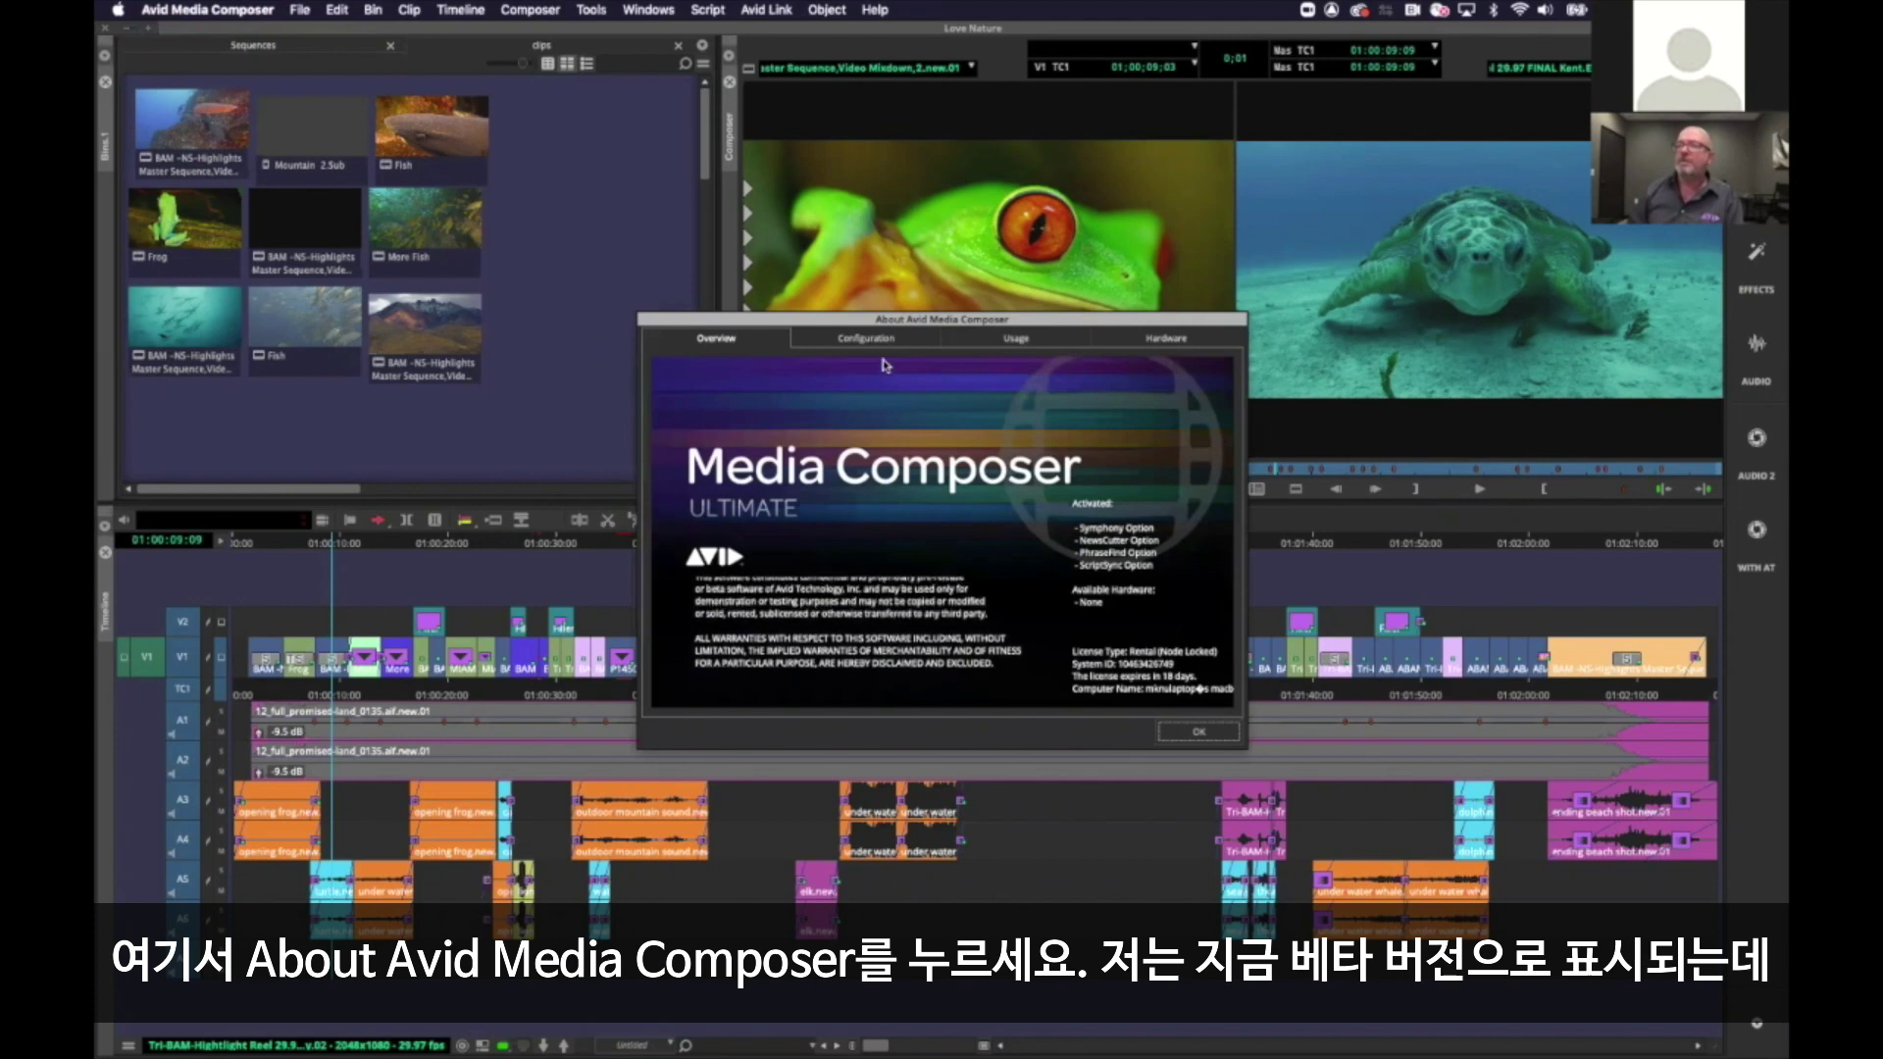
left_click(845, 344)
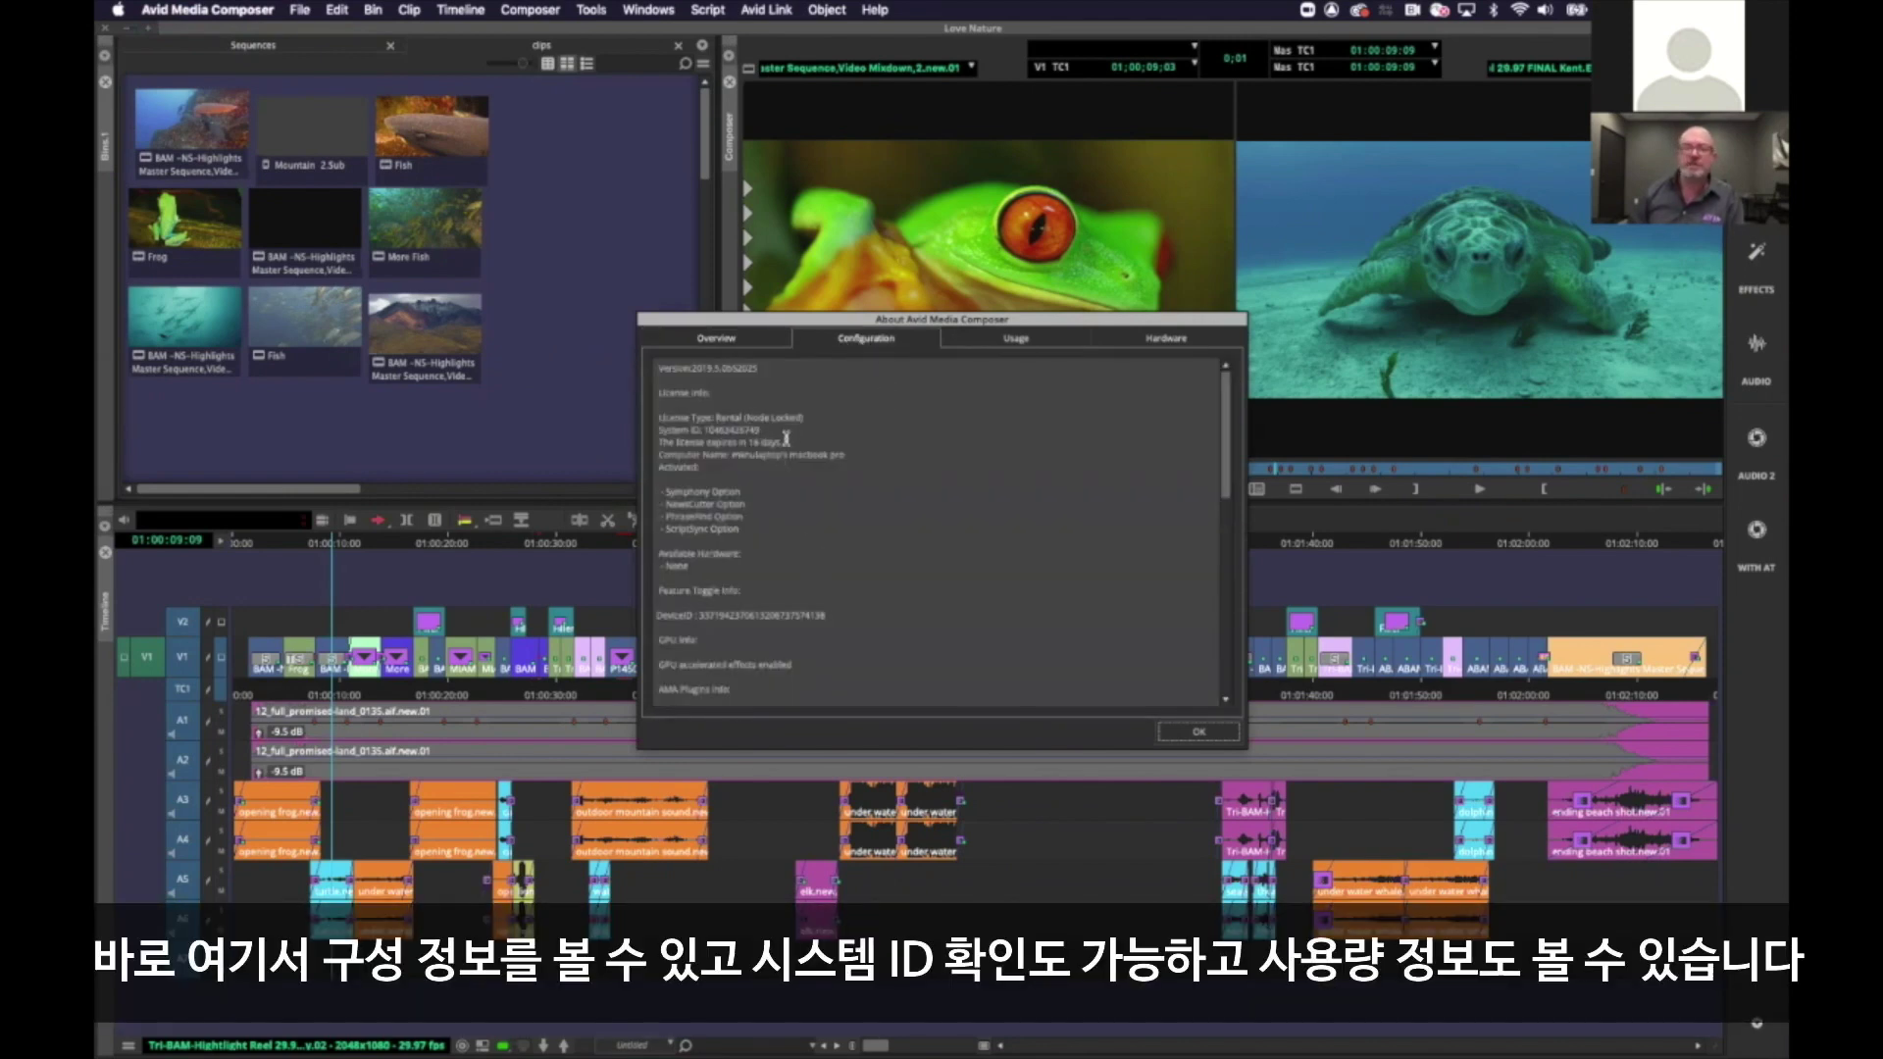
left_click(1025, 344)
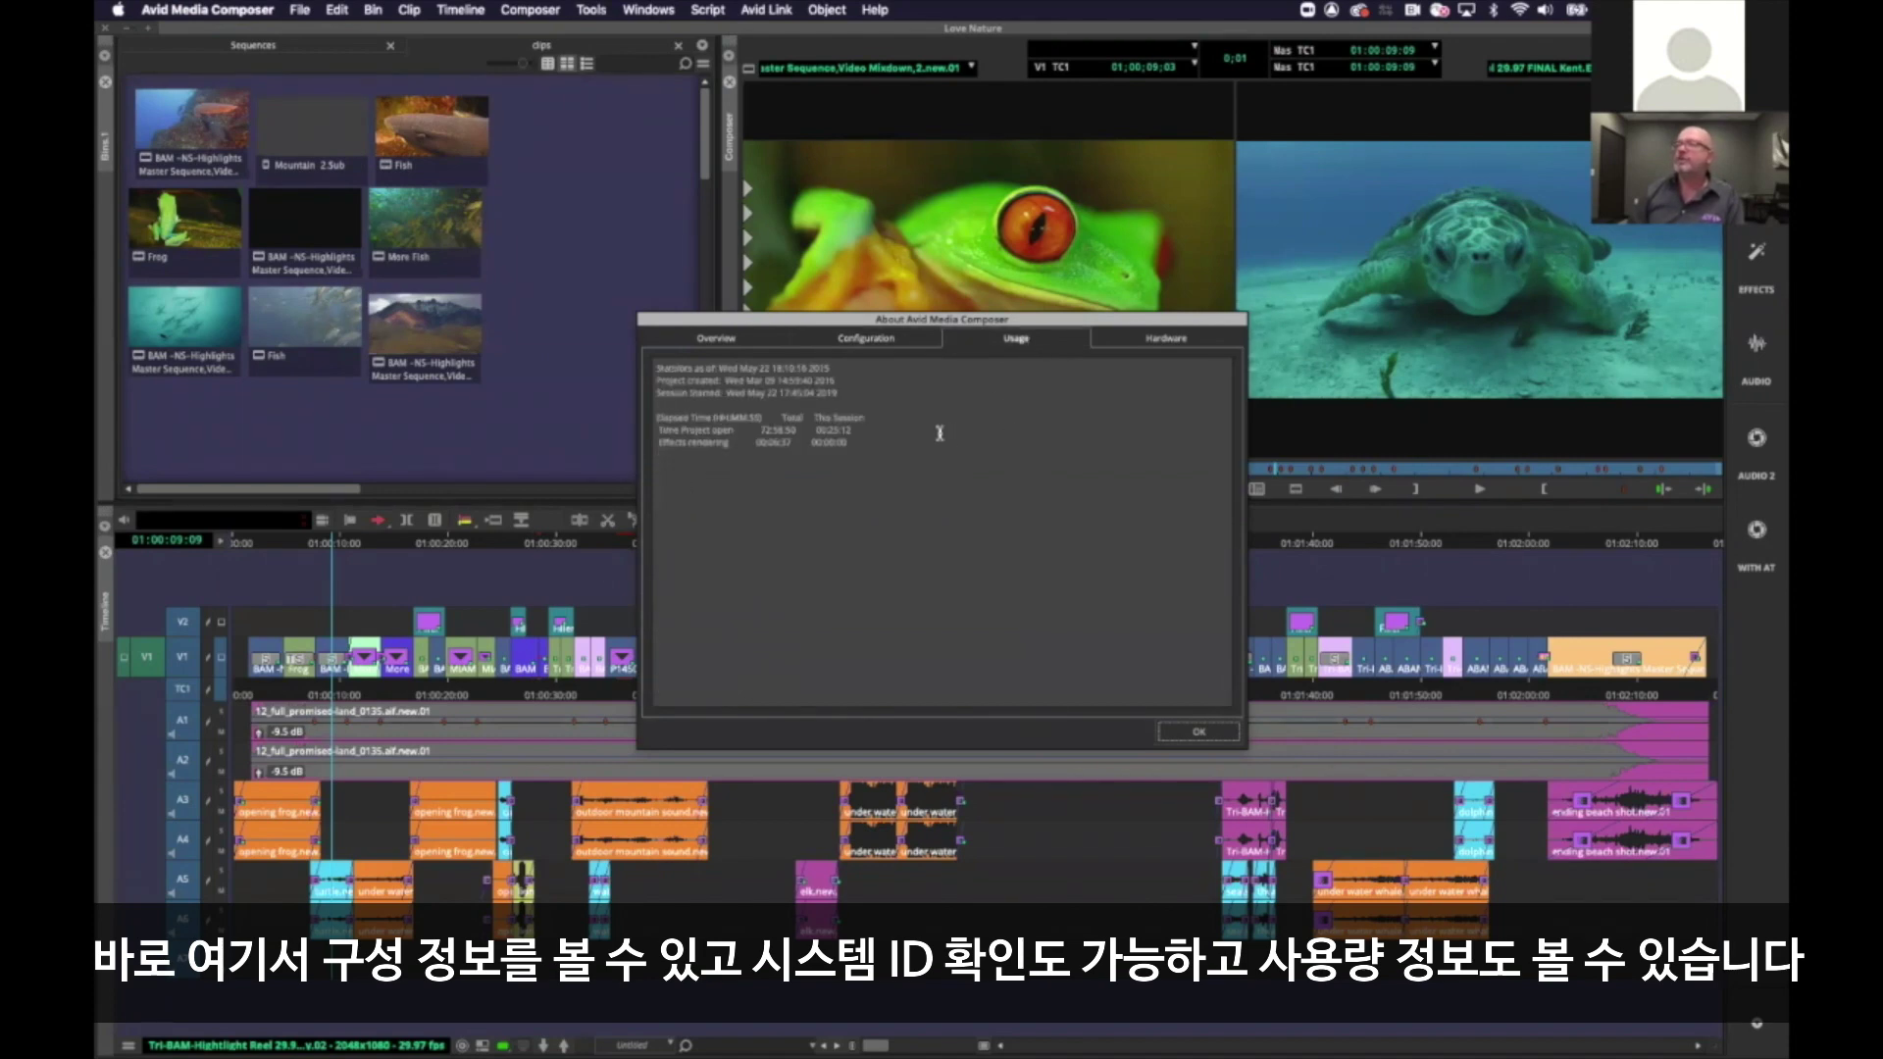
left_click(1188, 342)
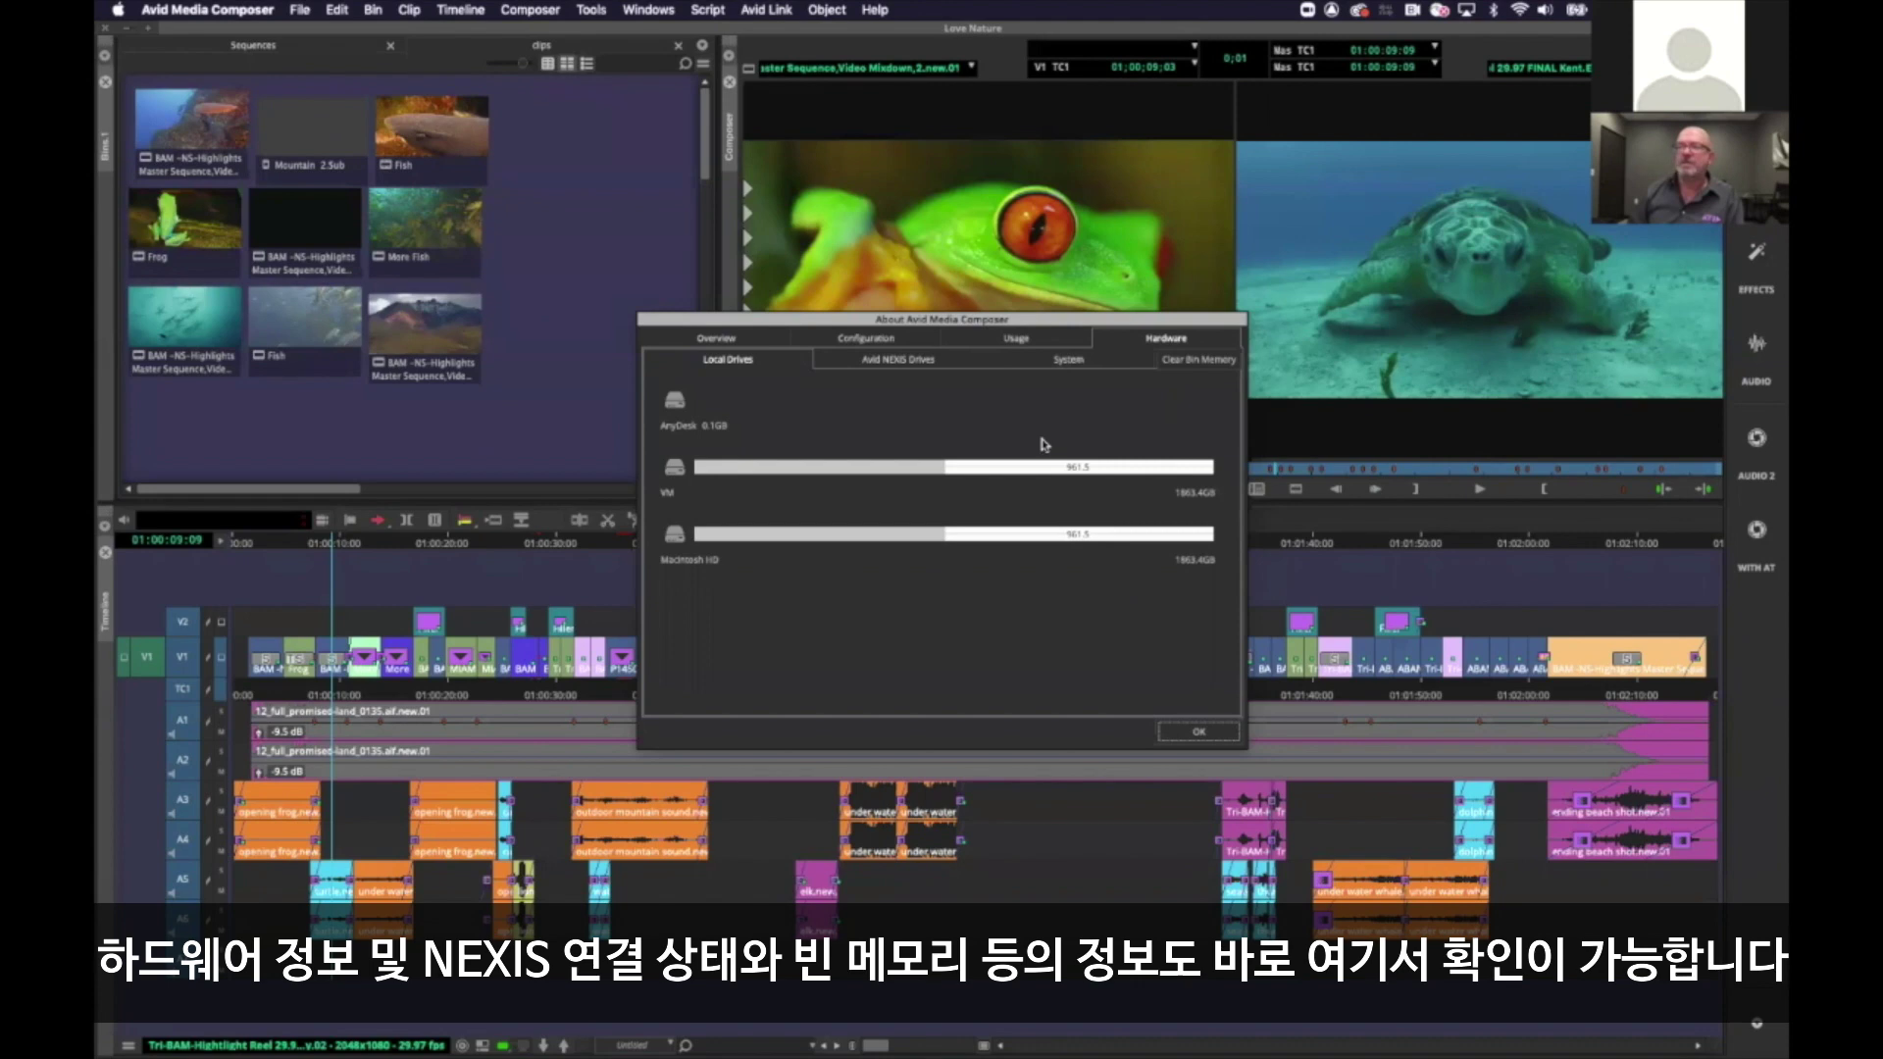
left_click(717, 339)
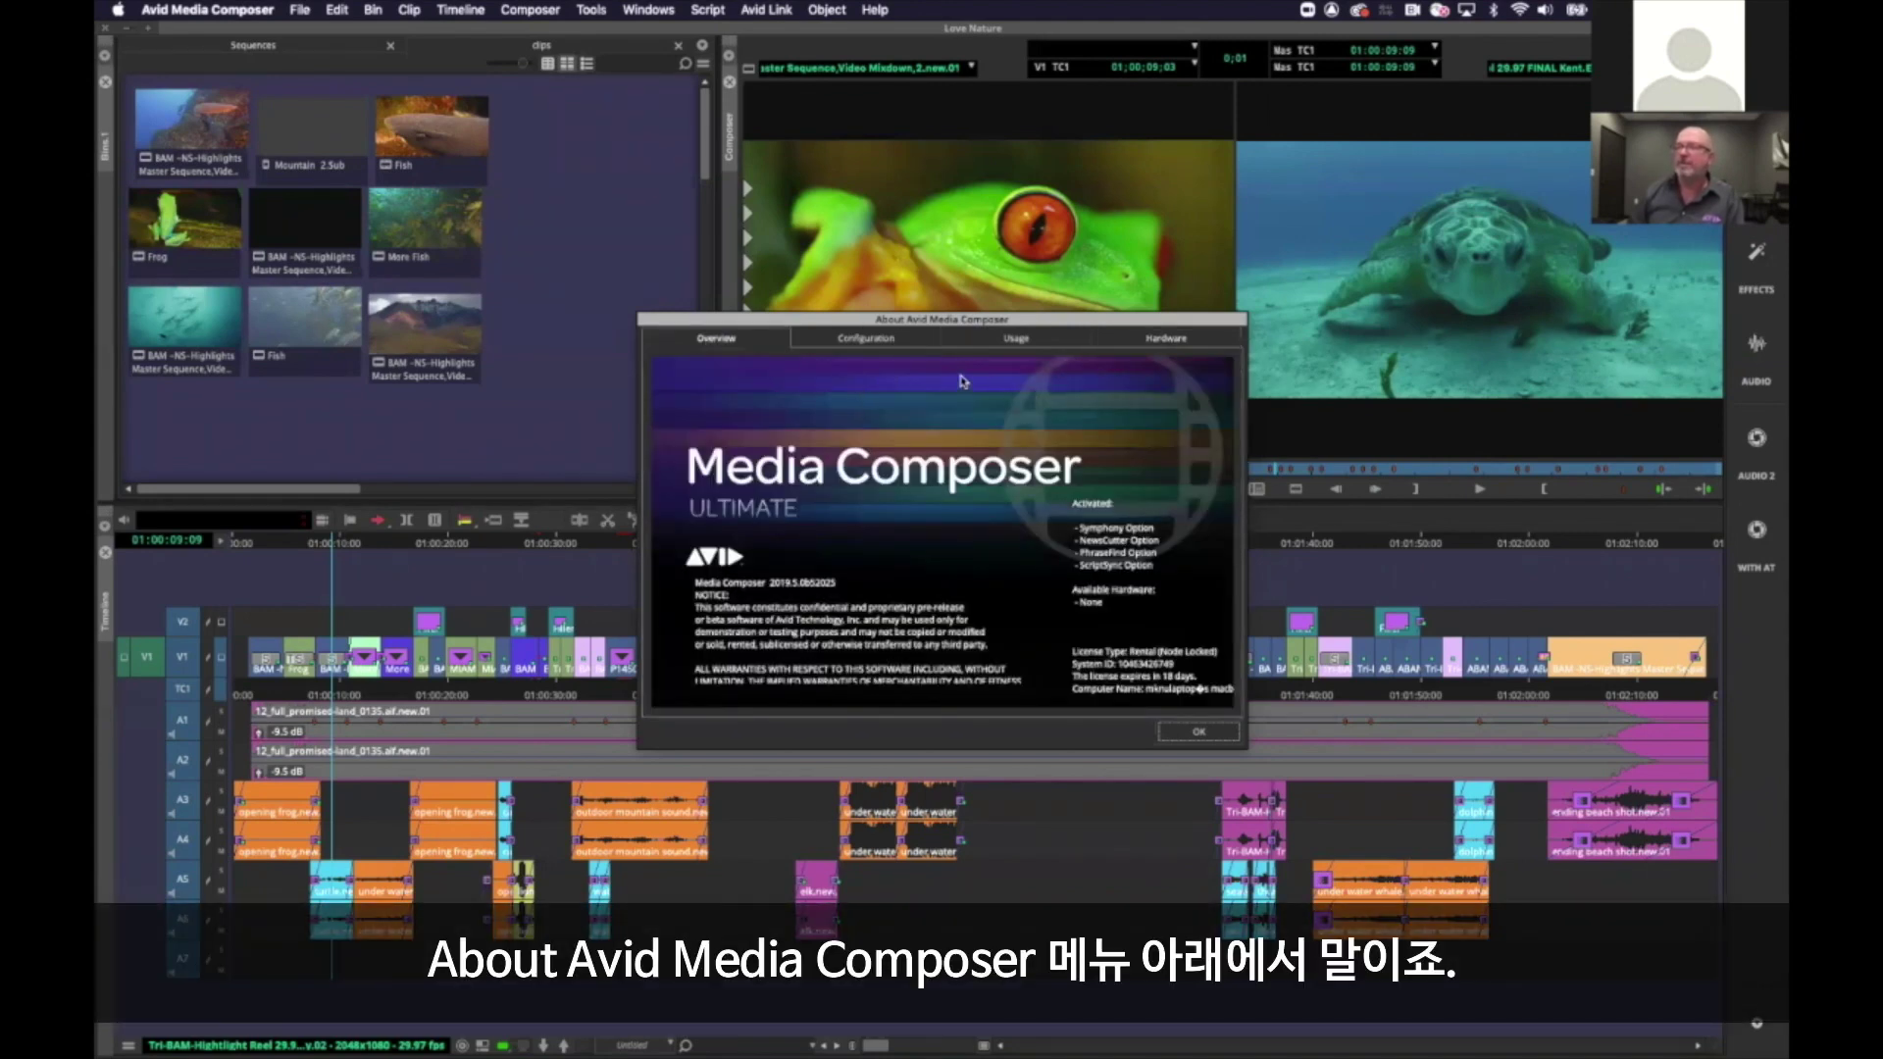